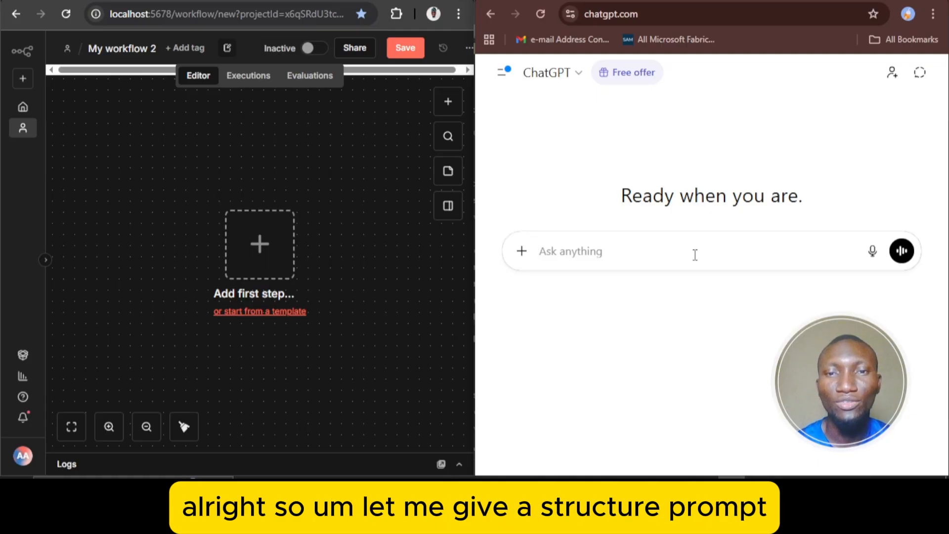
Begin the ChatGPT prompt with "I want to build a calender support that i can connect to my calender"
type("I want t")
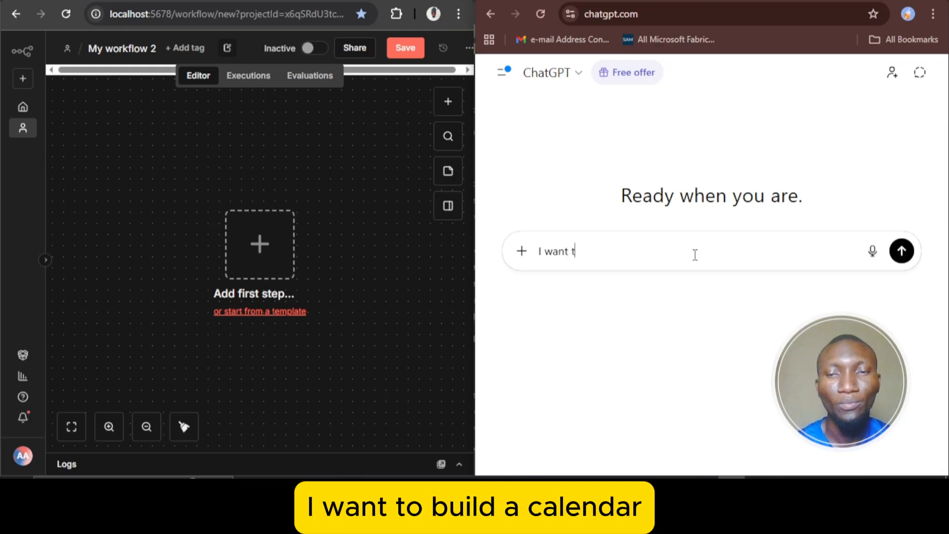
type("o buil")
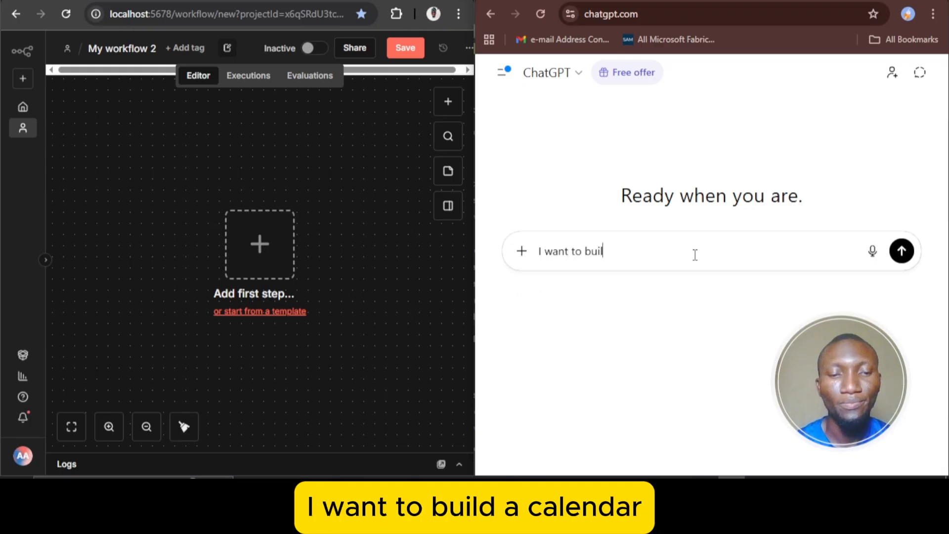
type("d a cale")
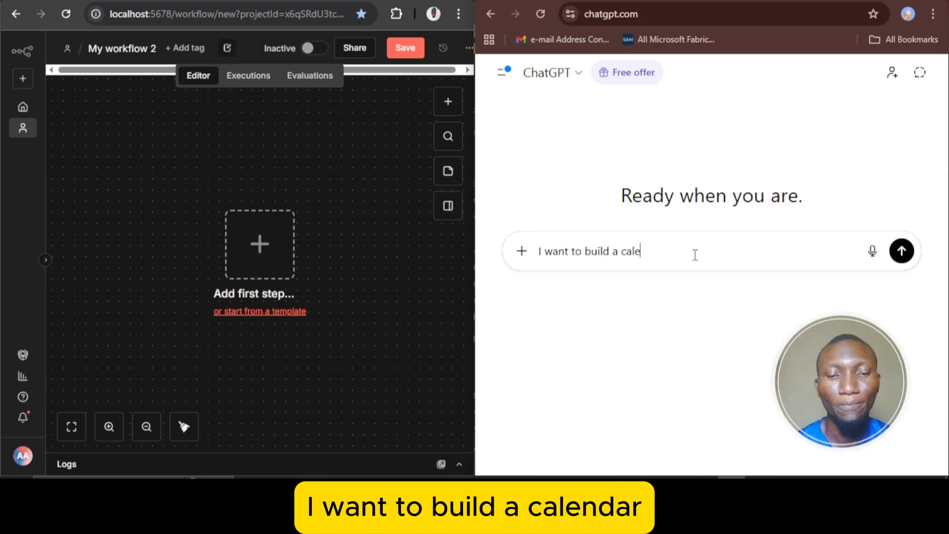
type("nder sup")
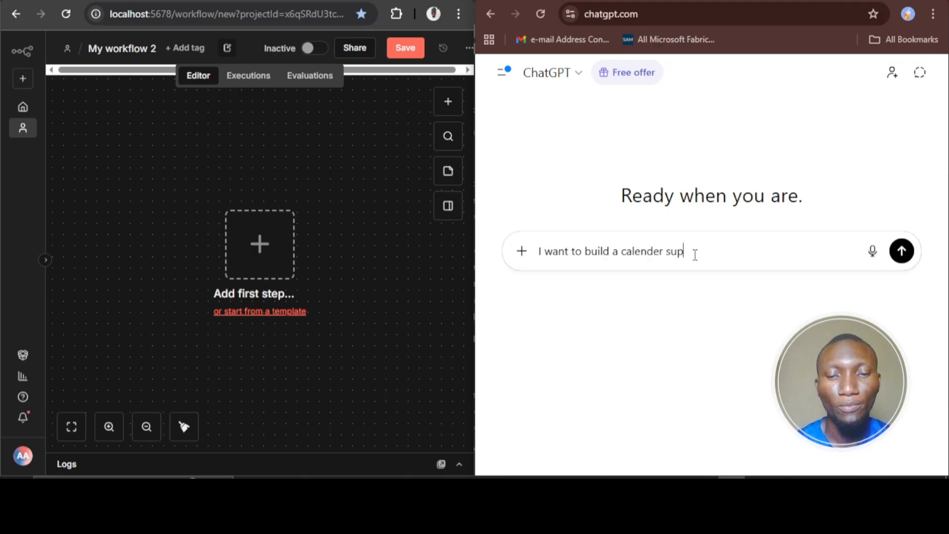
type("port that ")
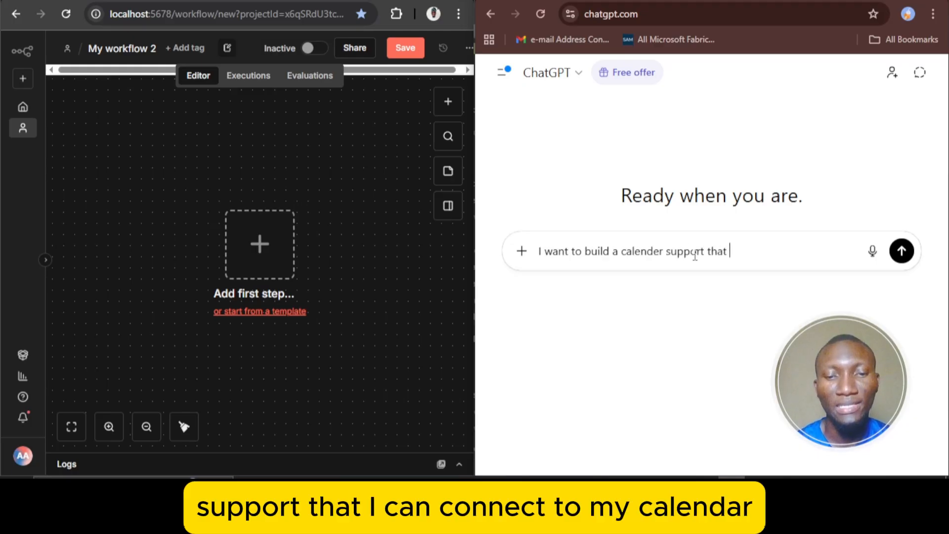
type("i can con")
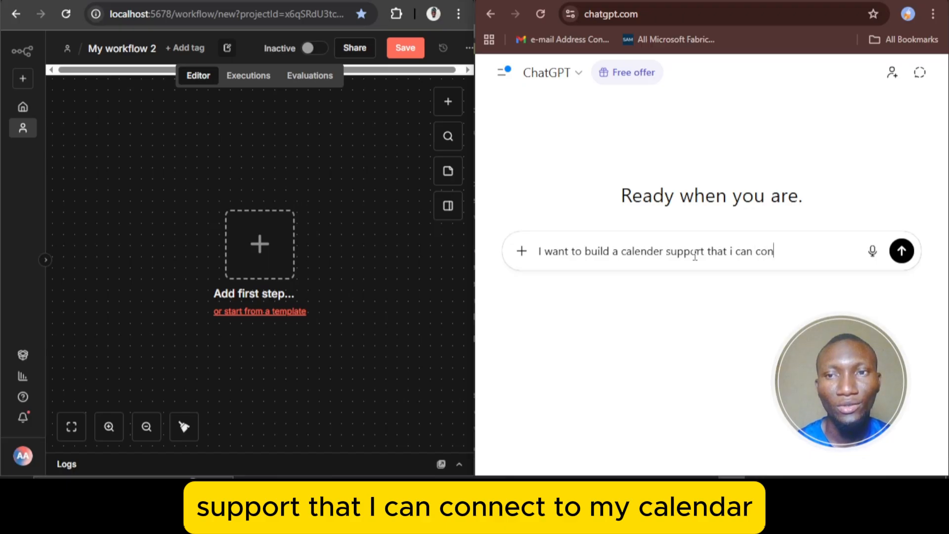
type("nect to")
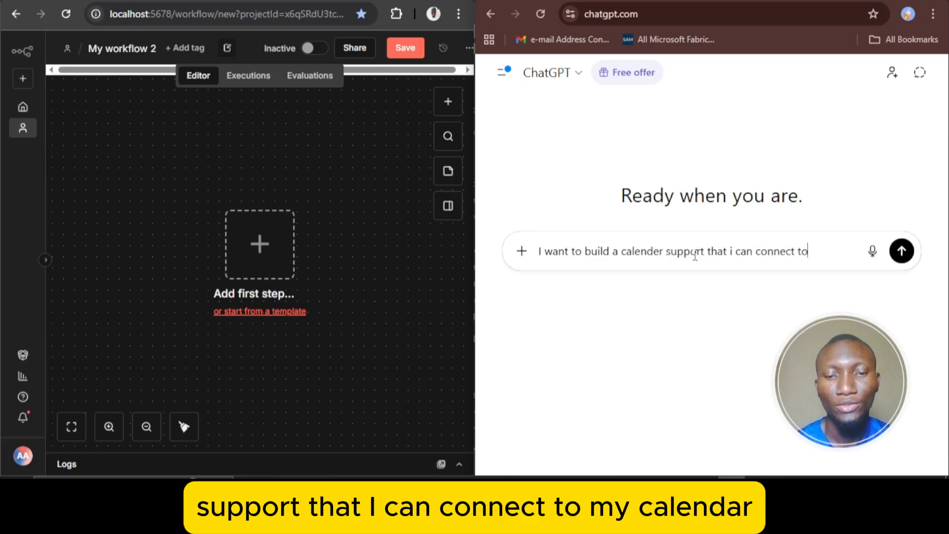
type(" my calende")
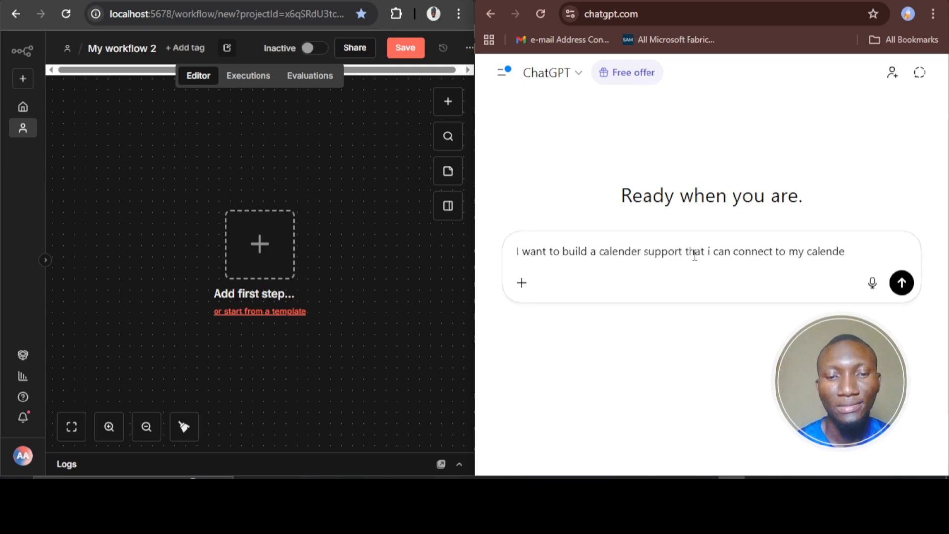
type("rr and ")
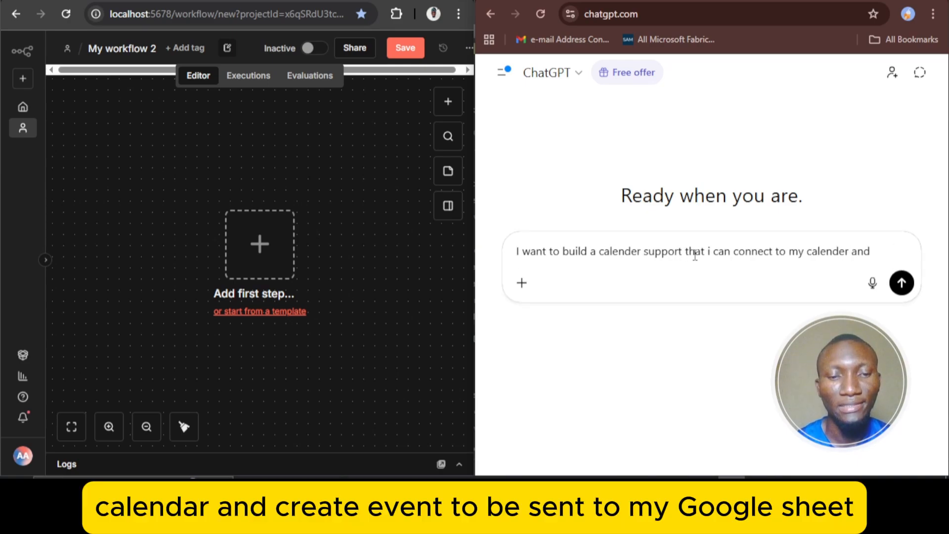
type("create")
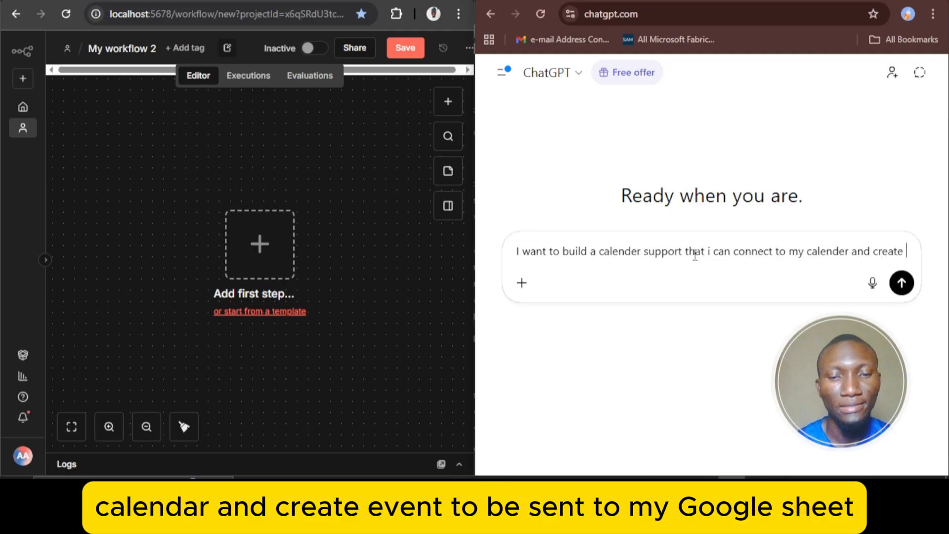
type(" event ")
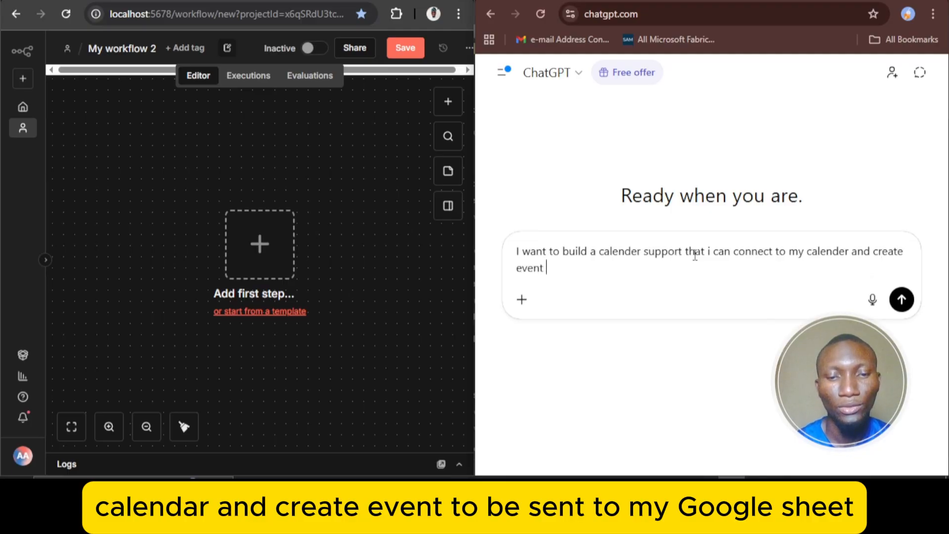
type("to be")
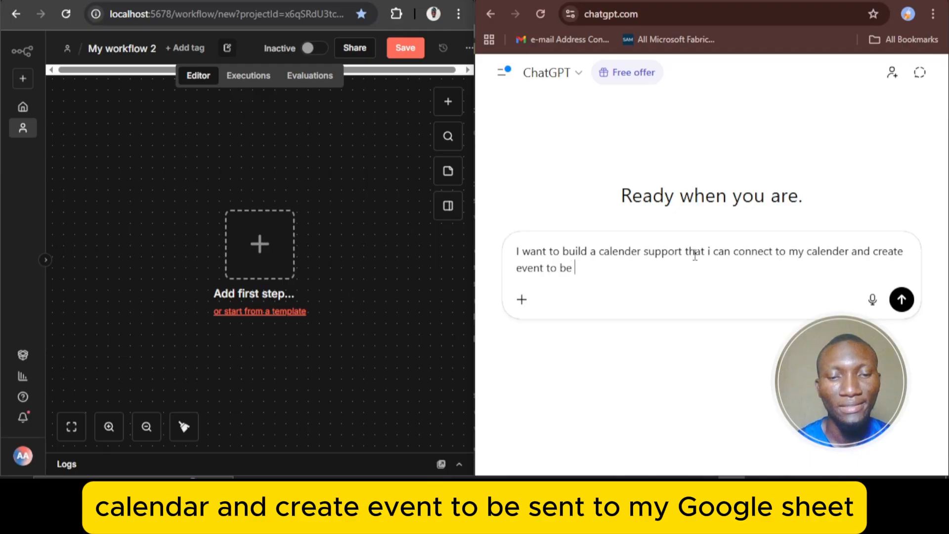
type(" sent")
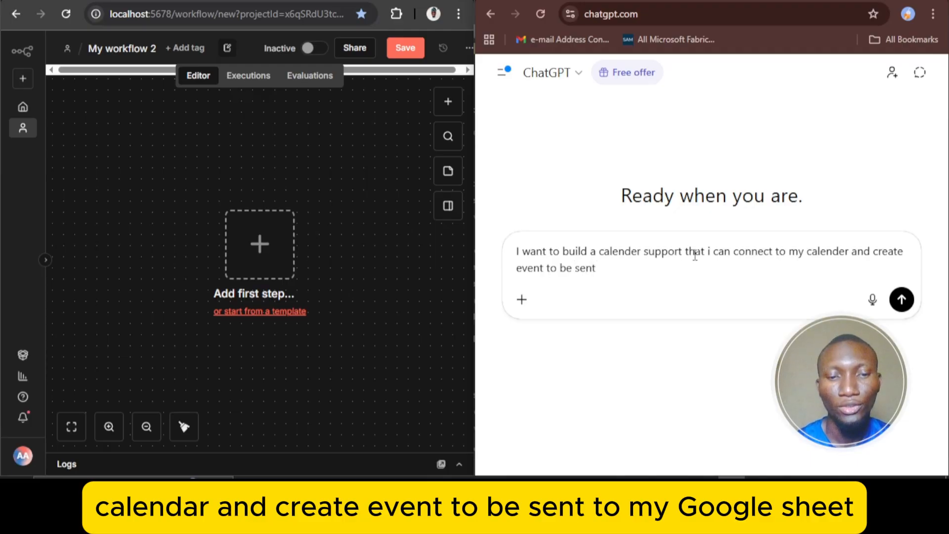
type(" to")
type(" my")
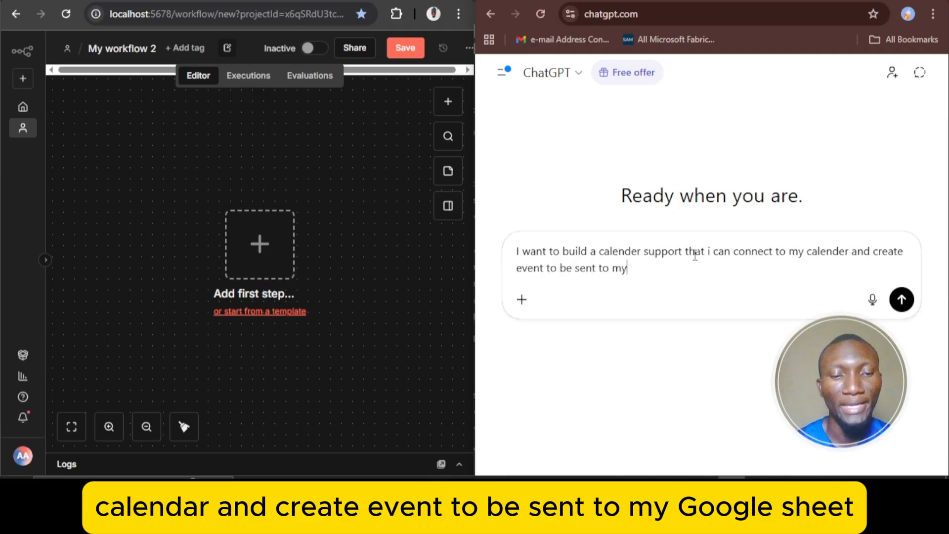
type(" goolglge")
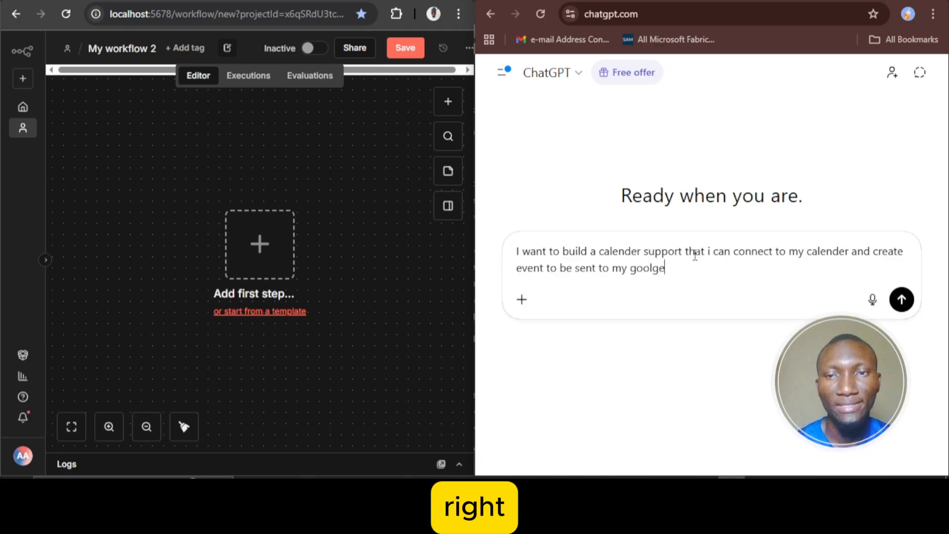
Complete the prompt with "and create event to be sent to my google at the end of the workflow on n8n" and send it
key("BackSpace")
key("BackSpace")
type("gle")
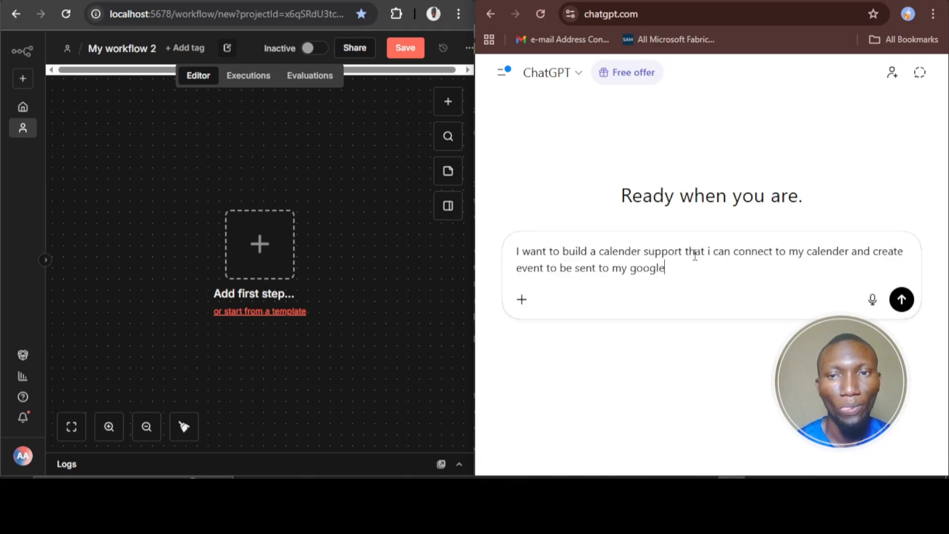
type(" at the e")
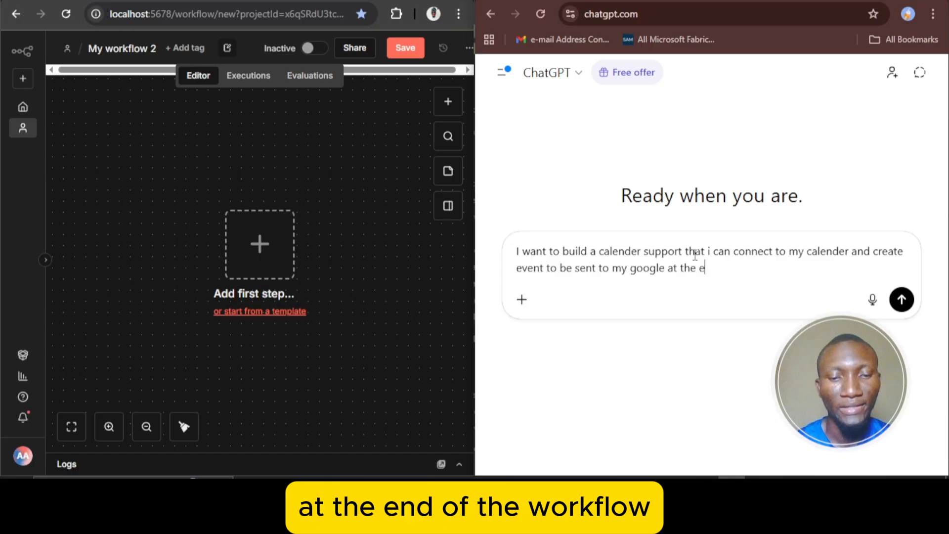
type("nd of the w")
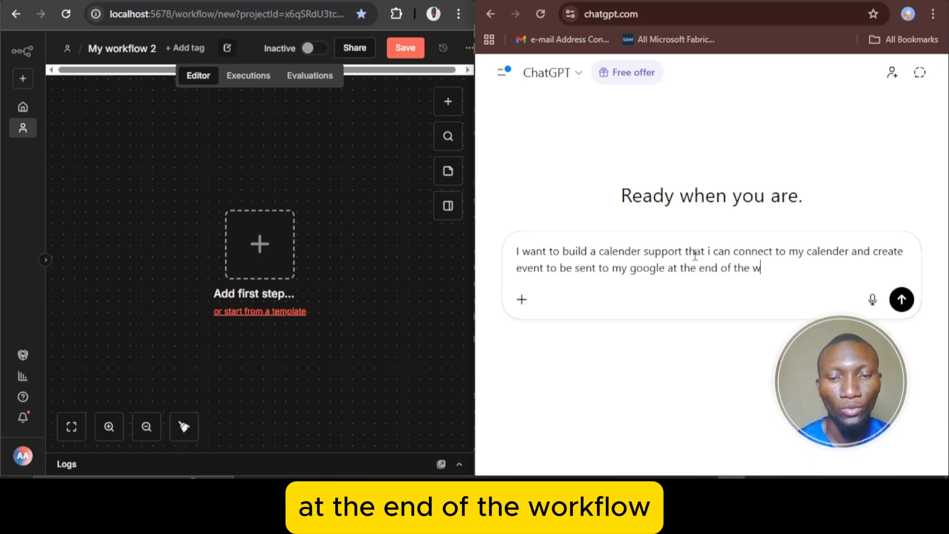
type("orkflow ")
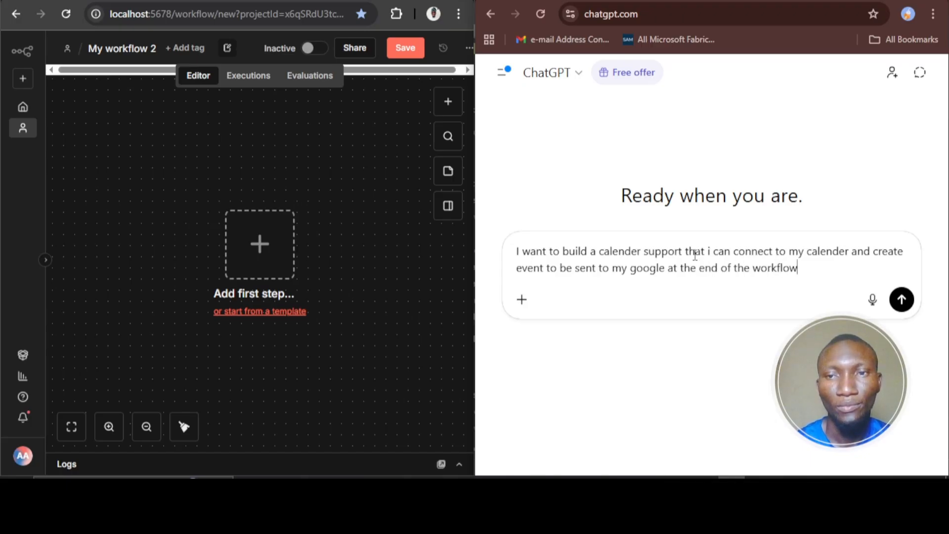
type("on n8n")
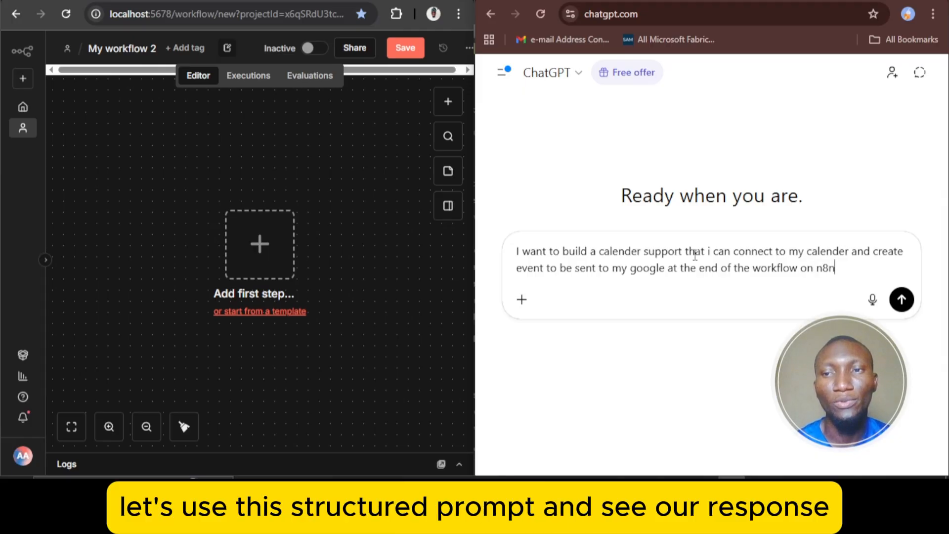
key("Return")
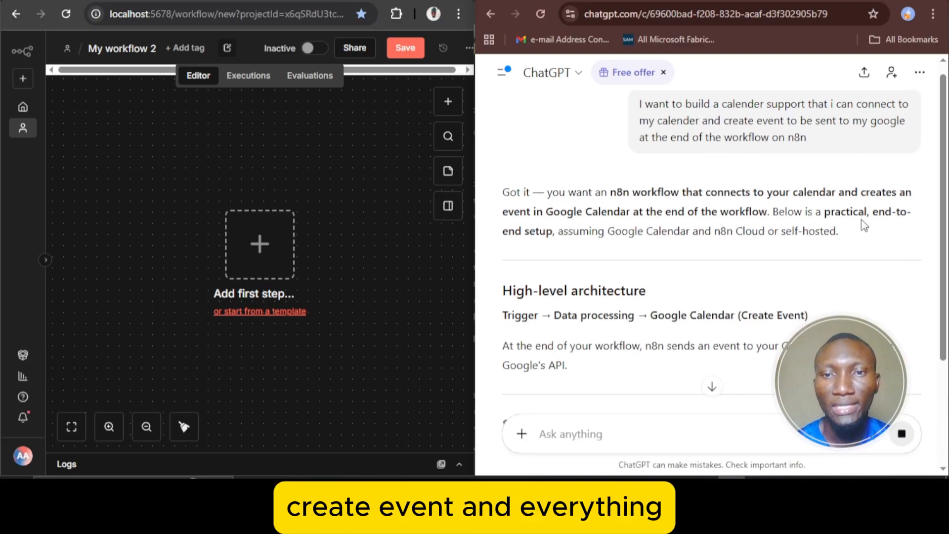
Read through the generated n8n Google Calendar setup guide, from the credential steps to the closing suggestions
scroll(865, 226, "down", 2)
scroll(864, 225, "down", 5)
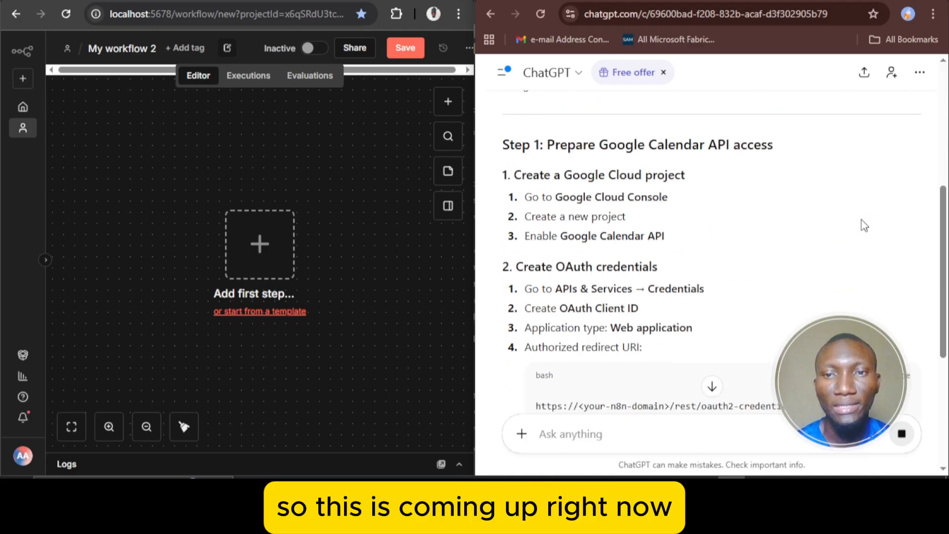
scroll(864, 226, "down", 5)
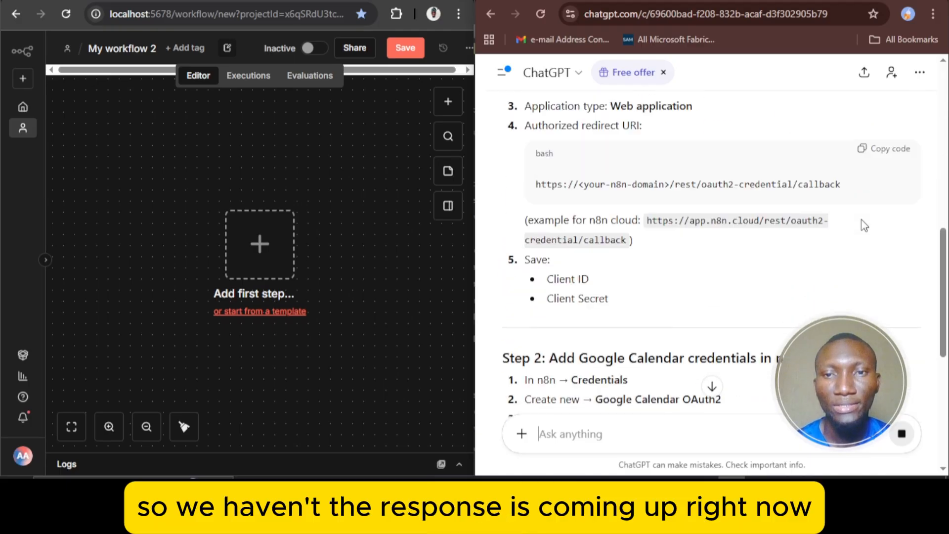
scroll(862, 220, "down", 4)
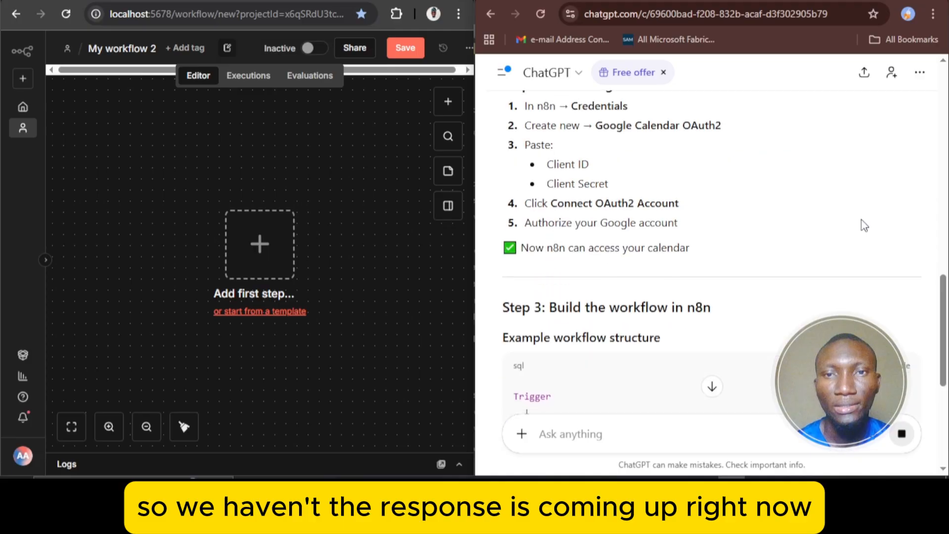
scroll(864, 225, "down", 7)
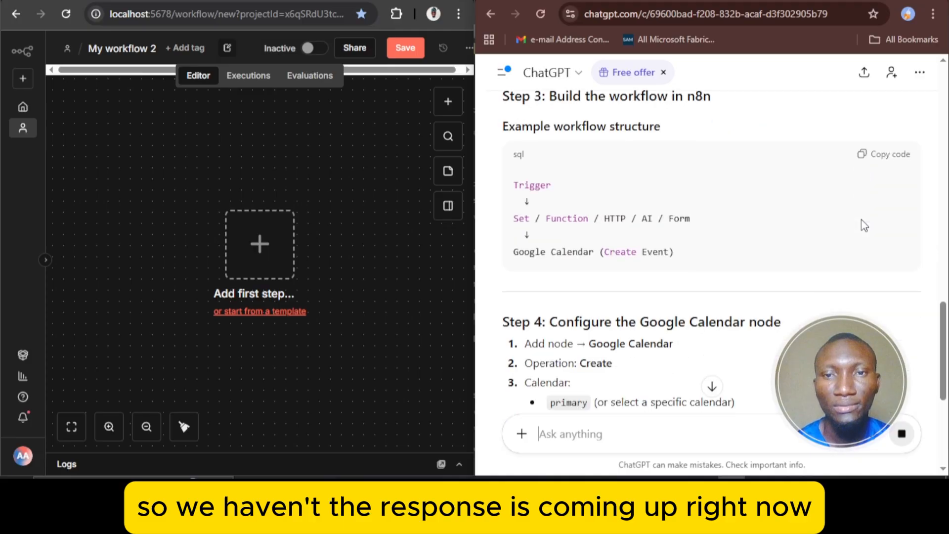
scroll(864, 226, "down", 7)
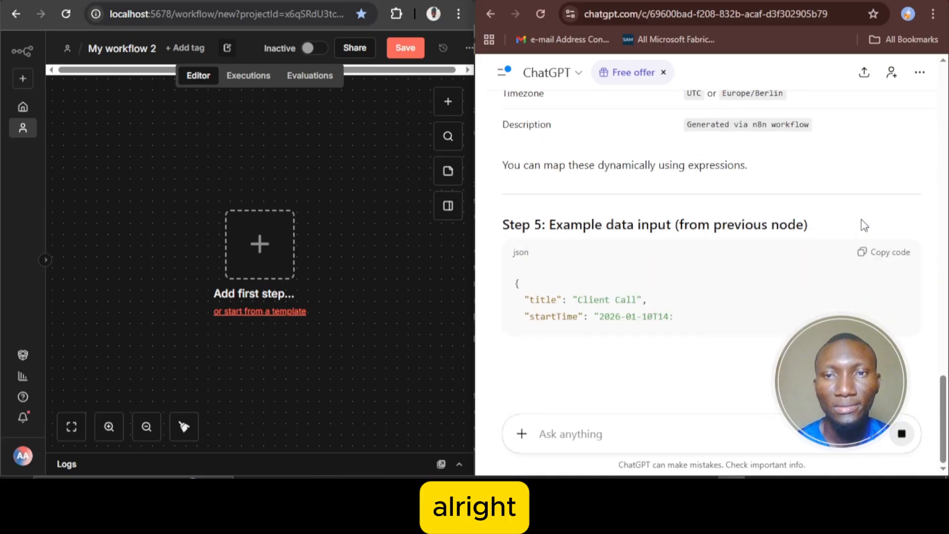
scroll(840, 272, "up", 5)
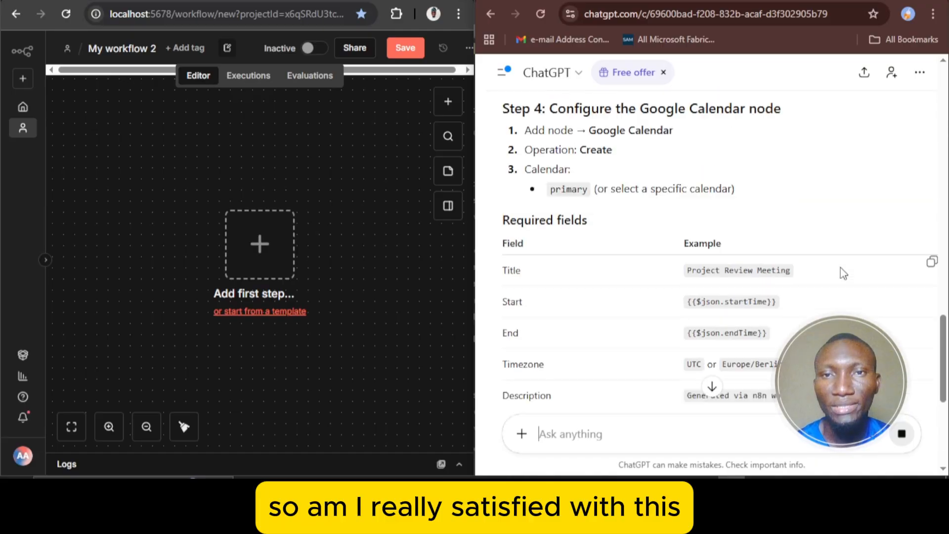
scroll(843, 274, "up", 3)
scroll(844, 273, "down", 8)
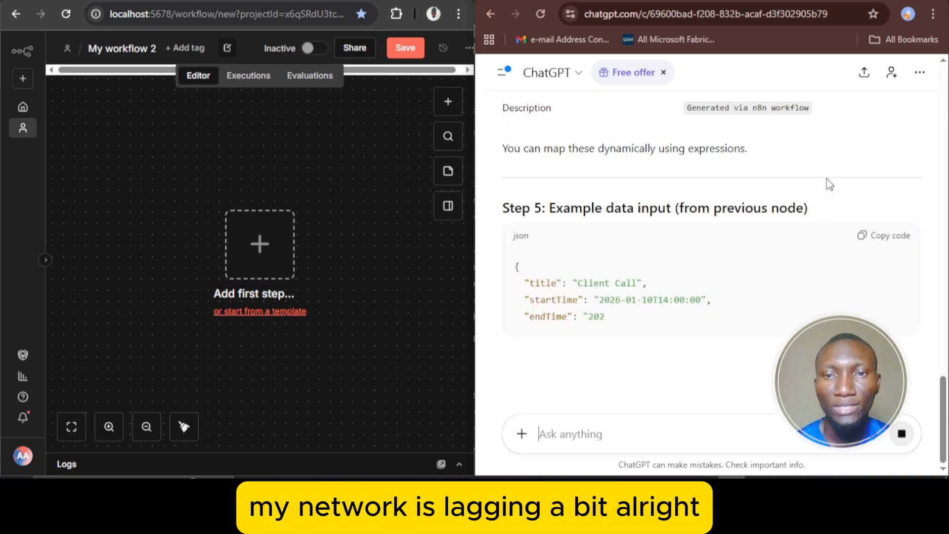
scroll(826, 179, "up", 1)
scroll(827, 179, "down", 6)
scroll(826, 179, "down", 3)
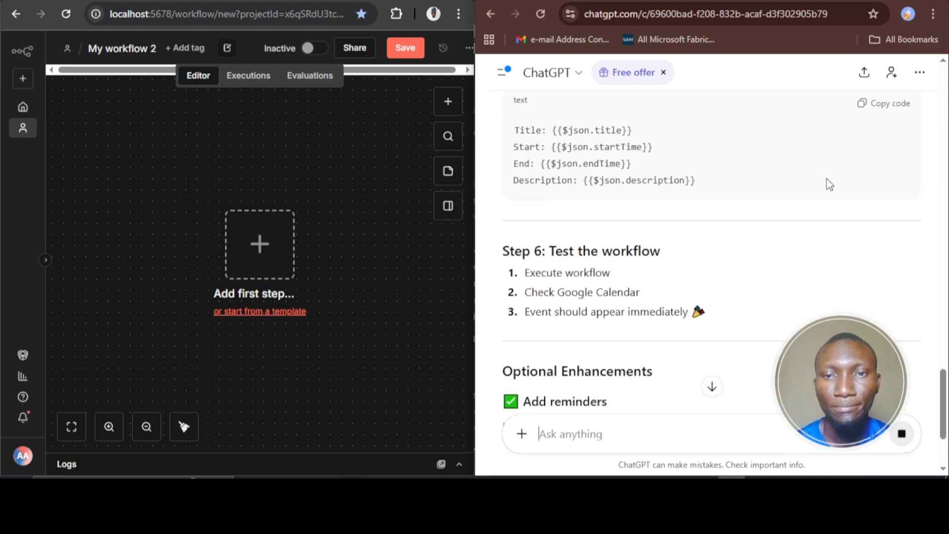
scroll(826, 179, "up", 4)
scroll(829, 184, "down", 10)
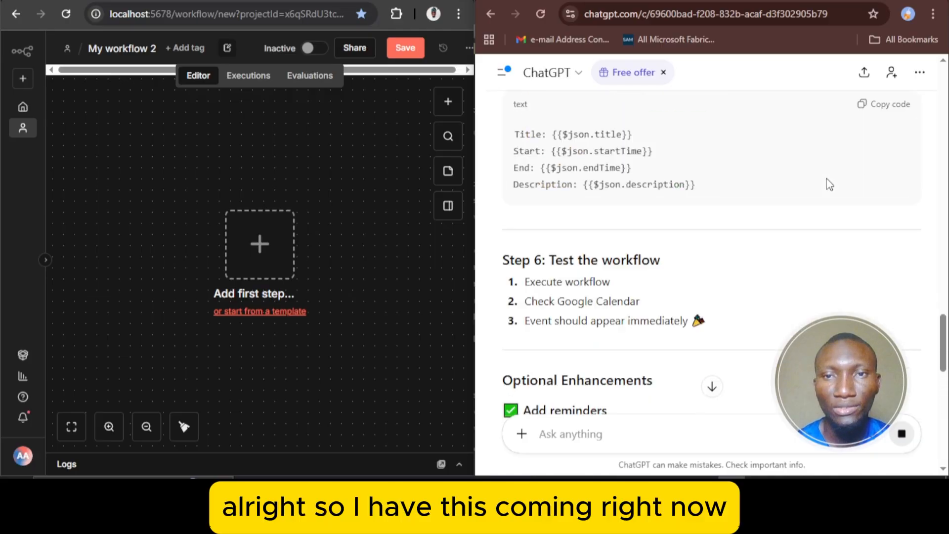
scroll(829, 184, "down", 10)
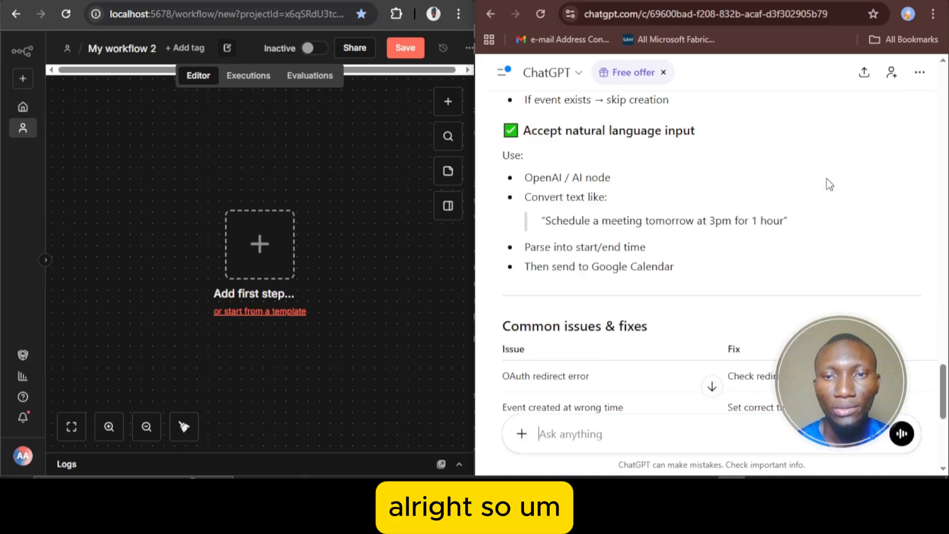
scroll(829, 184, "down", 3)
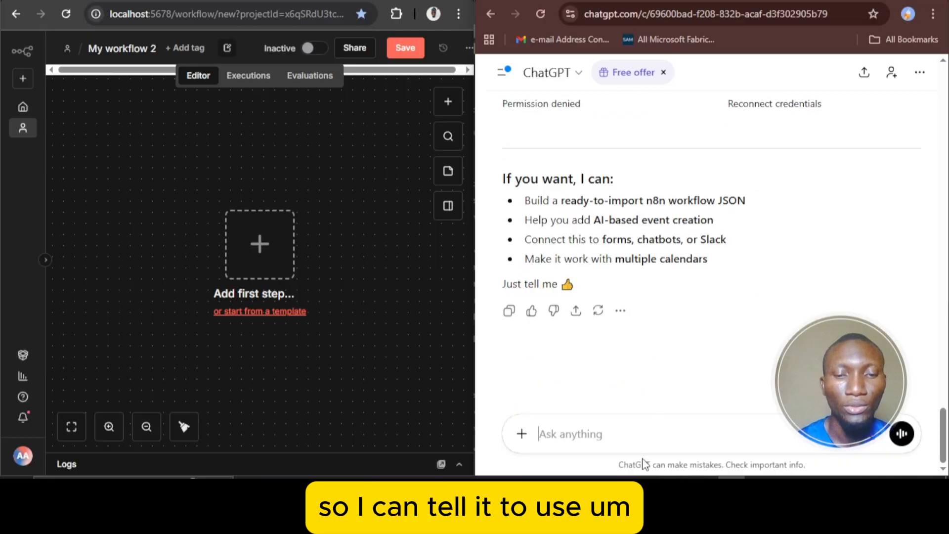
Begin a follow-up ChatGPT prompt with "Use chat trigger, Agent AI"
type("U")
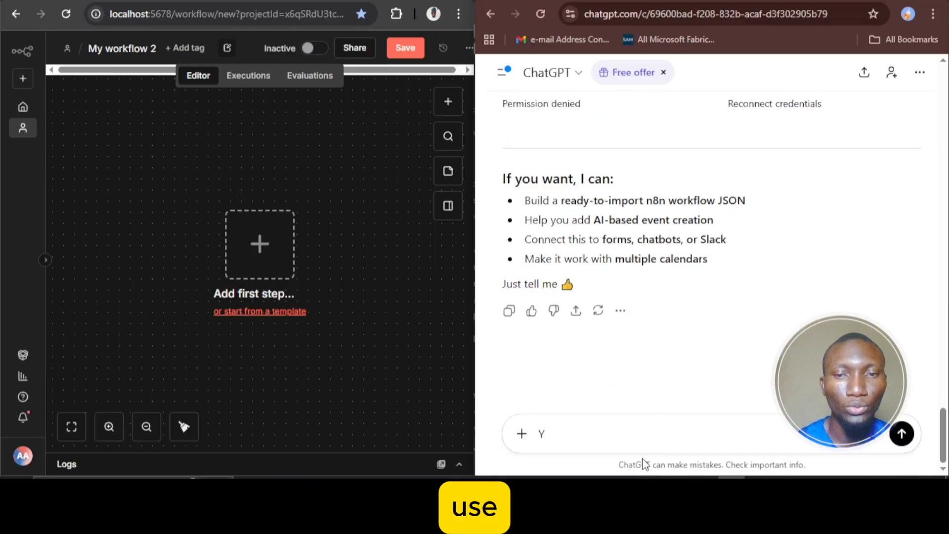
key("BackSpace")
type("Use ")
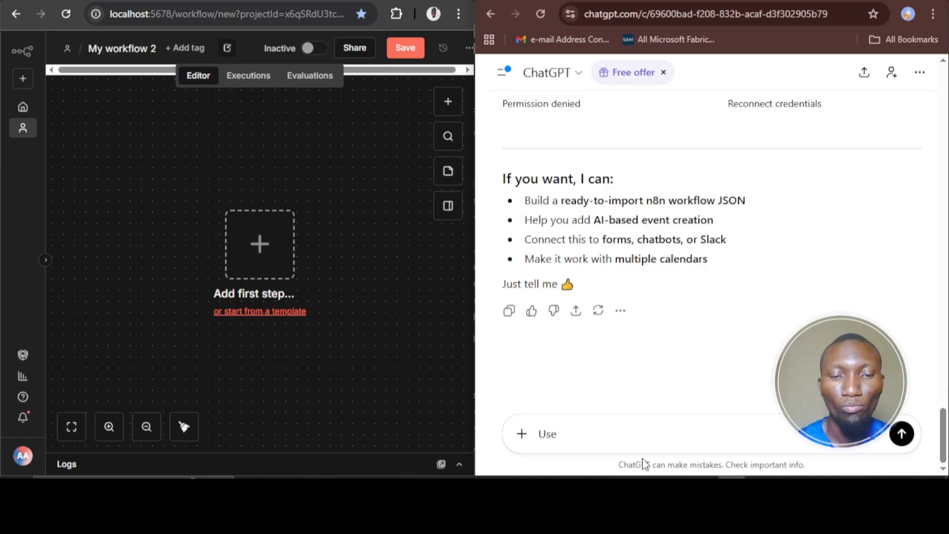
type("chat")
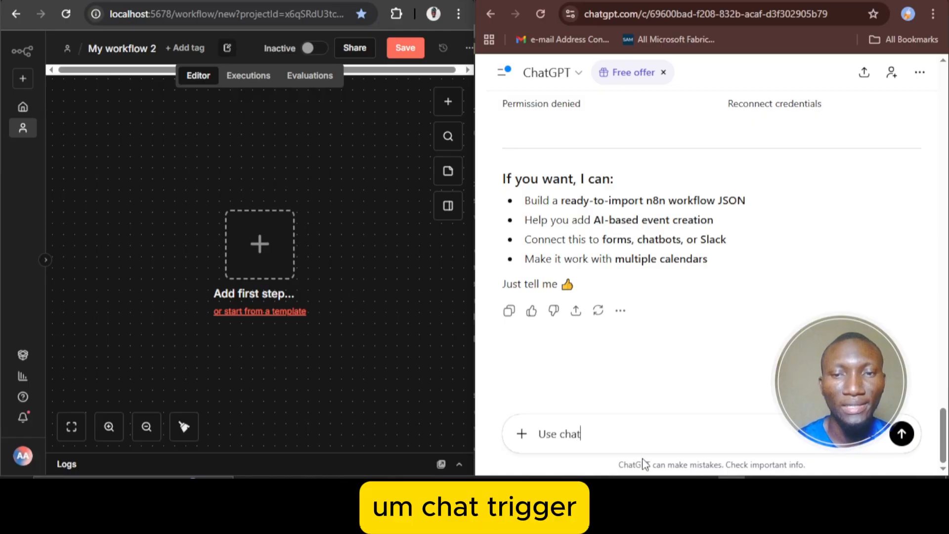
type(" trigger")
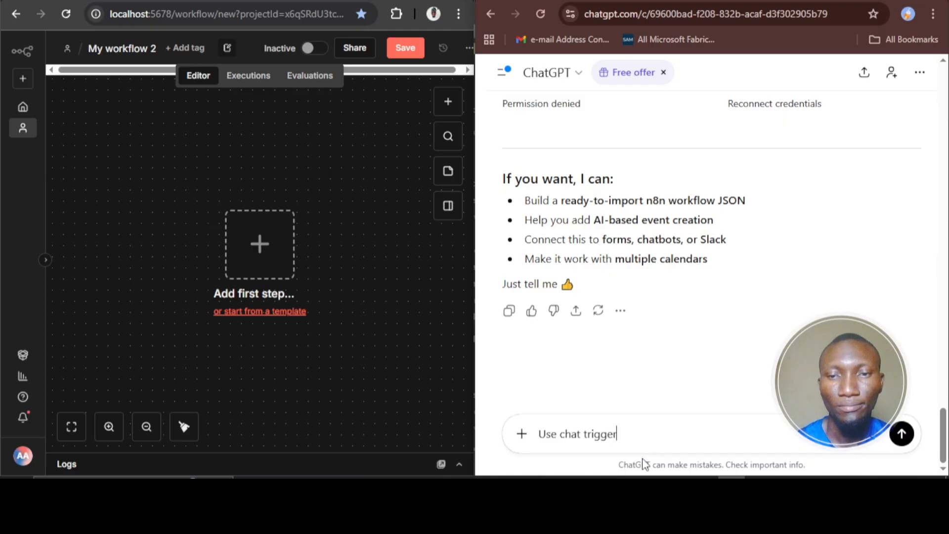
type(", ")
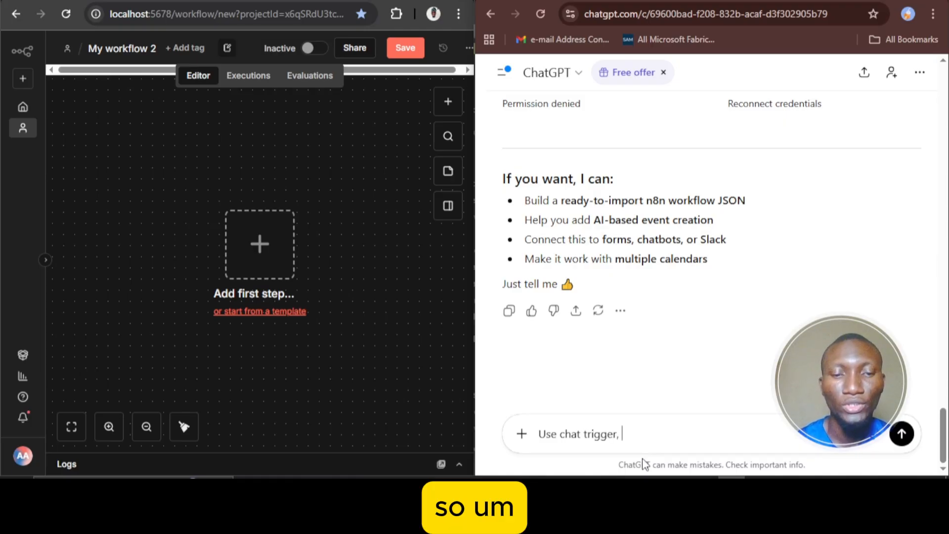
type("Ag")
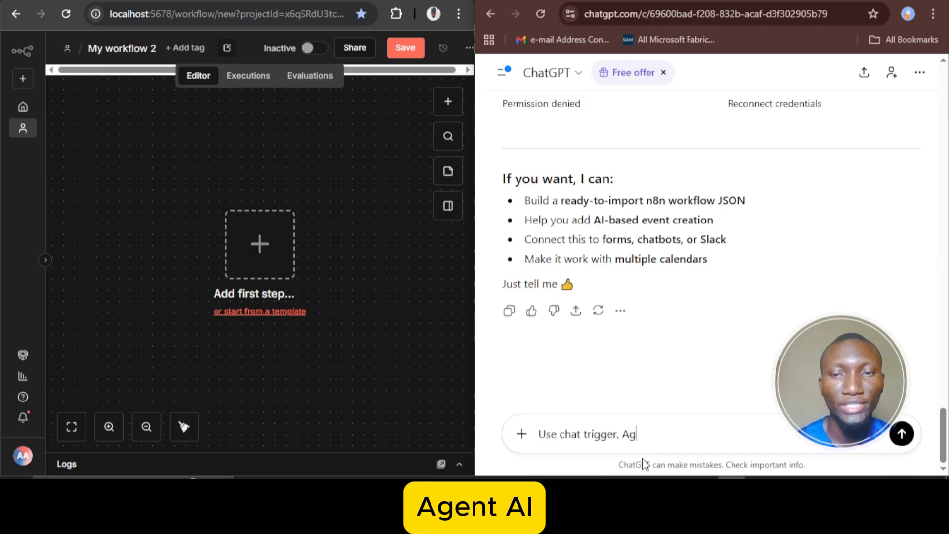
type("e")
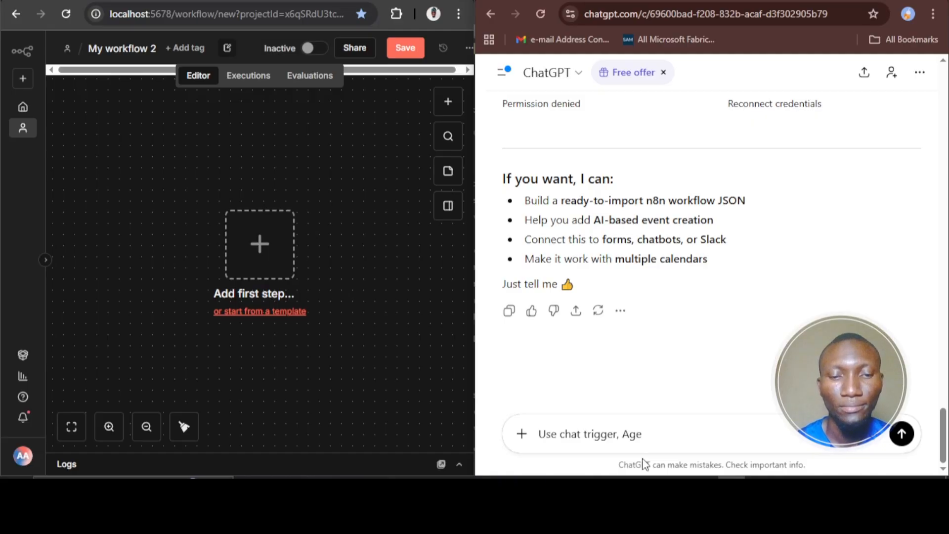
type("int AI")
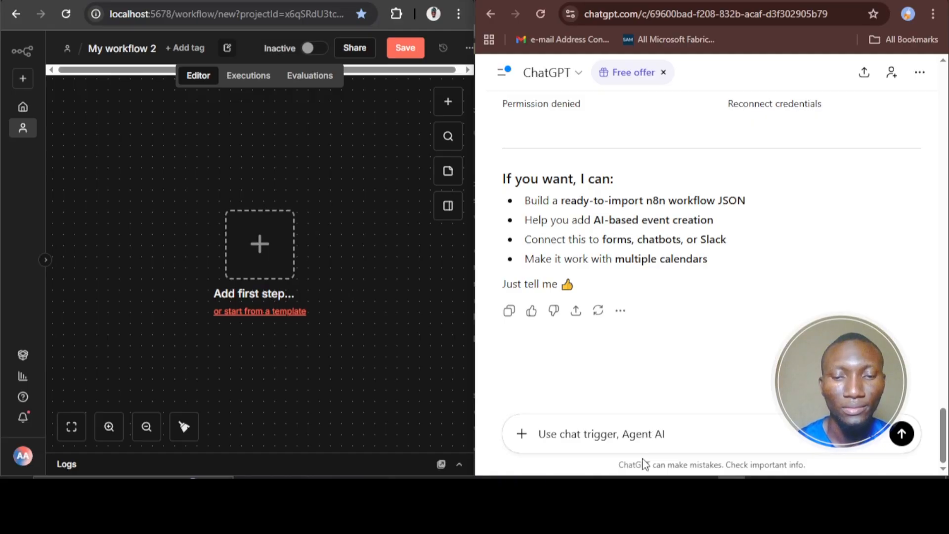
type(", op")
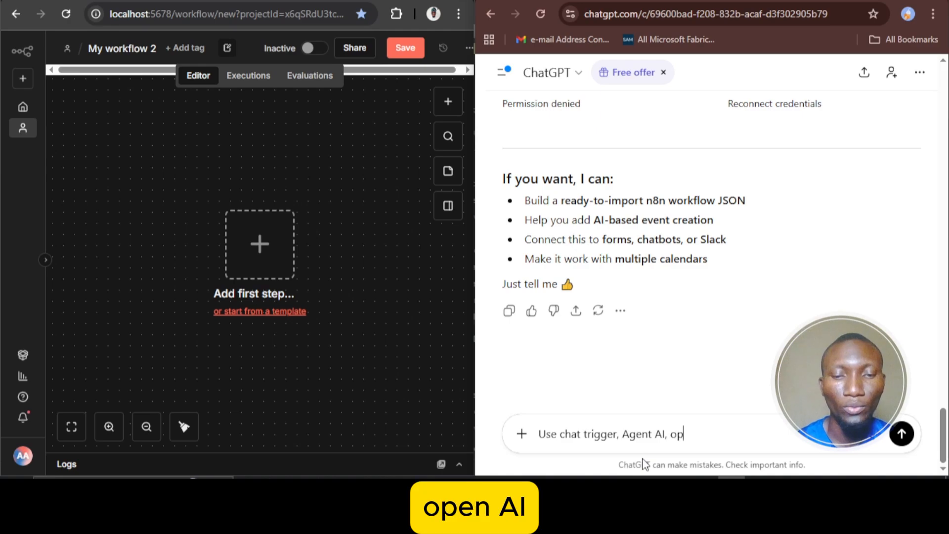
type("enAI")
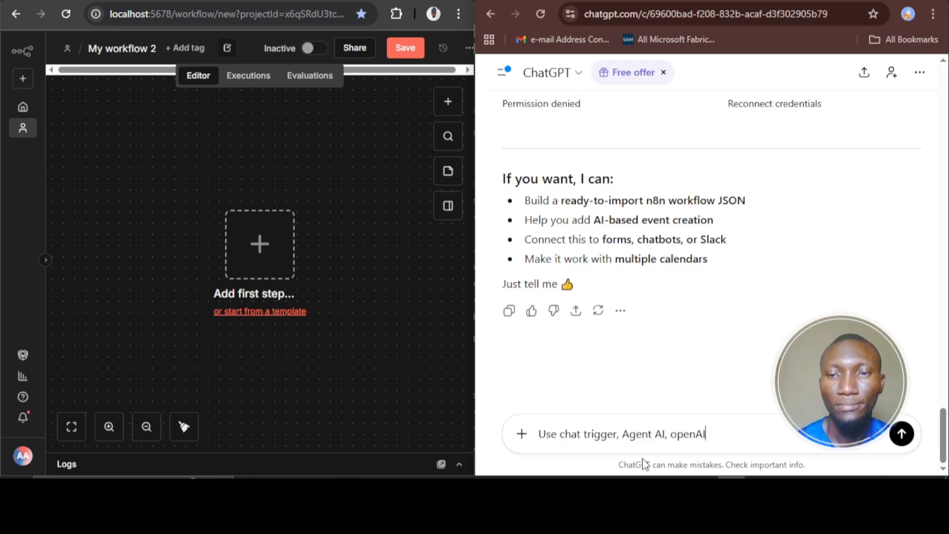
type(",")
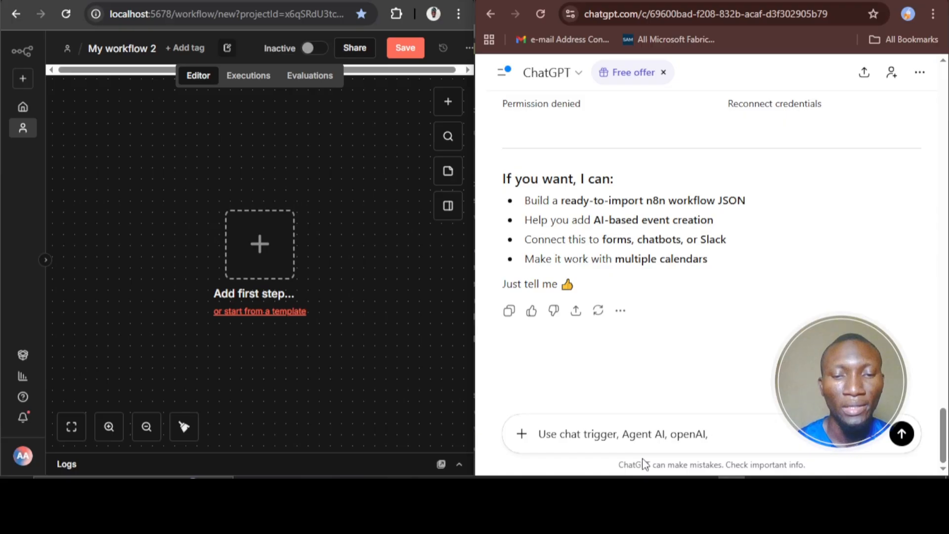
type("  c")
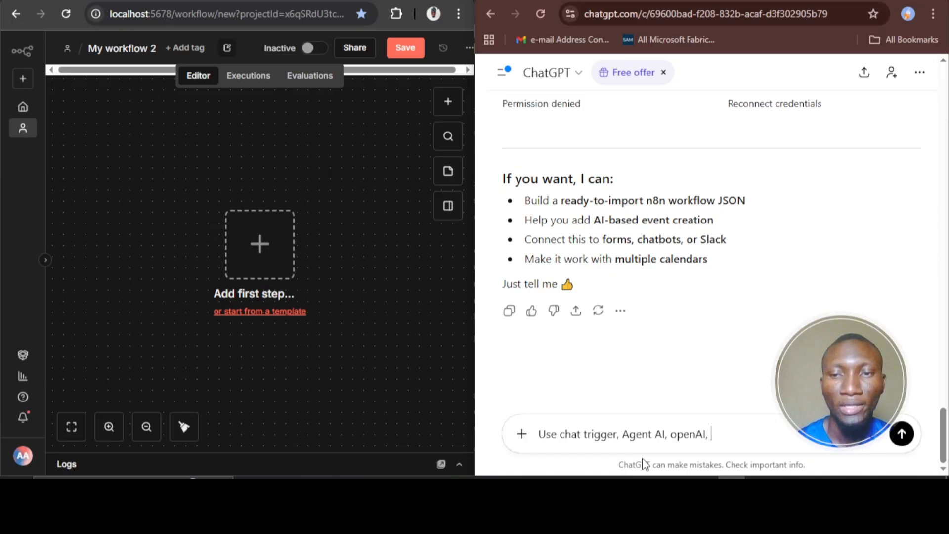
type("AI cod")
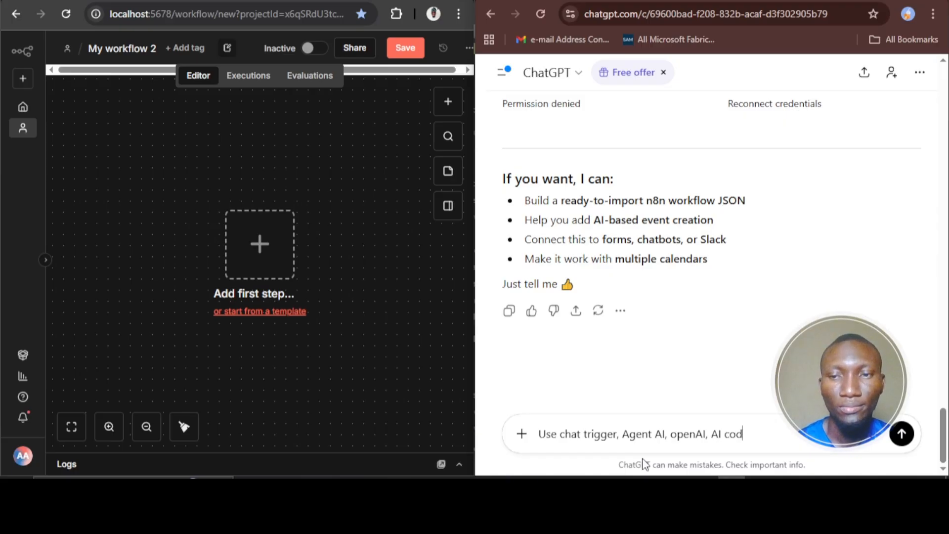
type("e,")
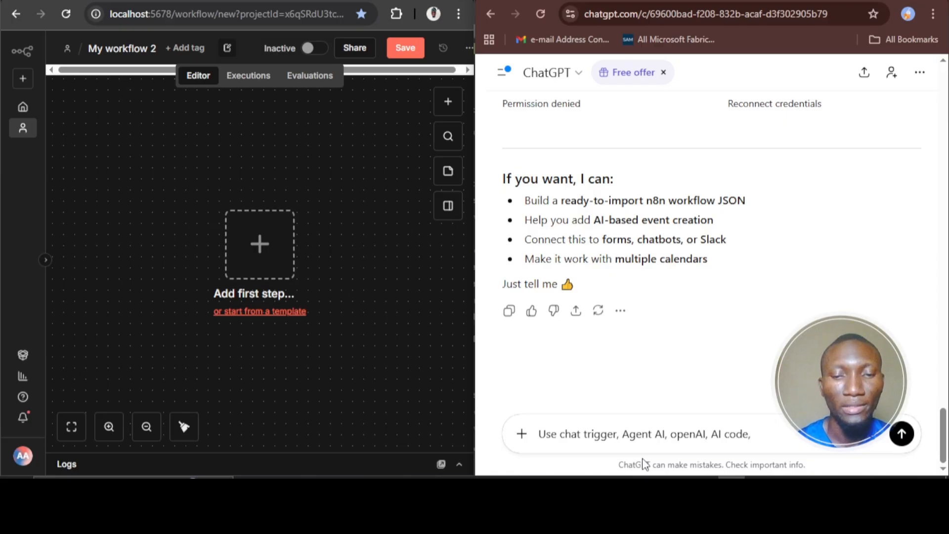
type(" If nod")
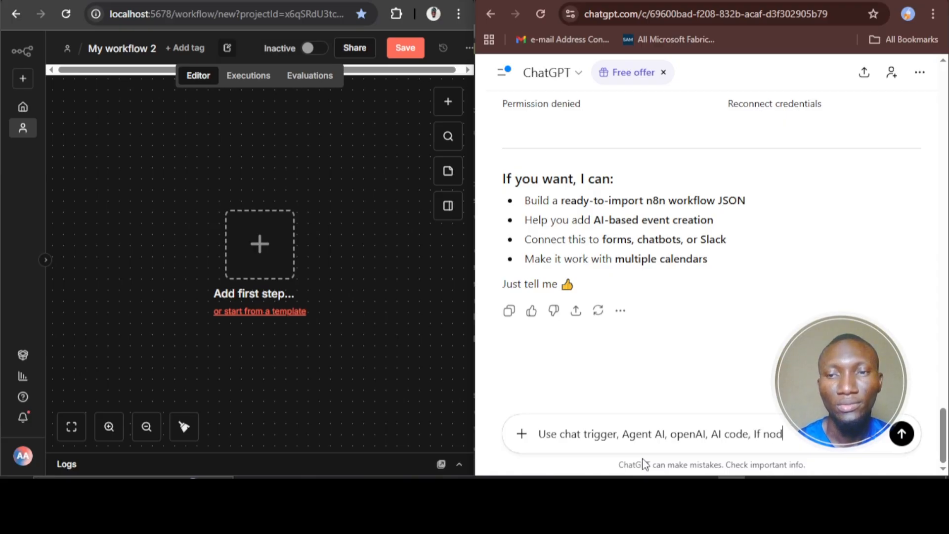
type("e a")
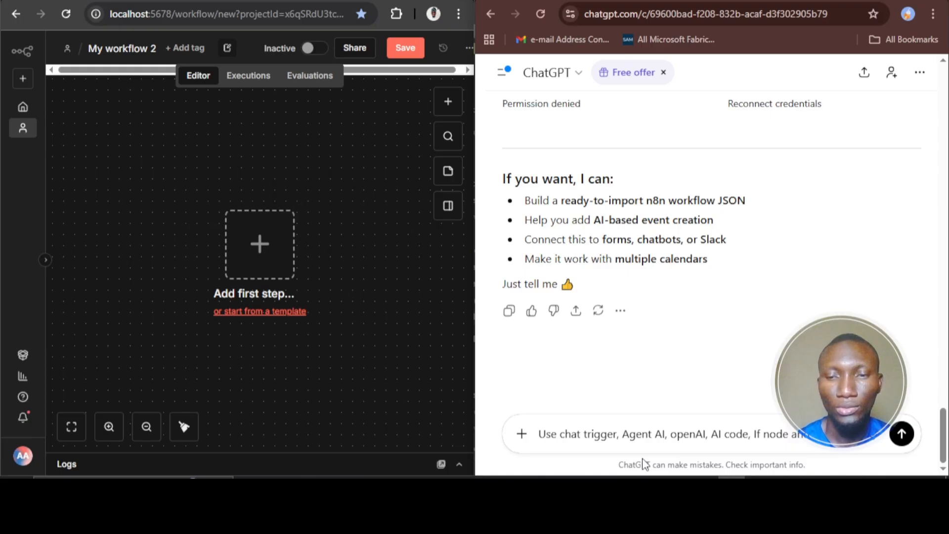
type("nd Google Calendar")
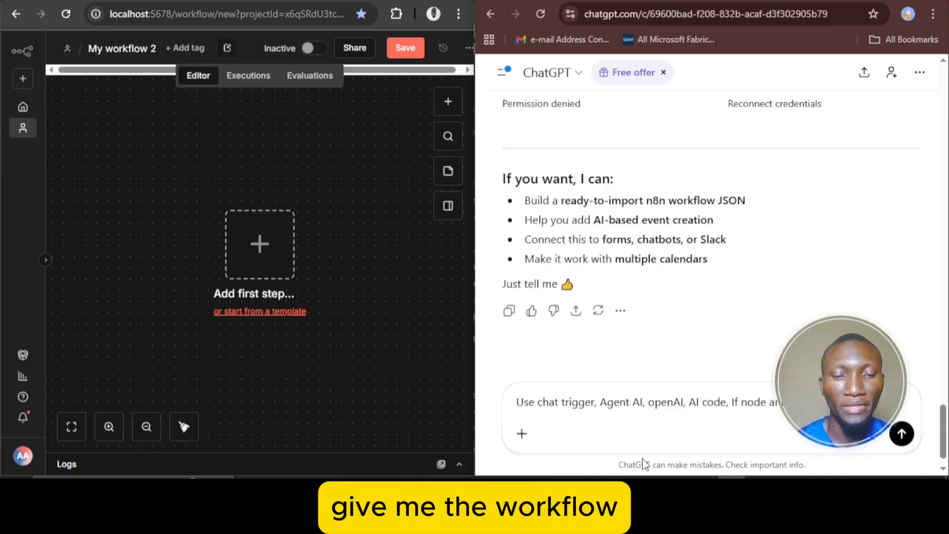
Finish the prompt with "give me the workflow stepby step and the needed json+ javascripts" and send it
type("give me t")
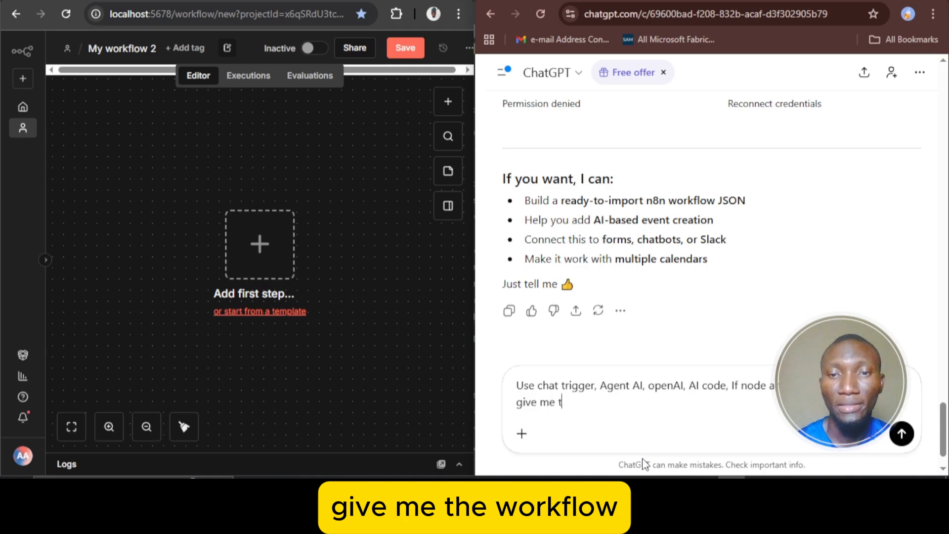
type("he wor")
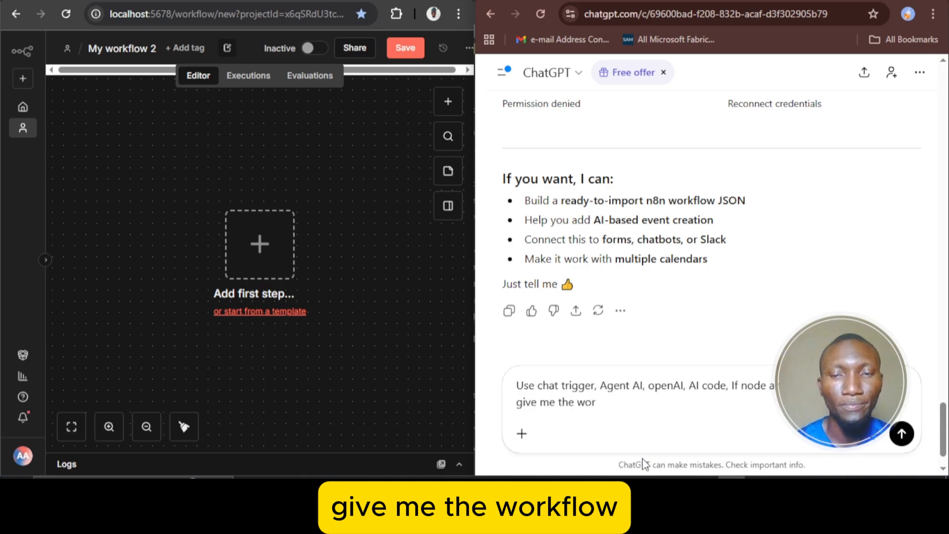
type("kdl")
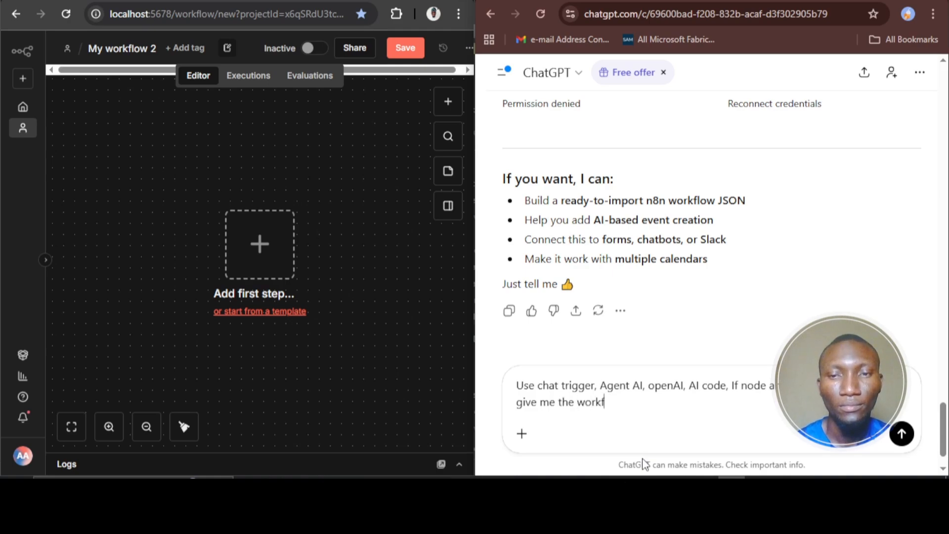
type("low ste")
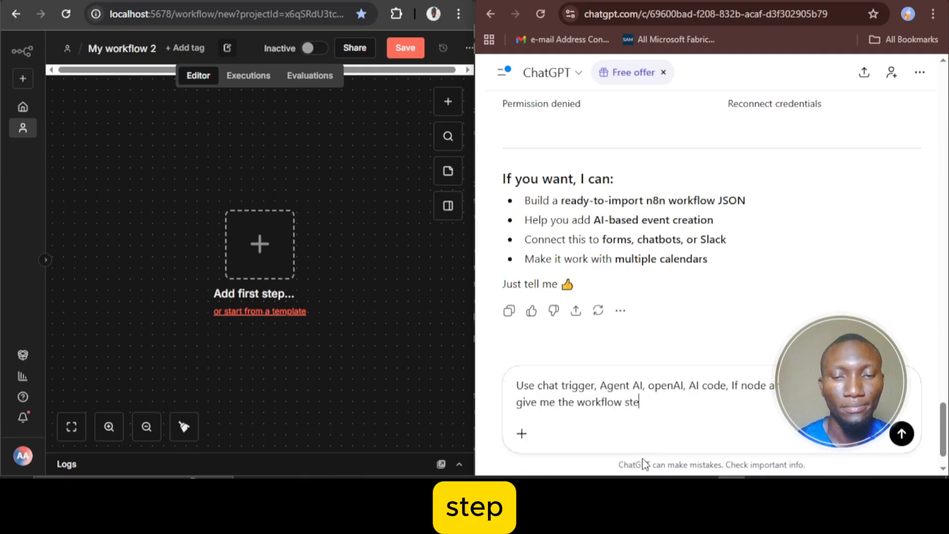
type("pby ")
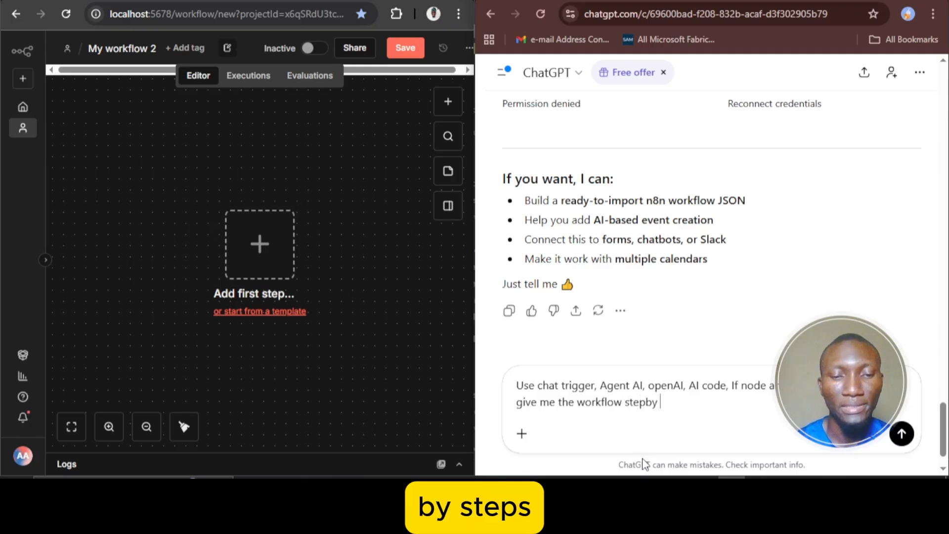
type("set")
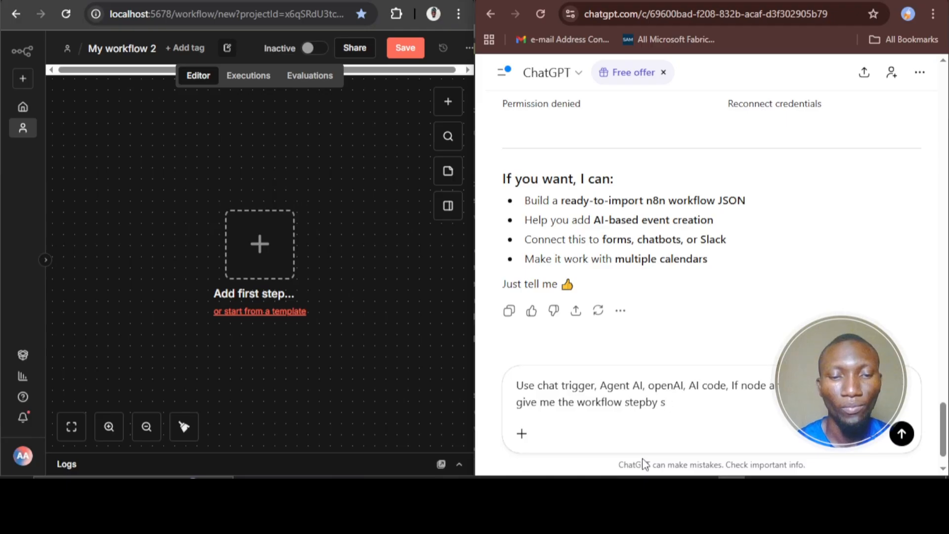
type("teo")
key("BackSpace")
type("p and the ")
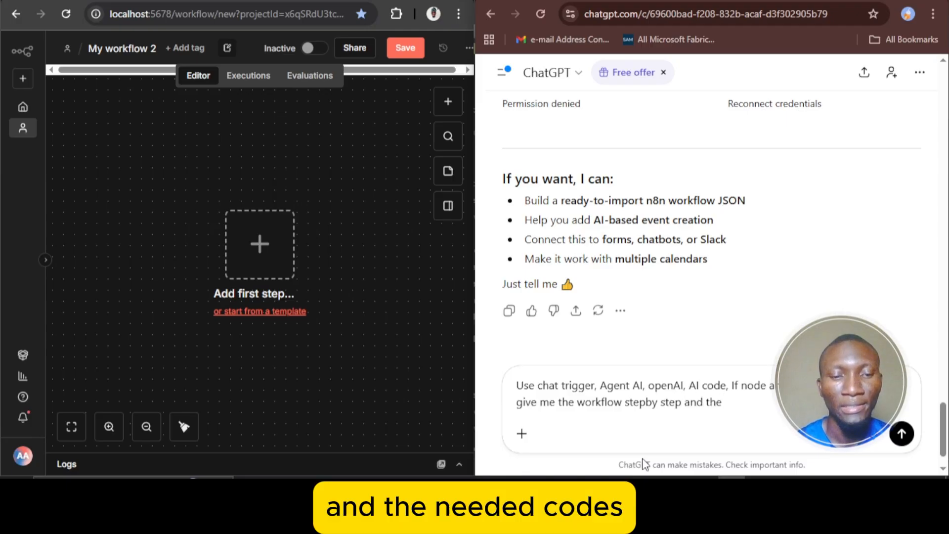
type("need")
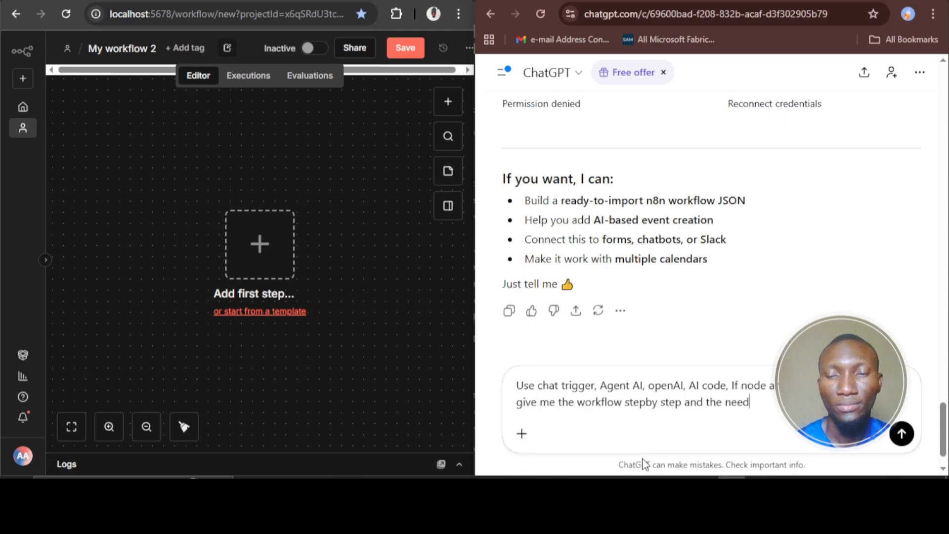
type("ed jso")
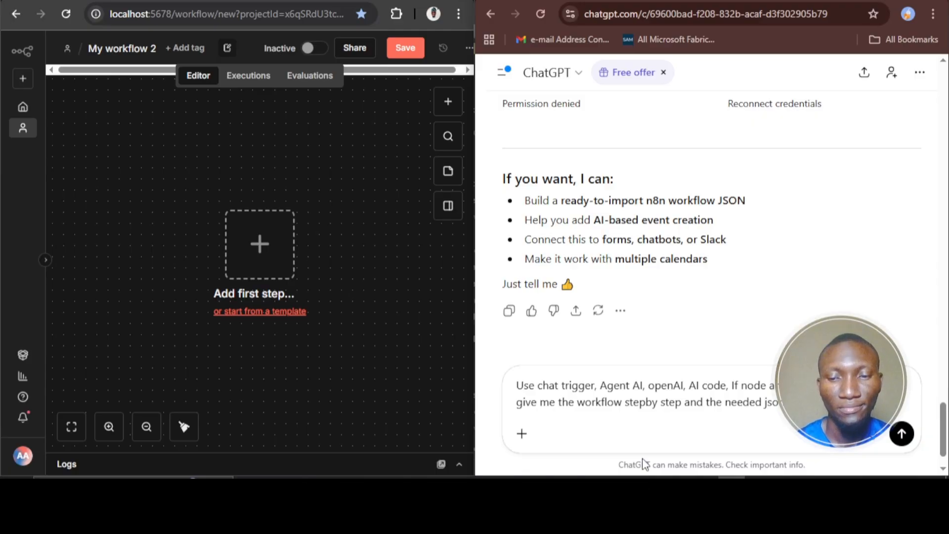
key("Return")
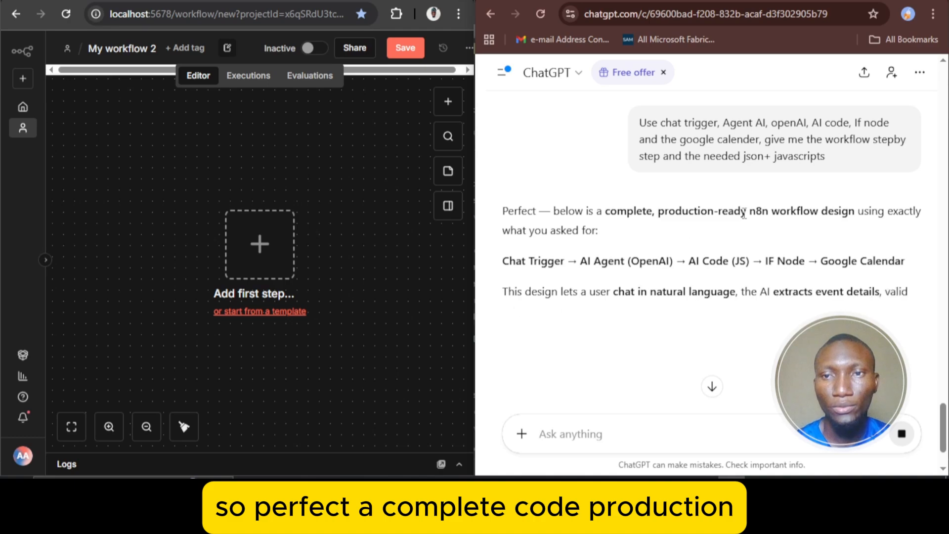
Read the generated workflow design from its introduction through the Workflow Overview to the Chat Trigger Node section
scroll(809, 208, "down", 1)
scroll(811, 214, "down", 3)
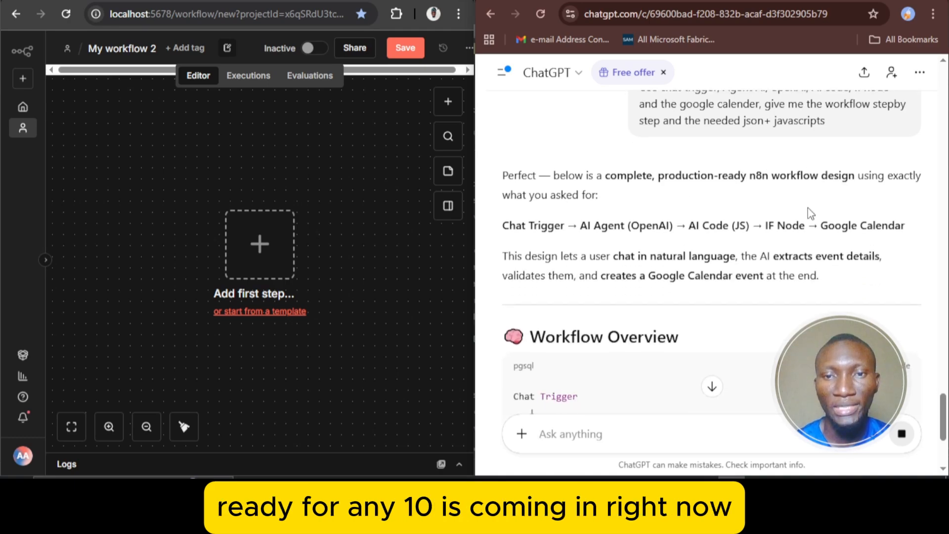
scroll(811, 213, "down", 2)
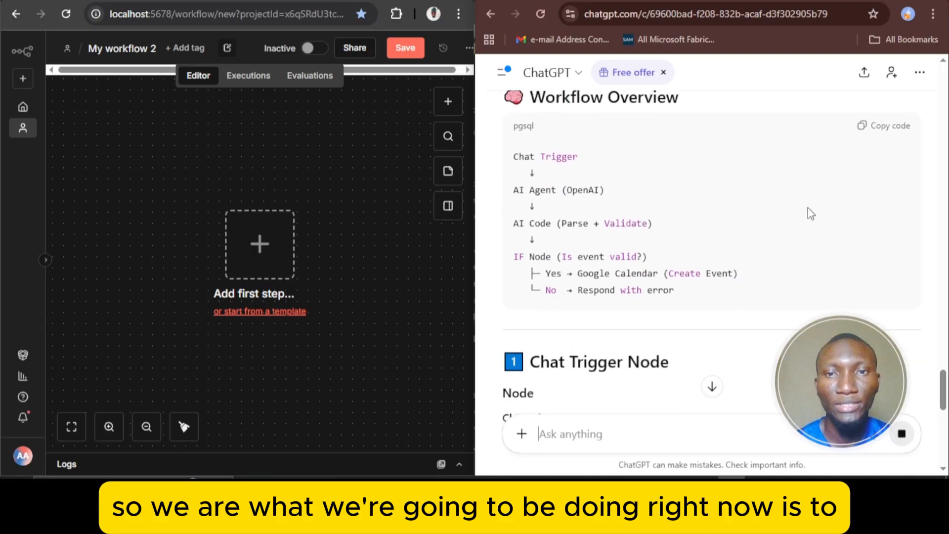
scroll(811, 213, "up", 1)
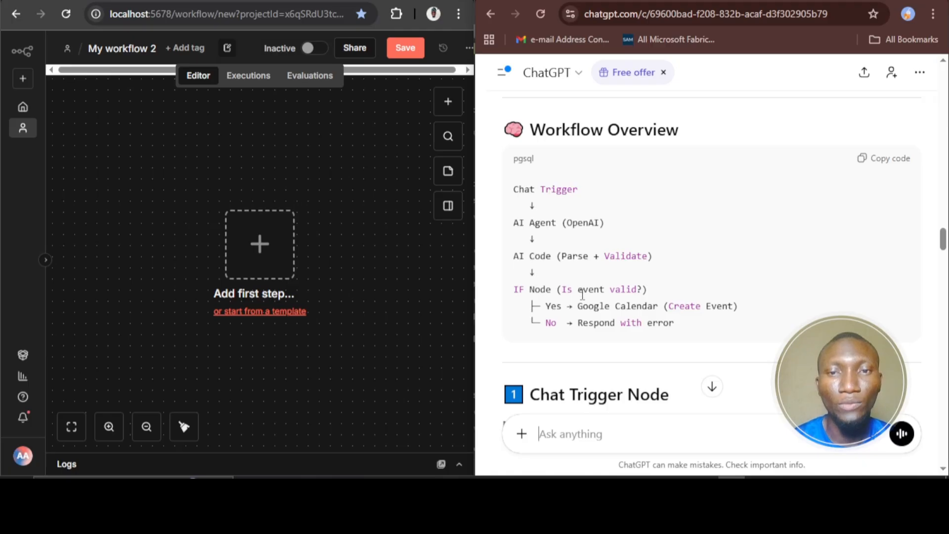
scroll(699, 286, "down", 4)
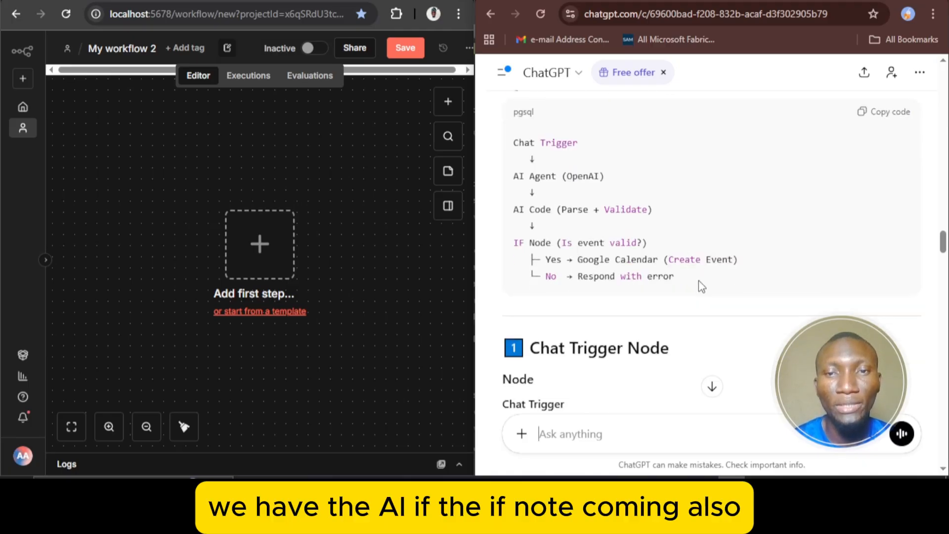
scroll(699, 280, "down", 1)
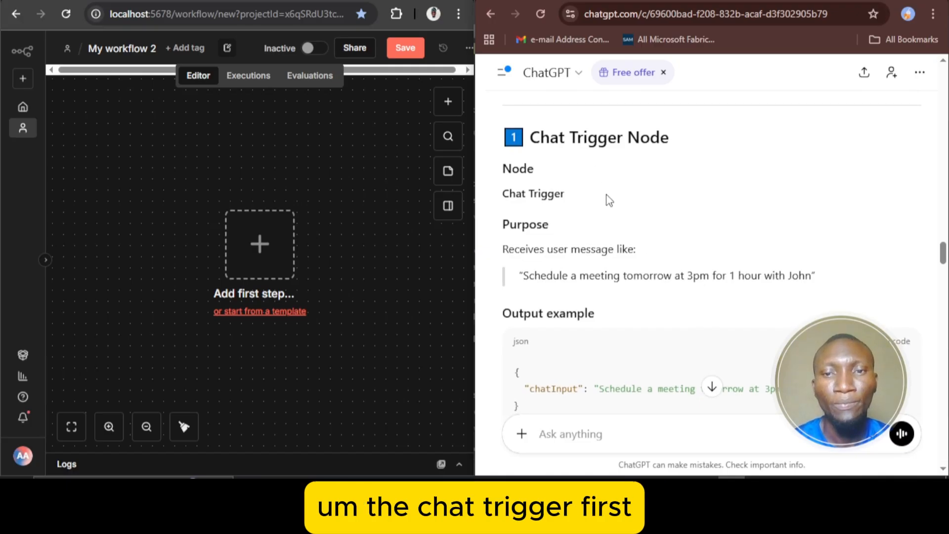
scroll(608, 198, "down", 1)
In the n8n editor, search the trigger nodes for "cha" and add Chat Trigger as the workflow's first step
left_click(283, 230)
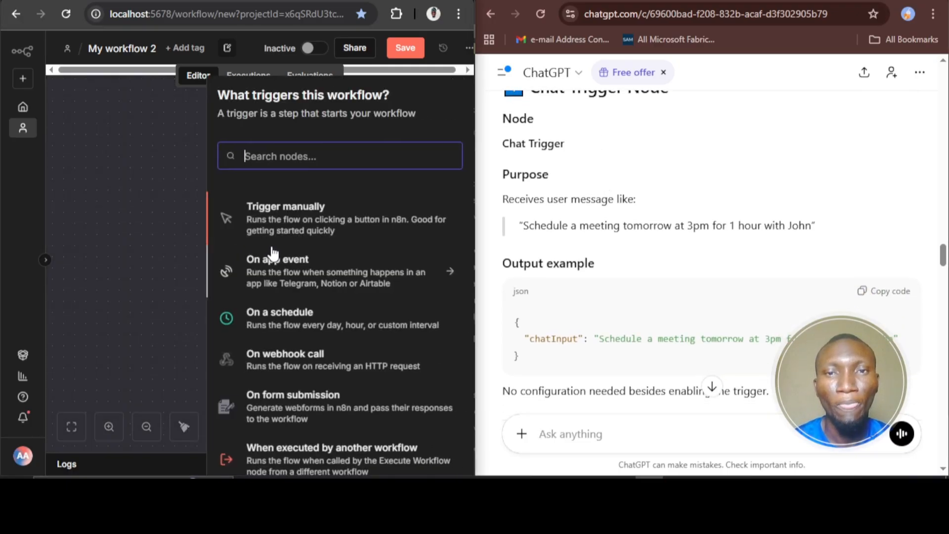
type("cha")
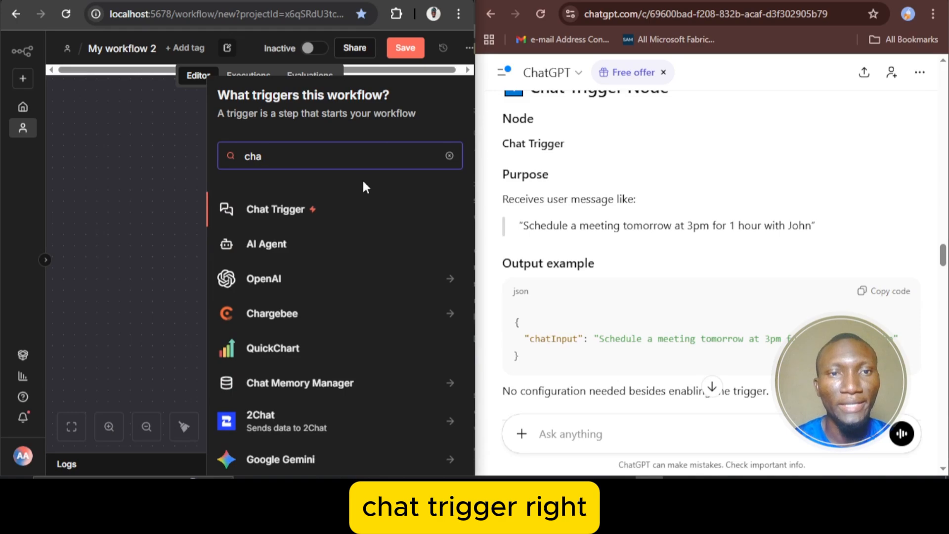
left_click(298, 212)
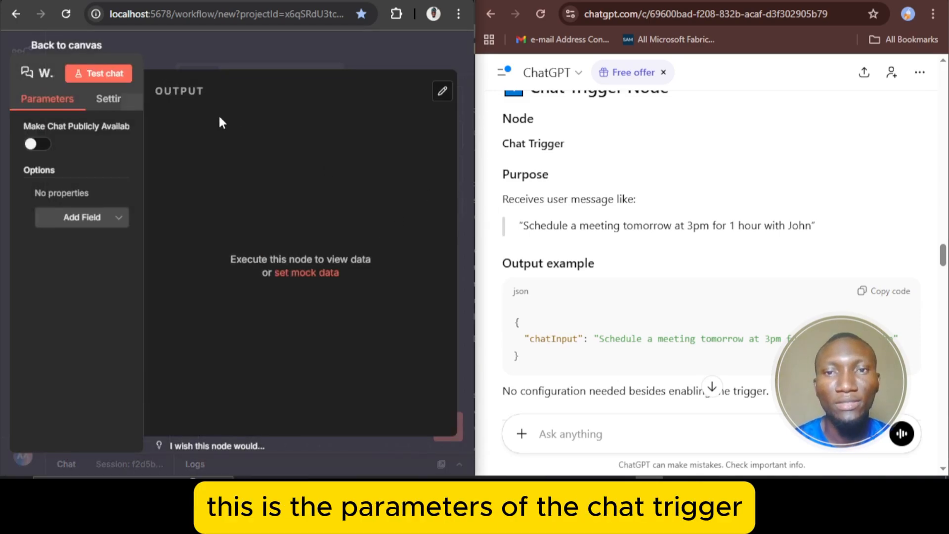
Close the chat trigger's settings and, following the design's second section, connect an AI Agent node after the trigger
left_click(74, 49)
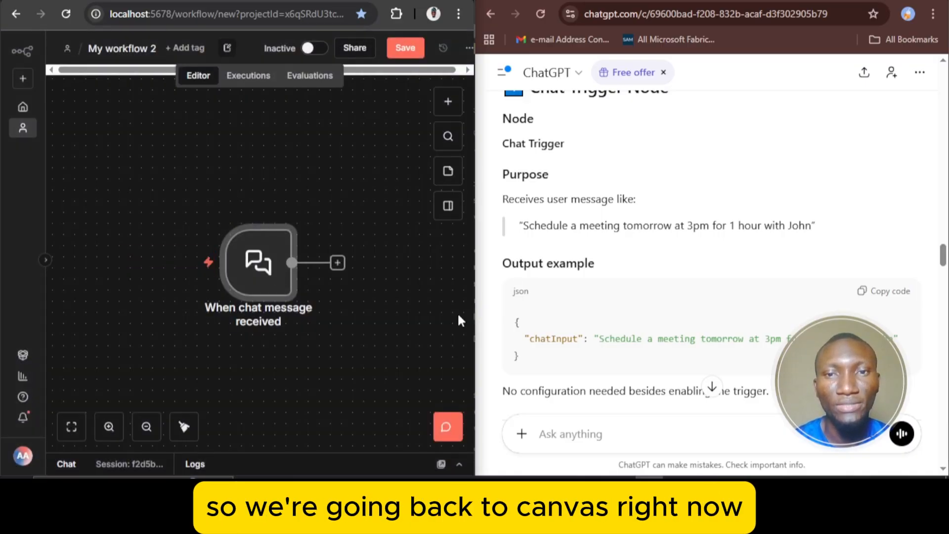
scroll(616, 270, "down", 2)
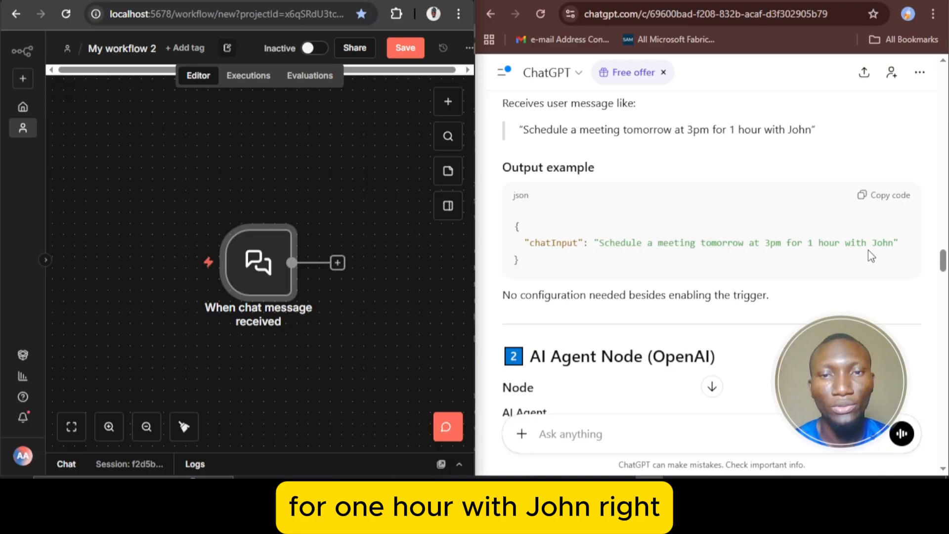
scroll(868, 251, "down", 3)
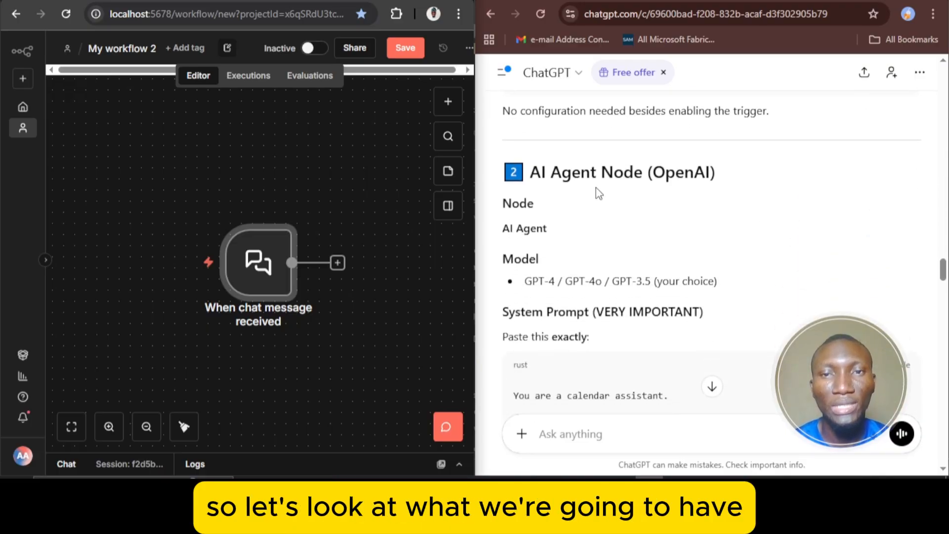
scroll(658, 215, "down", 1)
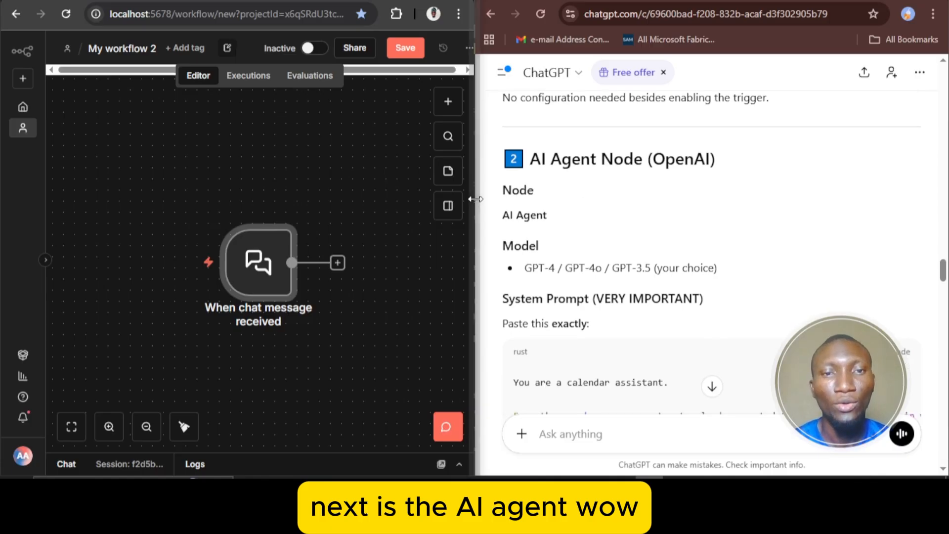
left_click(338, 262)
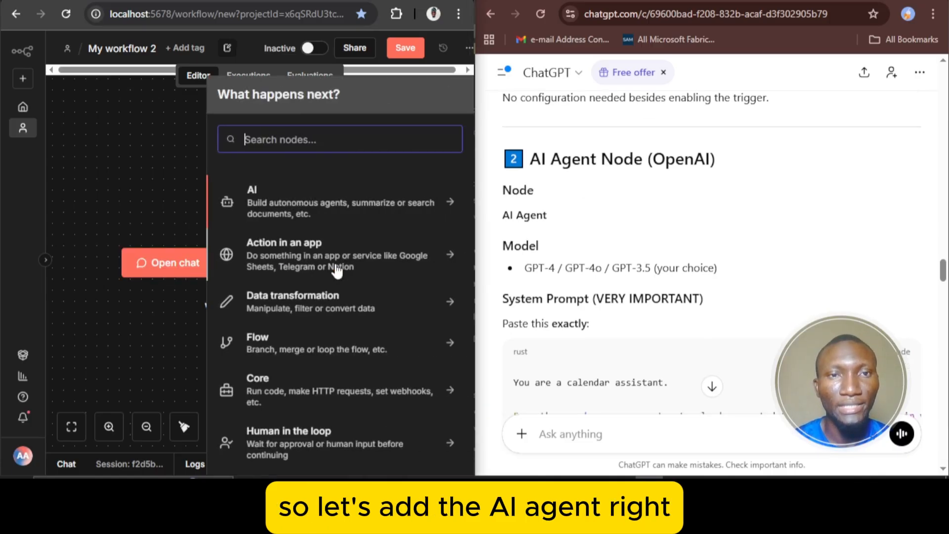
left_click(318, 227)
left_click(297, 283)
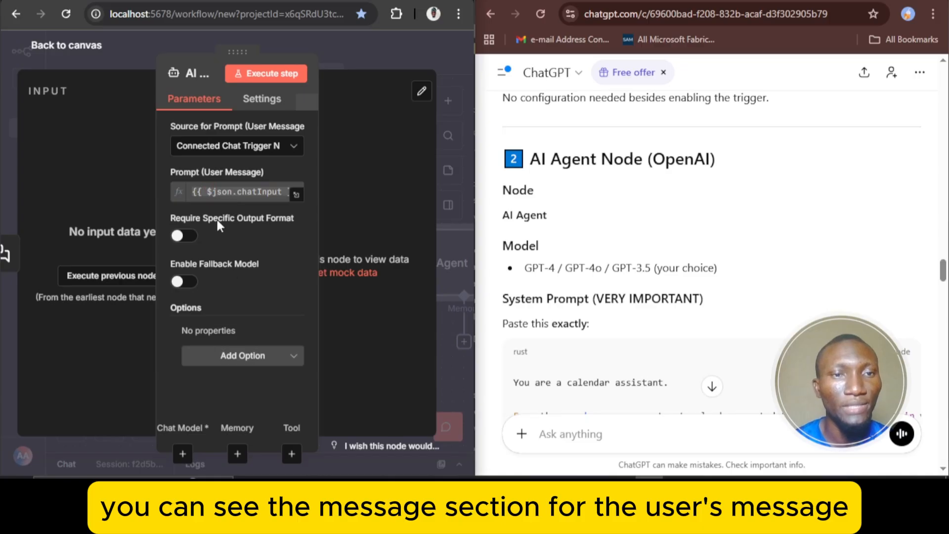
left_click(239, 358)
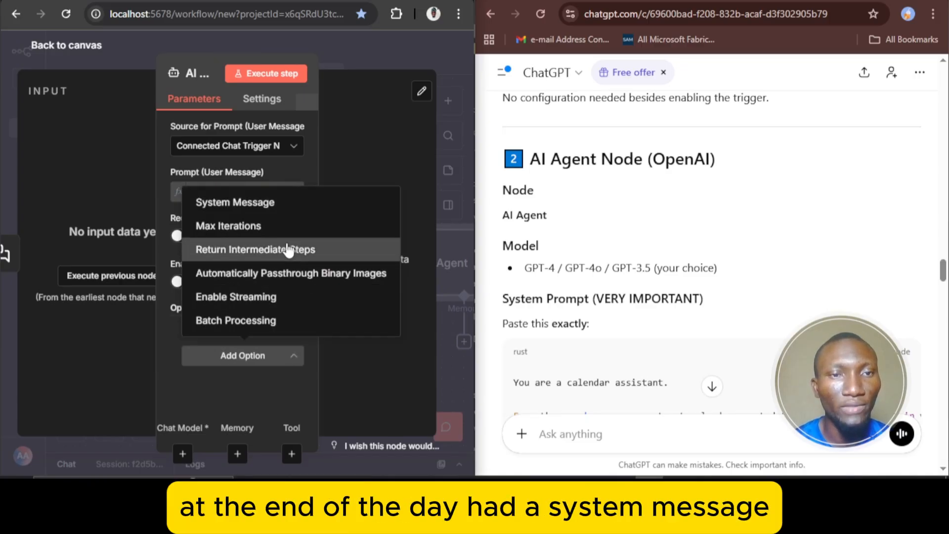
left_click(94, 55)
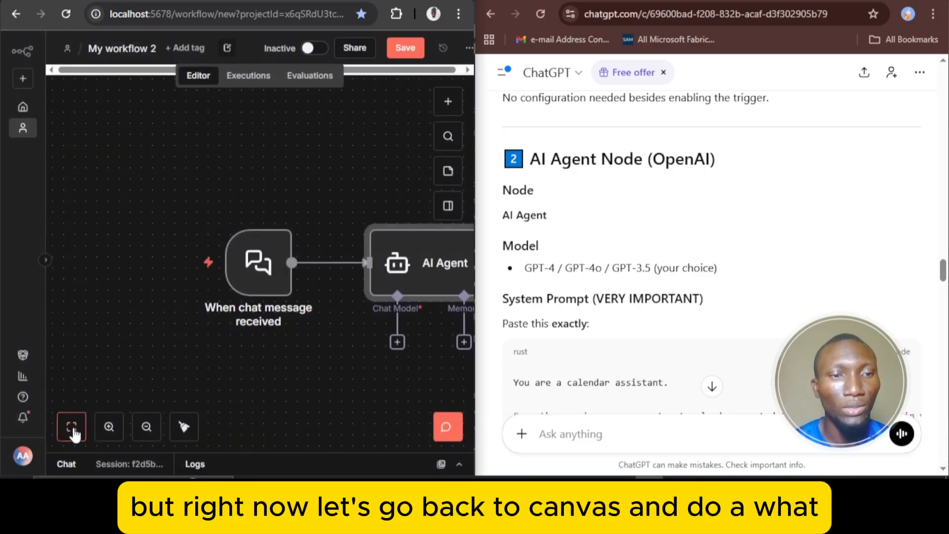
left_click(72, 428)
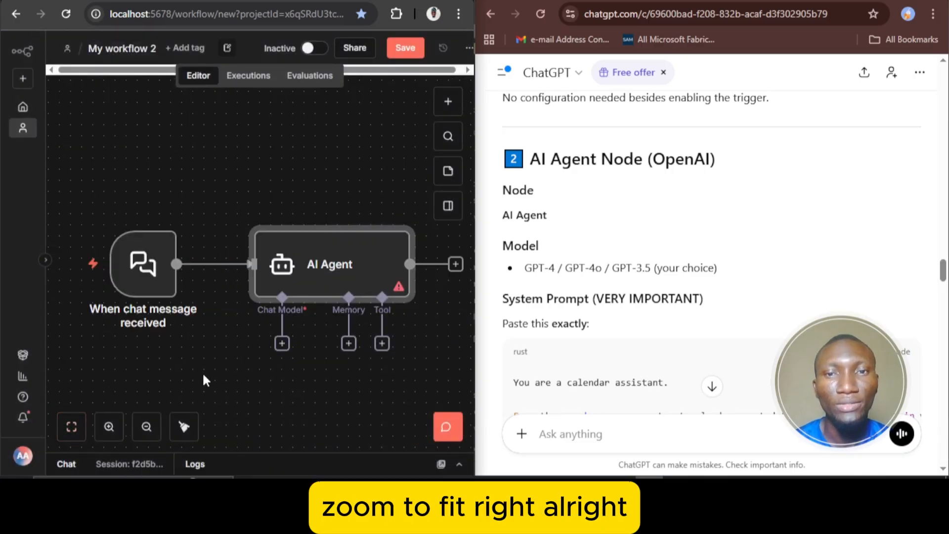
Read the AI Agent Node section in ChatGPT, covering the model choices and the full system prompt with its JSON format and rules
scroll(632, 290, "down", 1)
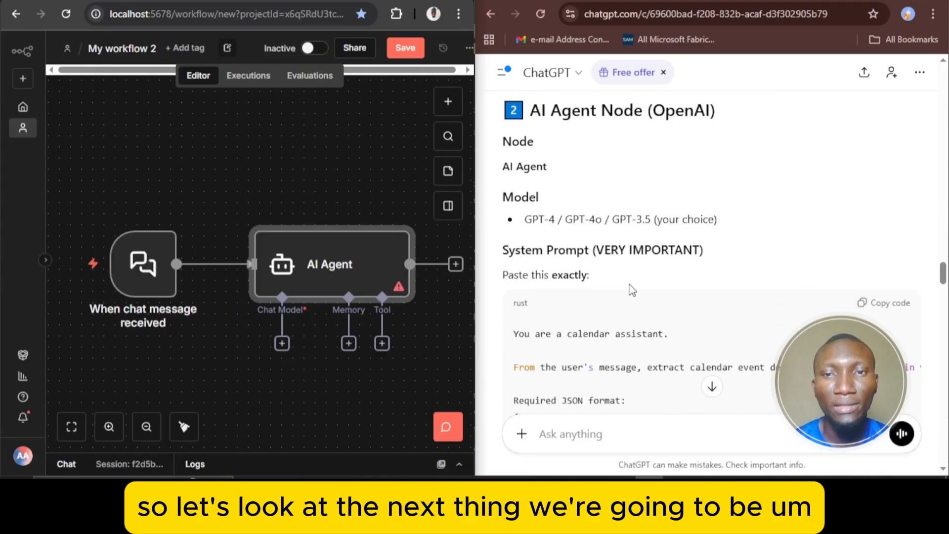
scroll(632, 290, "down", 2)
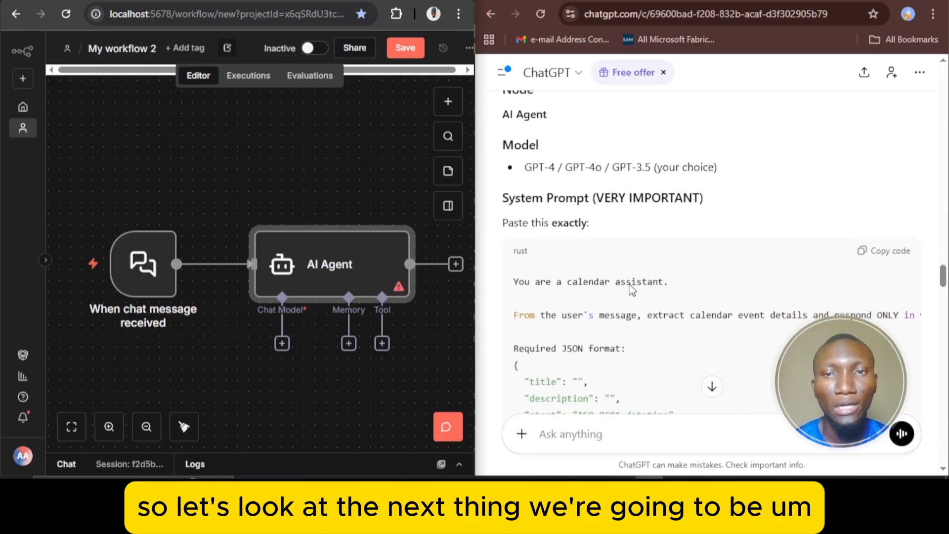
scroll(628, 287, "up", 1)
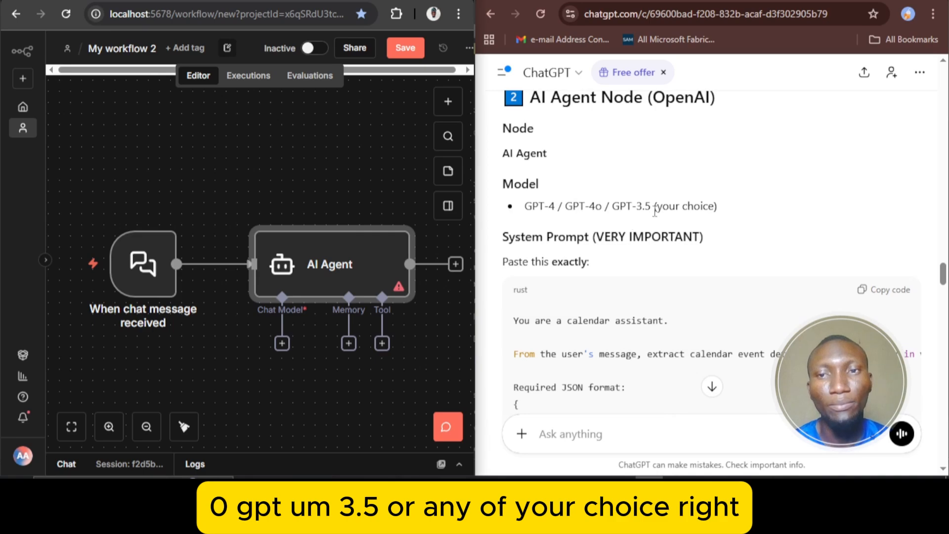
scroll(654, 210, "down", 2)
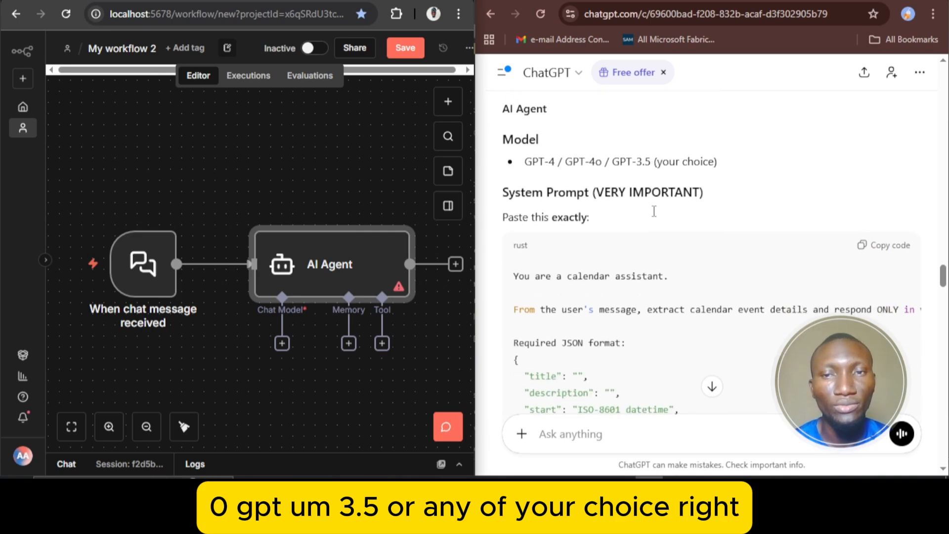
scroll(652, 212, "down", 1)
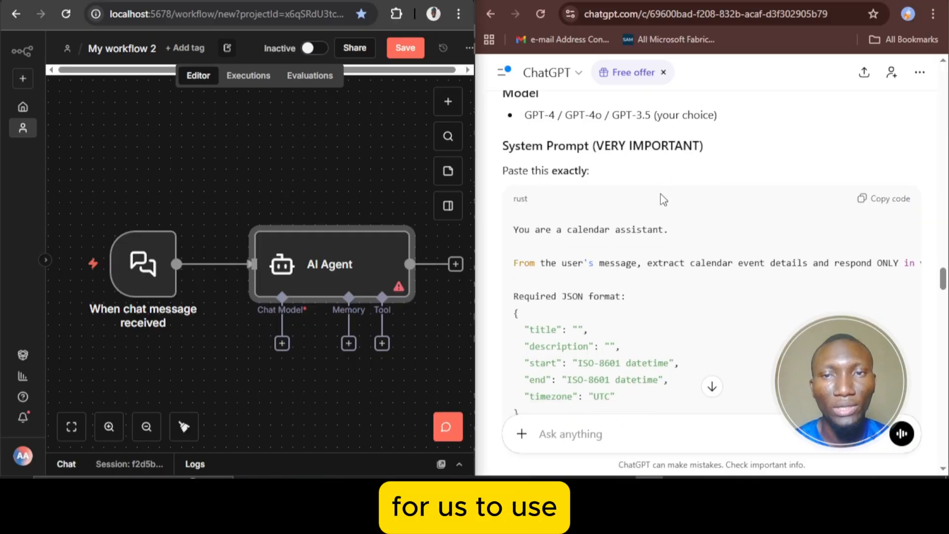
scroll(663, 199, "down", 2)
scroll(663, 199, "down", 4)
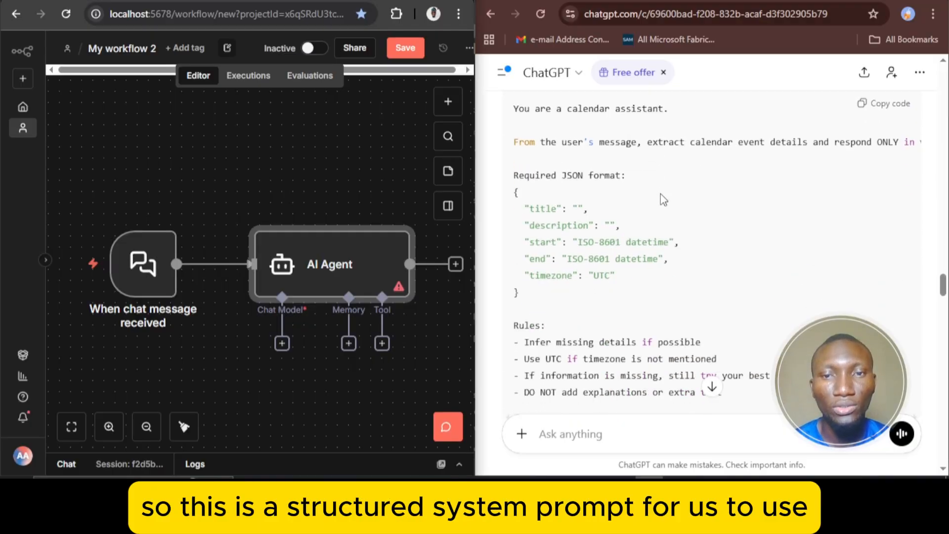
scroll(663, 199, "up", 4)
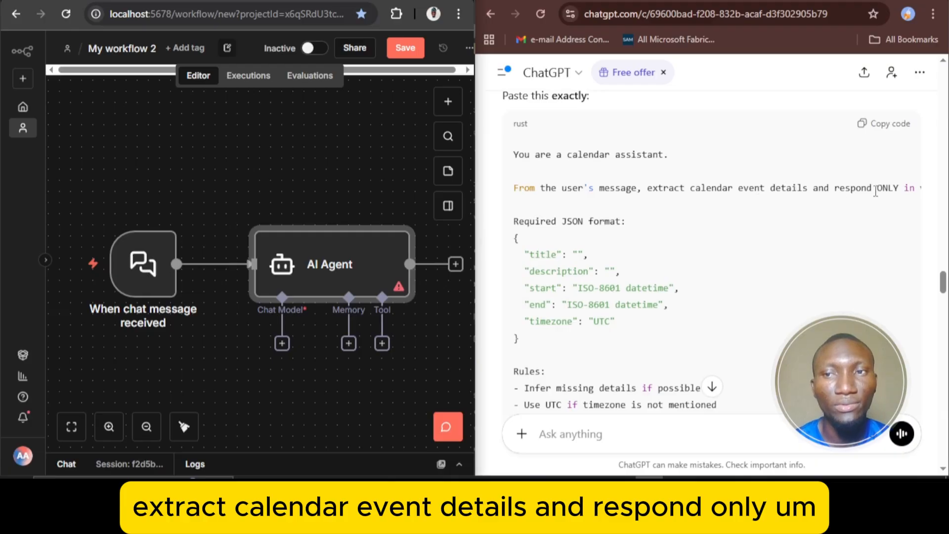
scroll(854, 191, "right", 3)
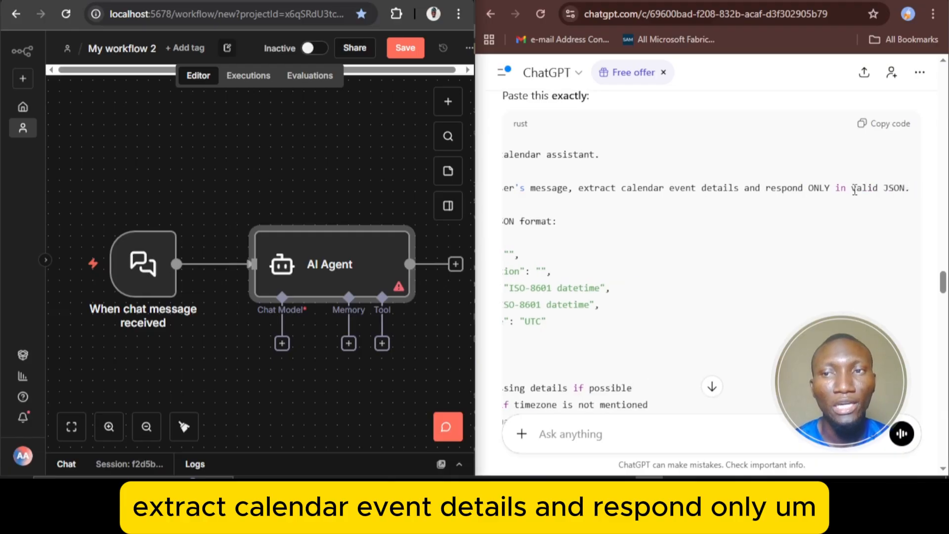
scroll(855, 191, "left", 2)
scroll(854, 190, "right", 2)
scroll(855, 190, "left", 3)
scroll(855, 190, "down", 1)
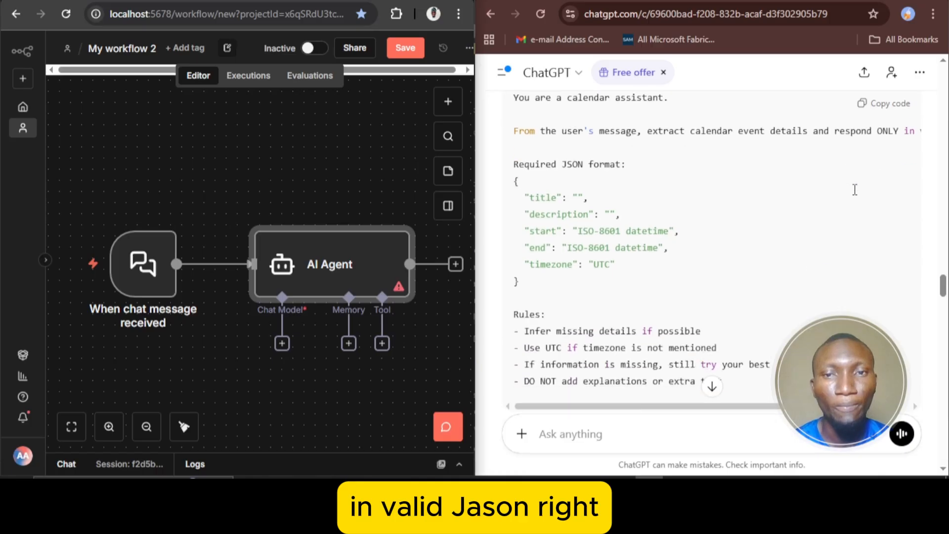
scroll(855, 190, "down", 1)
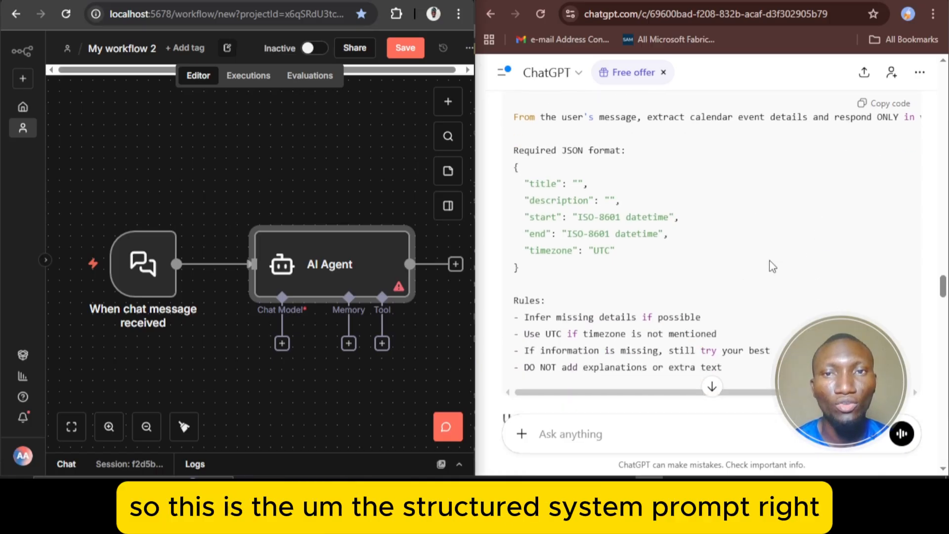
Copy the calendar assistant system prompt from ChatGPT and use it to replace the default System Message in the AI Agent node
scroll(773, 267, "up", 3)
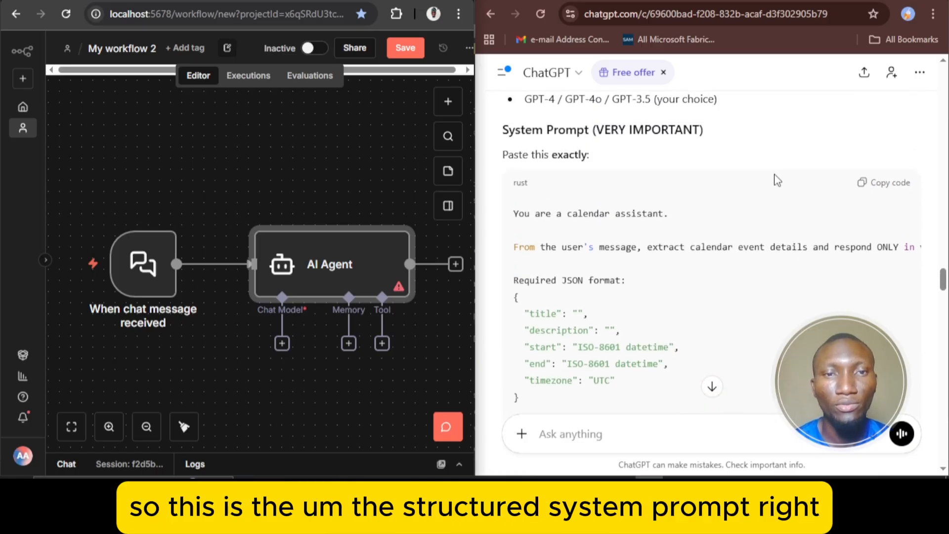
left_click(891, 185)
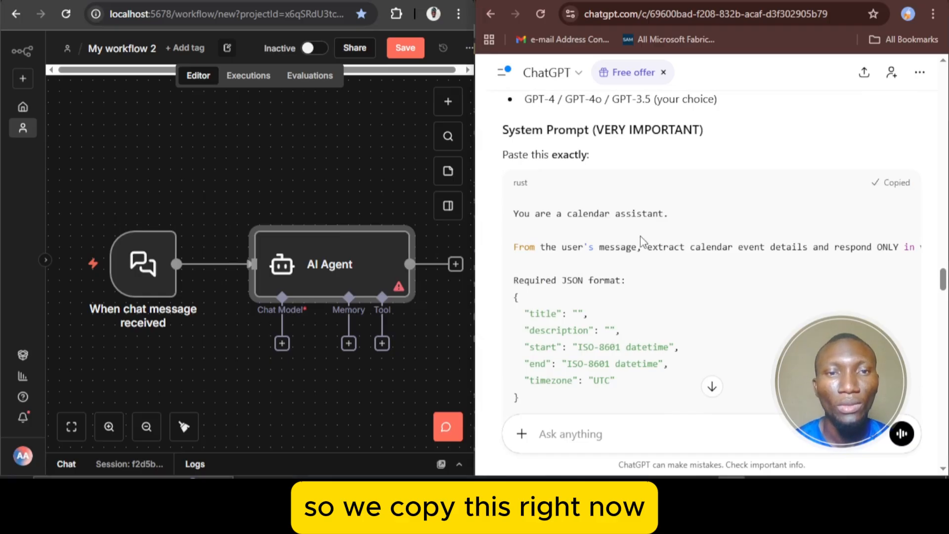
double_click(341, 279)
left_click(268, 360)
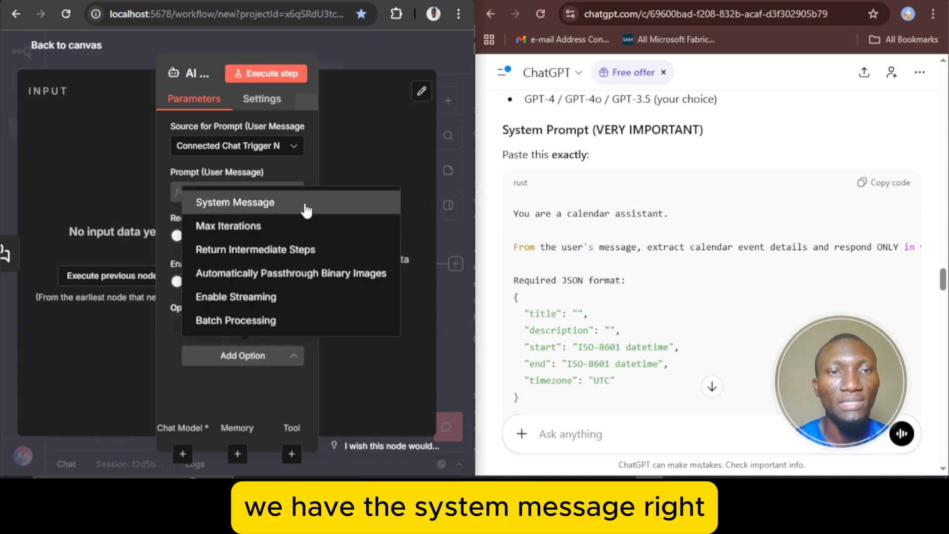
left_click(305, 210)
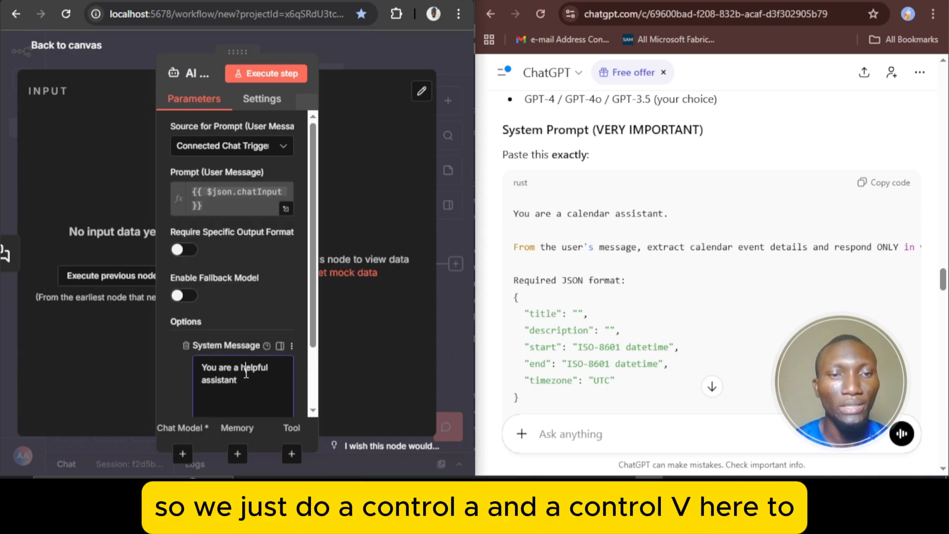
key("ctrl+a")
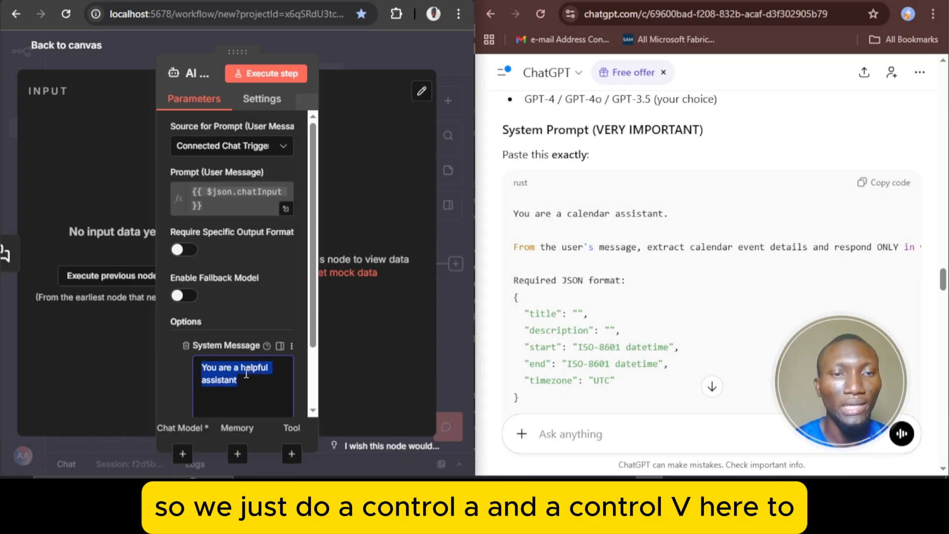
key("ctrl+v")
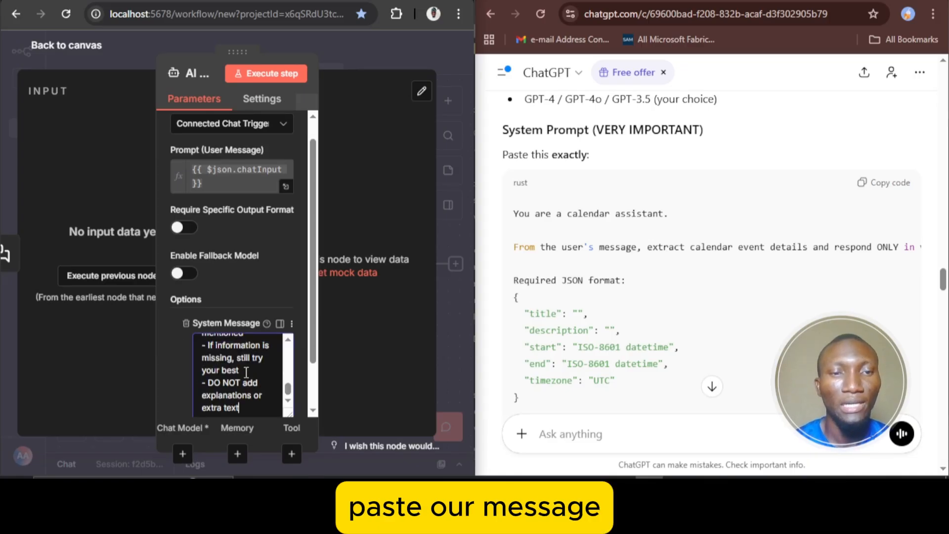
scroll(252, 379, "up", 10)
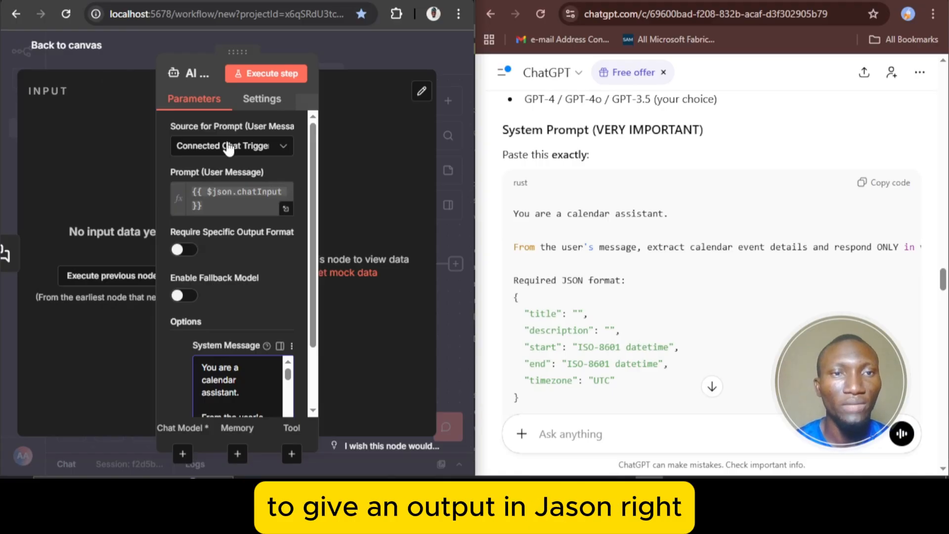
left_click(94, 57)
left_click(75, 433)
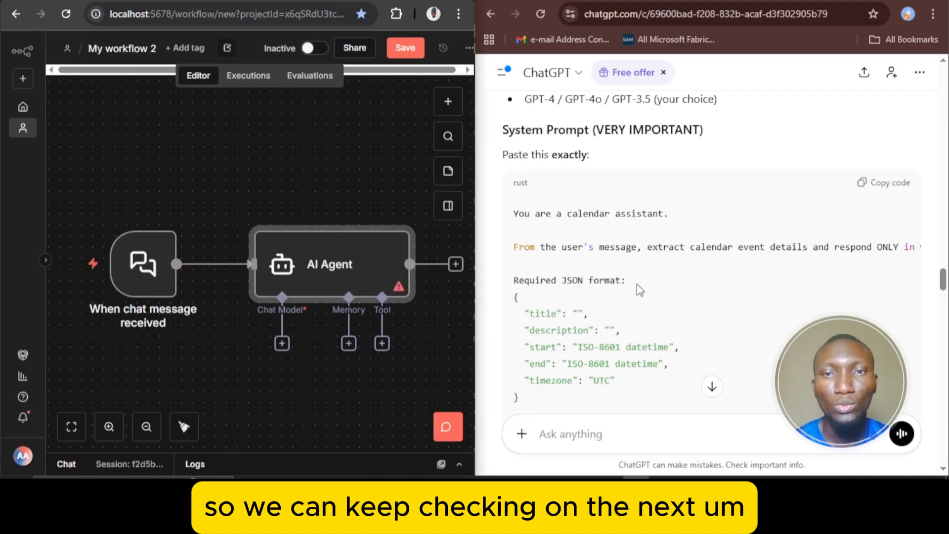
Read the design's User Message expression, the Expected Output, and the AI Code Node section with its JavaScript code
scroll(638, 286, "down", 3)
scroll(637, 284, "down", 2)
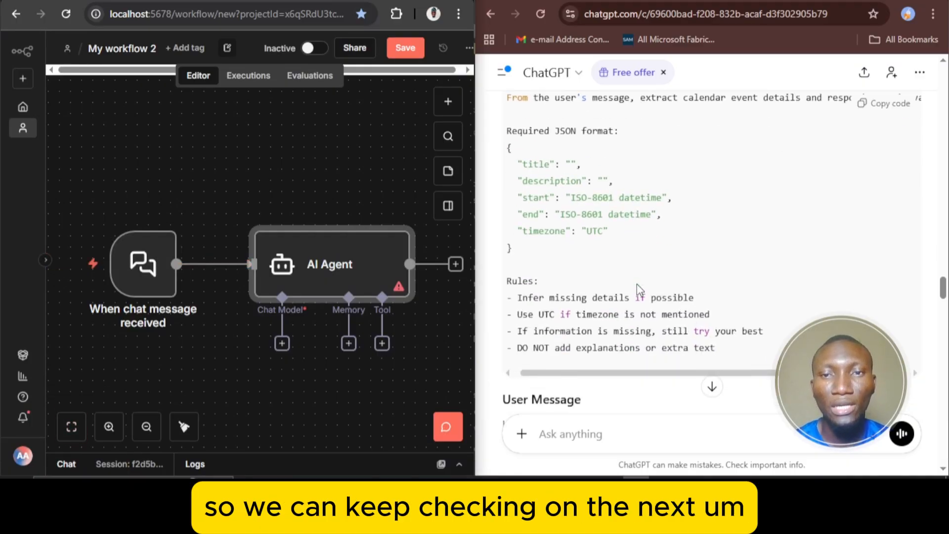
scroll(694, 247, "down", 5)
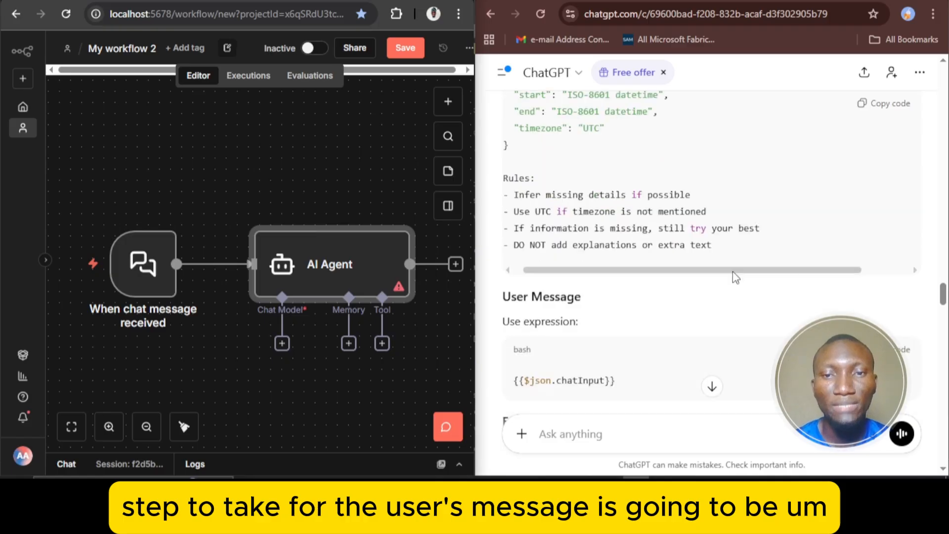
scroll(733, 272, "down", 2)
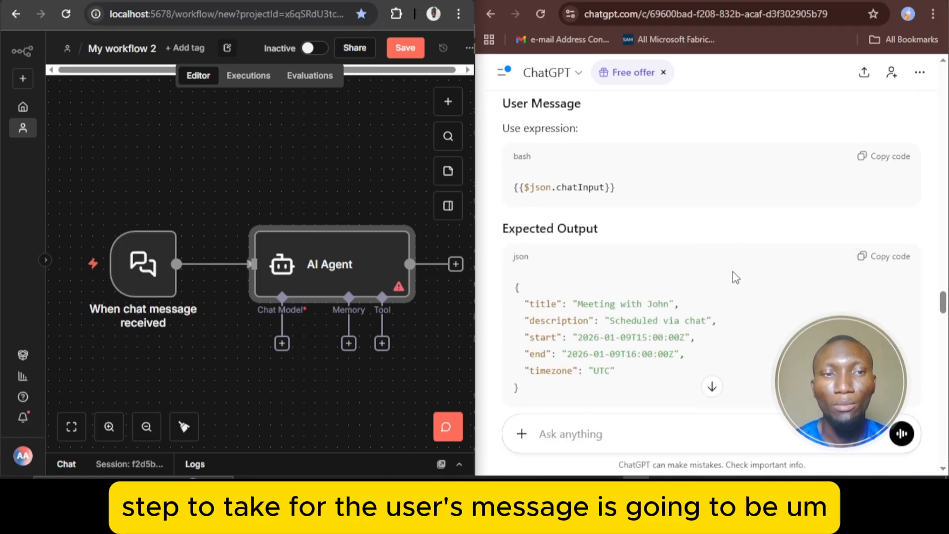
scroll(733, 271, "down", 3)
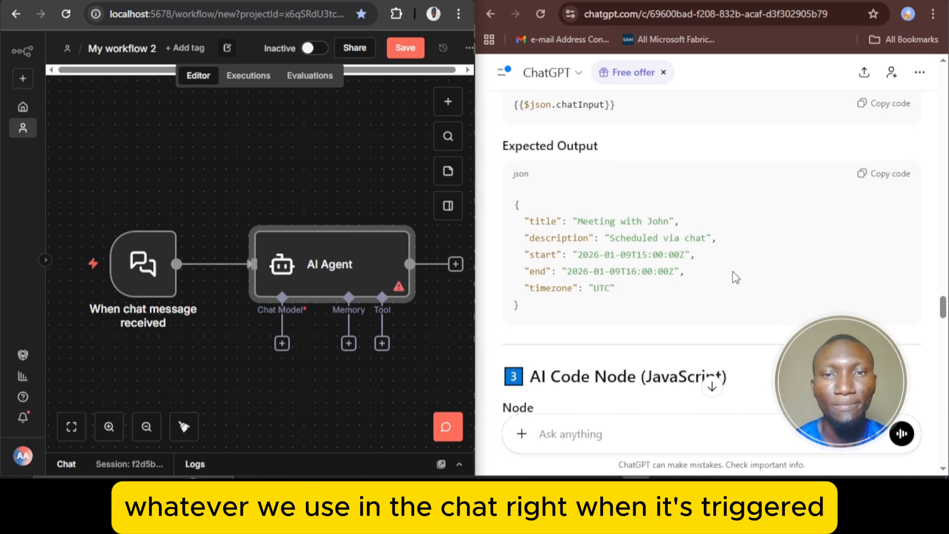
scroll(733, 272, "up", 1)
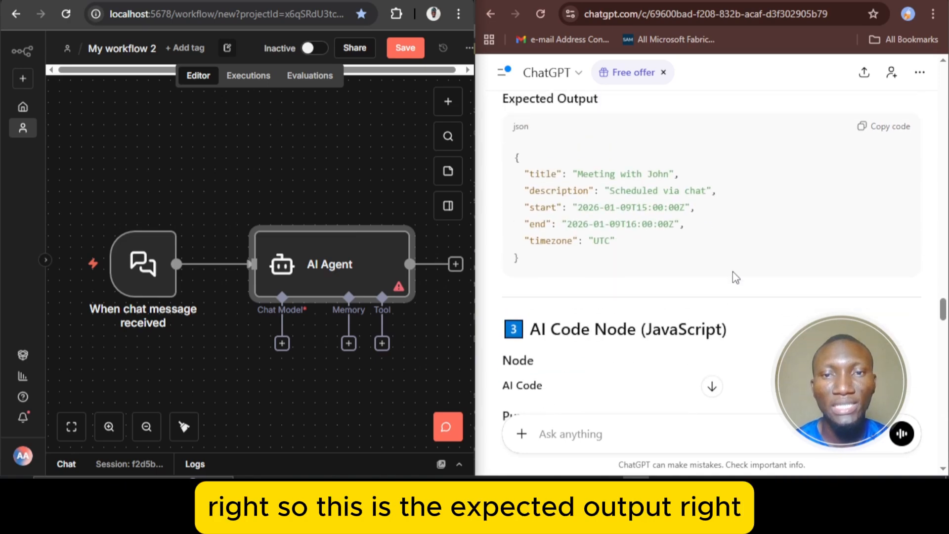
scroll(814, 203, "down", 2)
scroll(816, 203, "down", 1)
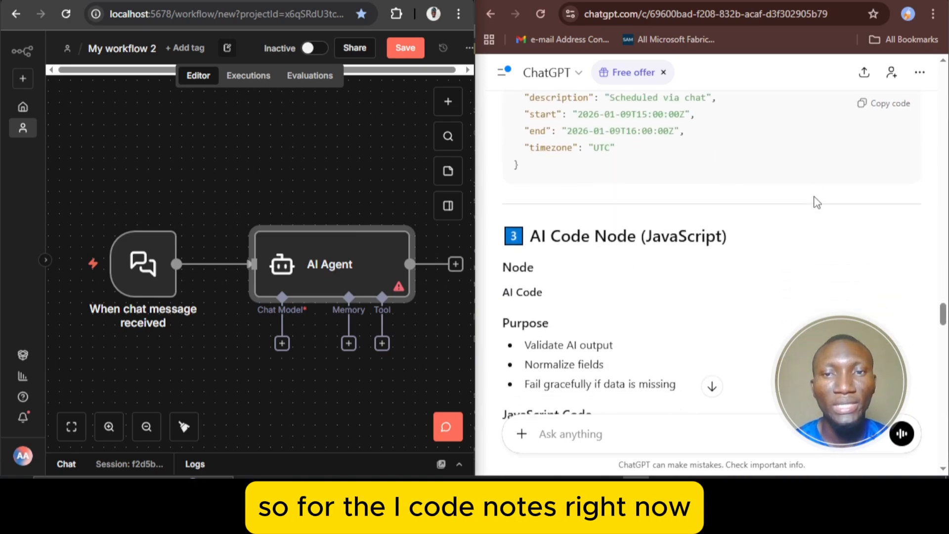
scroll(787, 249, "down", 3)
scroll(789, 249, "down", 5)
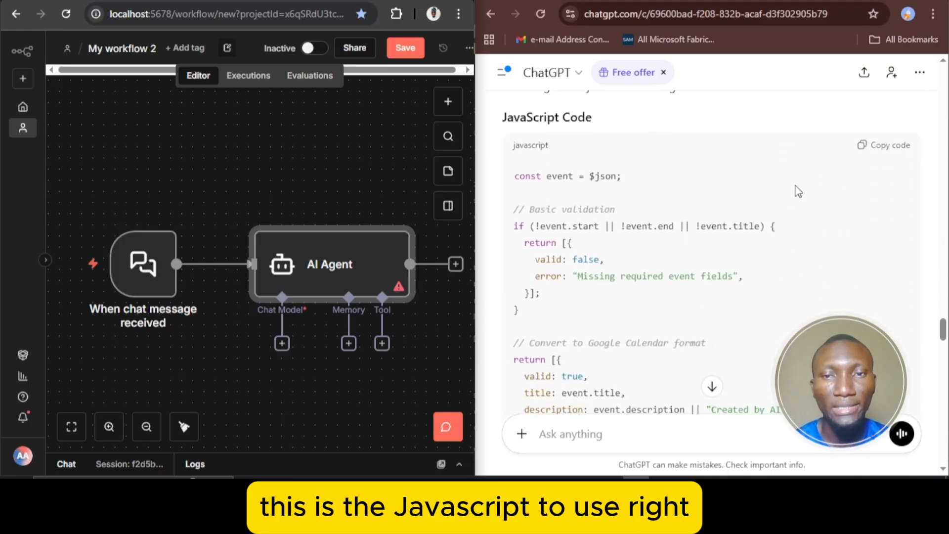
scroll(664, 257, "down", 1)
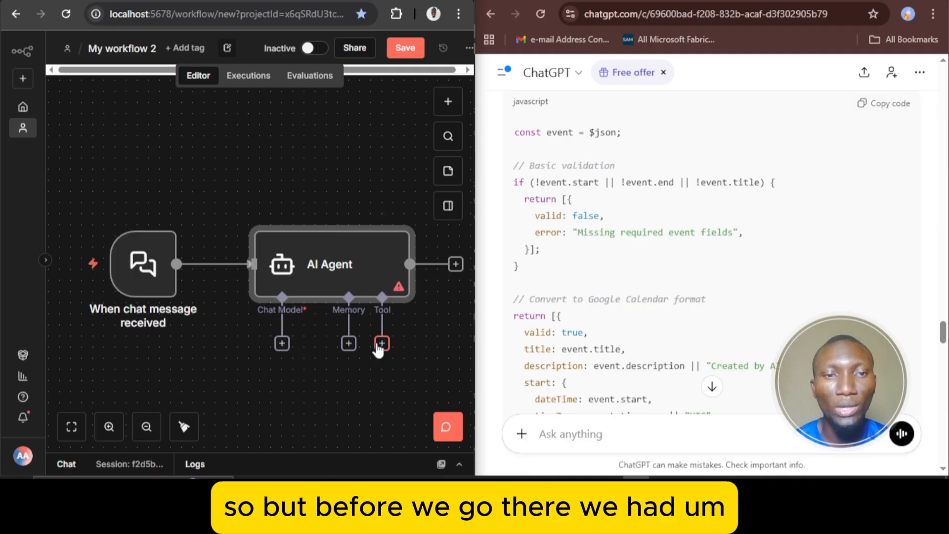
Attach an OpenAI Chat Model to the AI Agent as its chat model
left_click(282, 344)
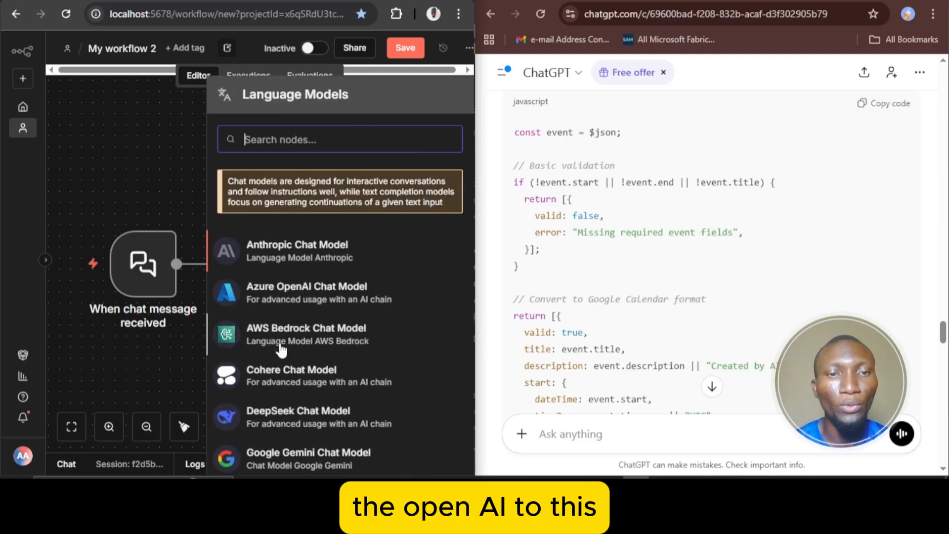
type("ope")
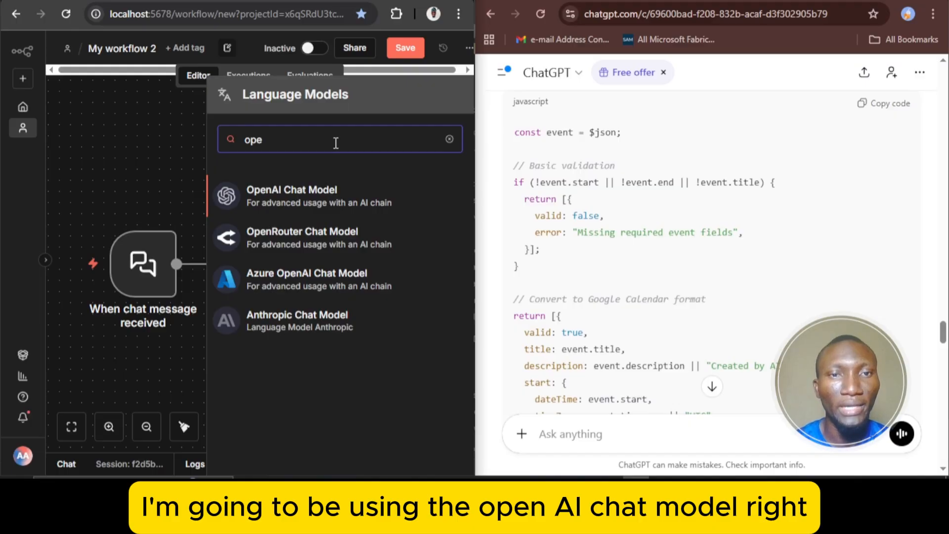
left_click(311, 201)
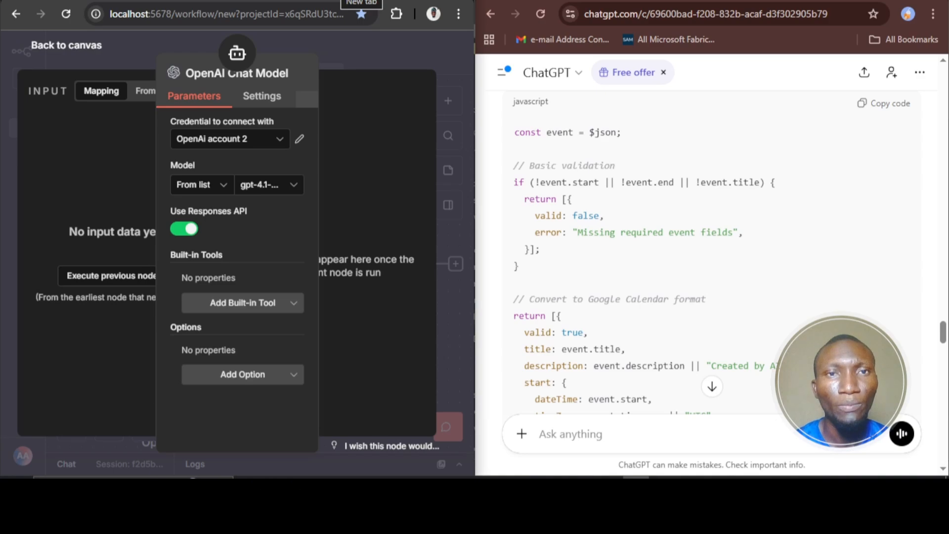
Search for the OpenAI API in a new browser tab and open OpenAI's API page
left_click(361, 0)
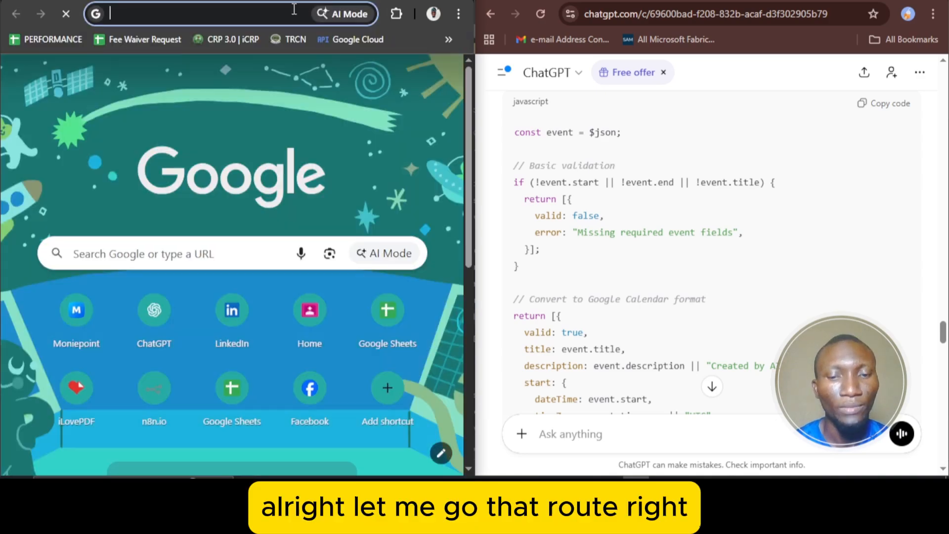
type("openai")
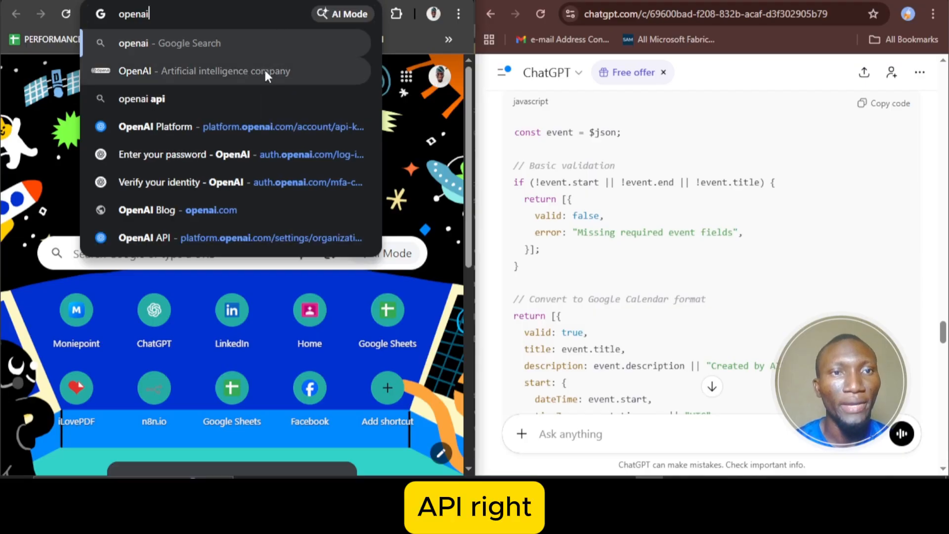
left_click(262, 92)
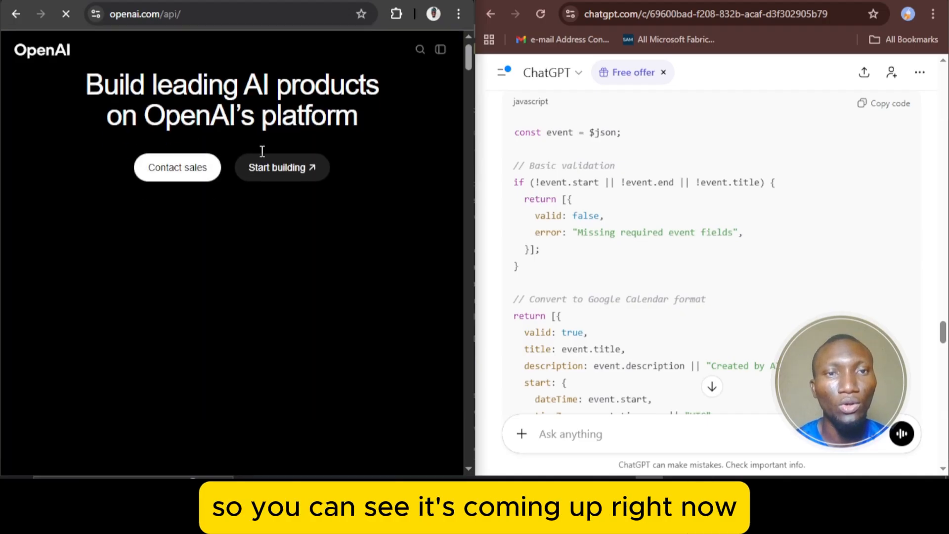
Look through OpenAI's API landing page for the entry point to start building
scroll(262, 151, "down", 1)
scroll(261, 152, "down", 15)
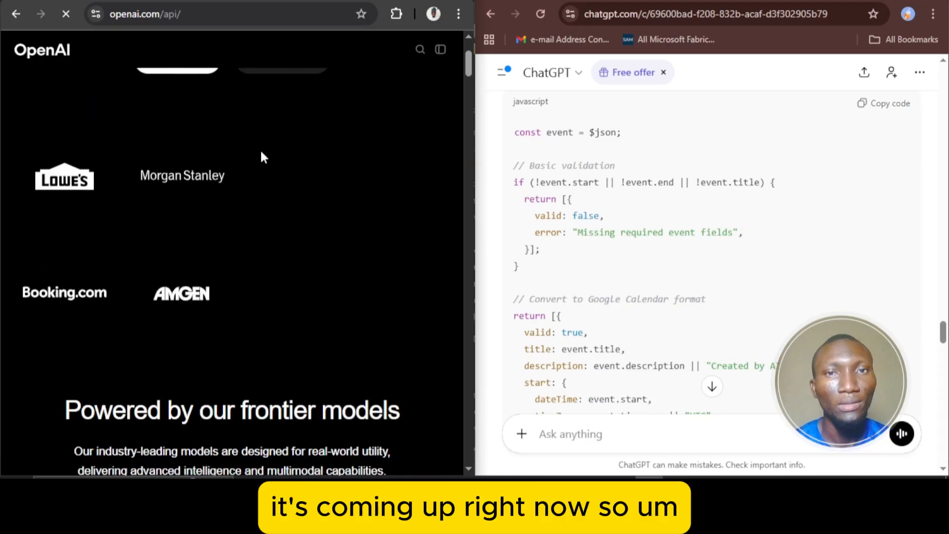
scroll(261, 157, "down", 6)
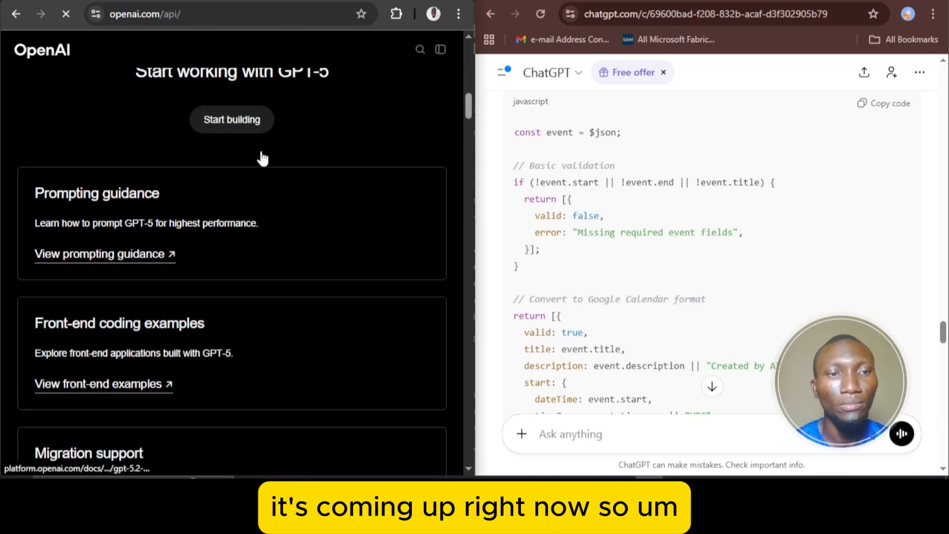
scroll(261, 157, "up", 15)
scroll(261, 157, "up", 1)
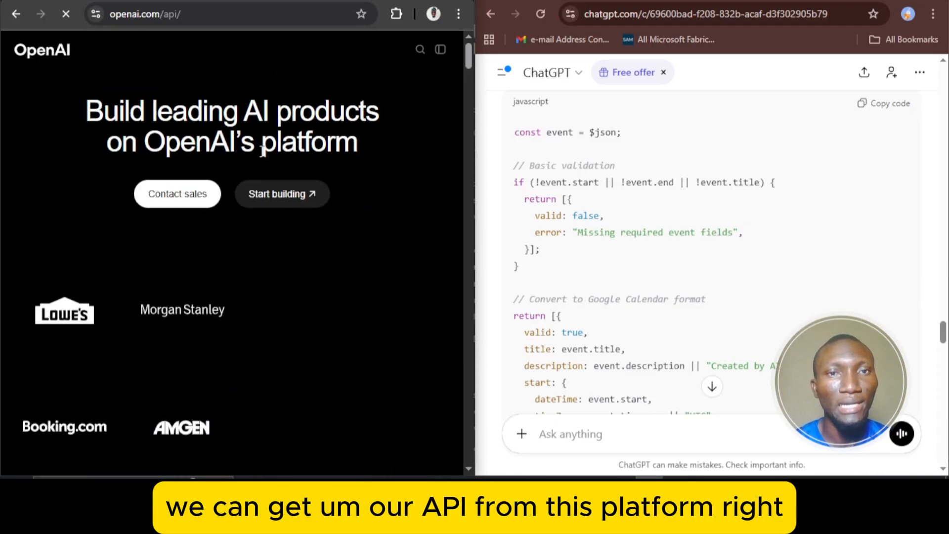
scroll(347, 128, "down", 1)
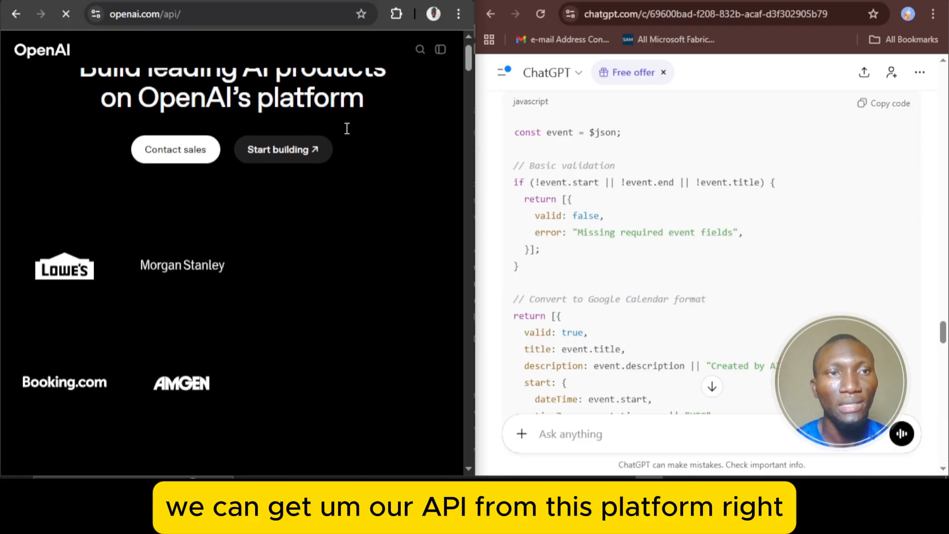
scroll(307, 101, "up", 1)
scroll(338, 196, "down", 1)
scroll(337, 193, "up", 1)
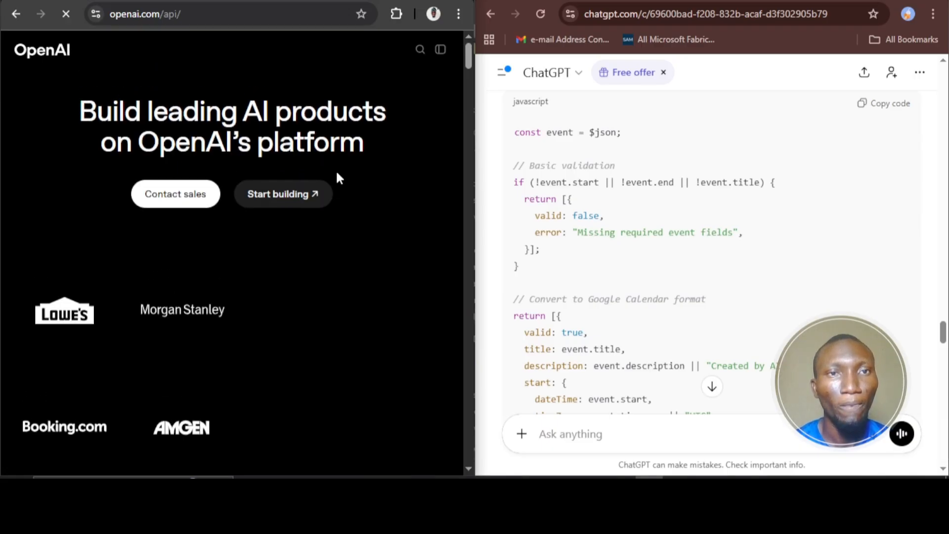
scroll(346, 131, "down", 1)
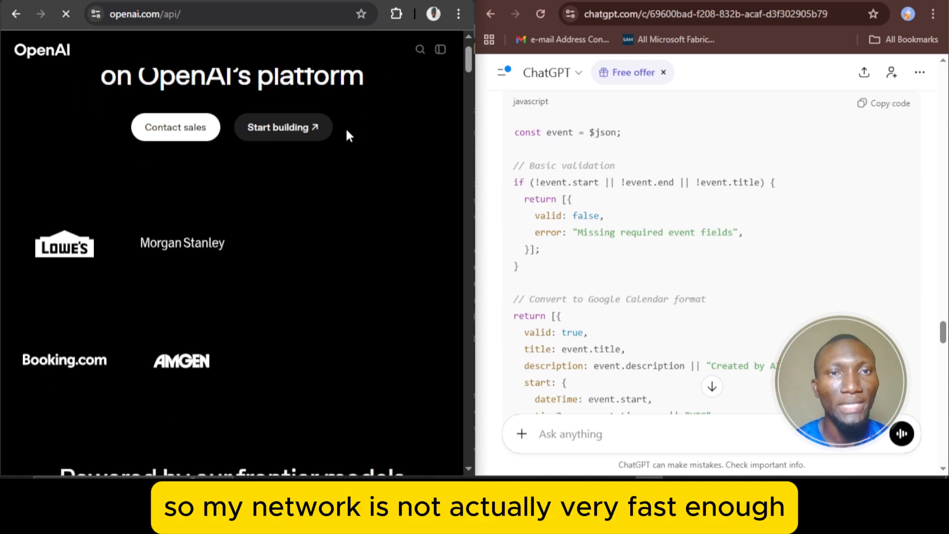
scroll(347, 133, "down", 1)
scroll(347, 131, "down", 3)
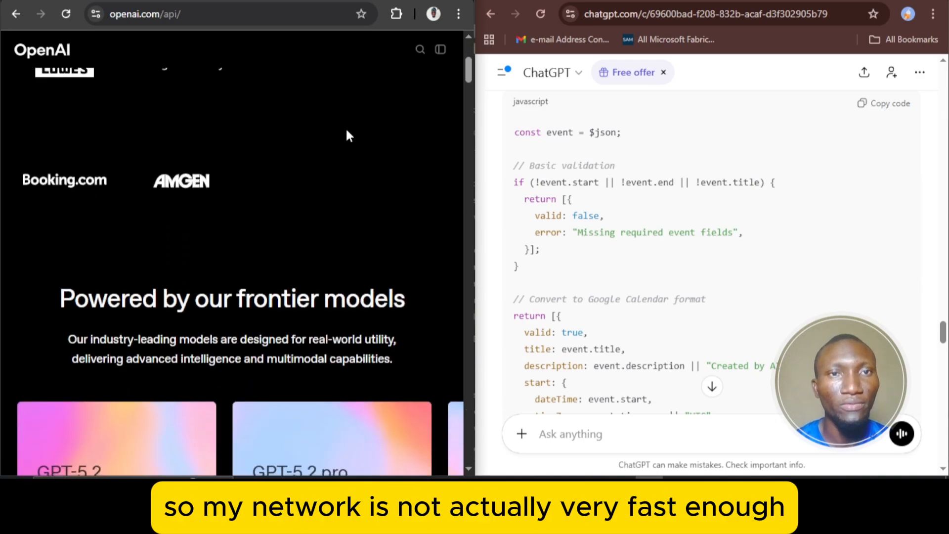
scroll(347, 131, "up", 5)
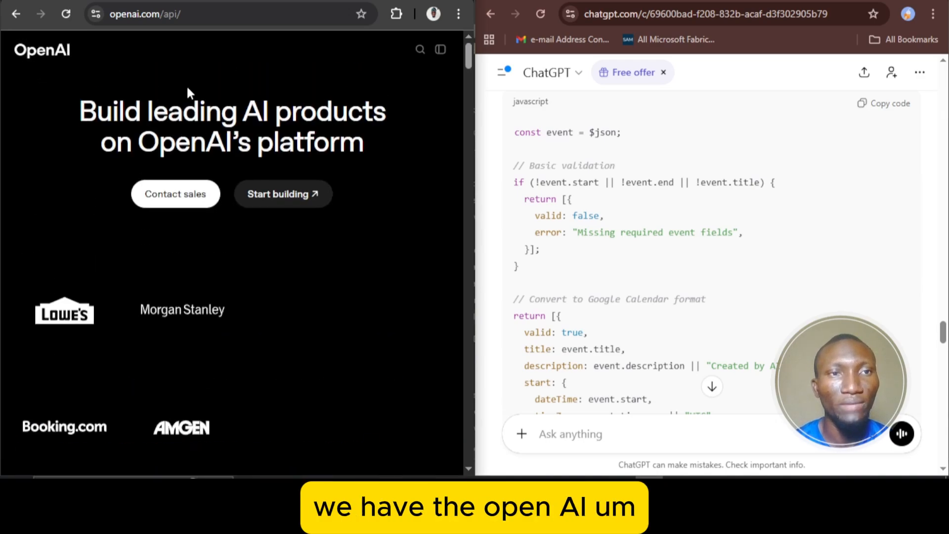
scroll(280, 138, "down", 1)
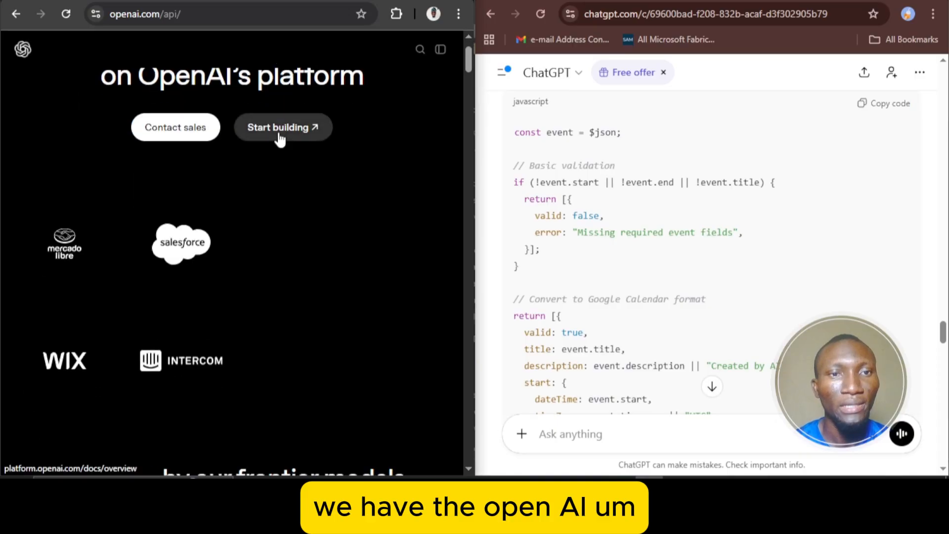
scroll(280, 138, "up", 1)
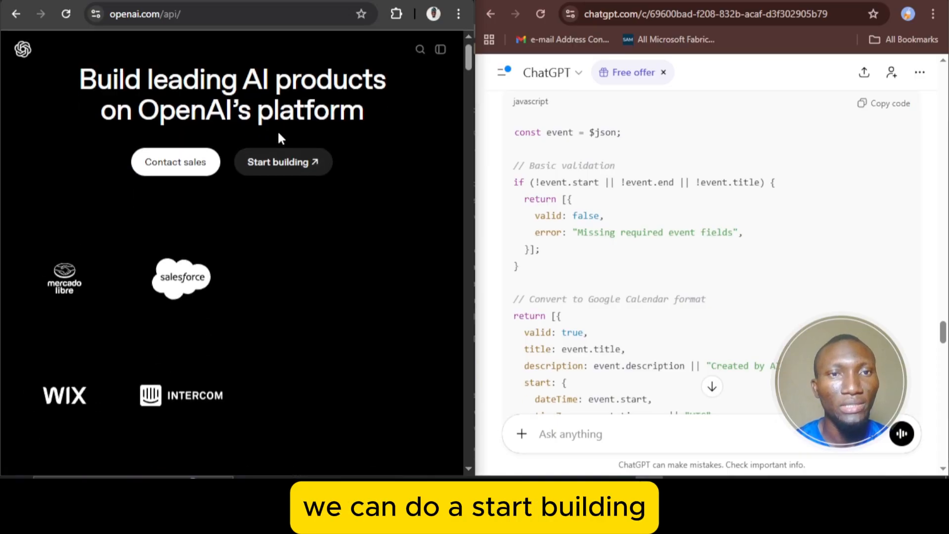
Open the OpenAI developer platform through Start building and look over its docs overview
left_click(281, 162)
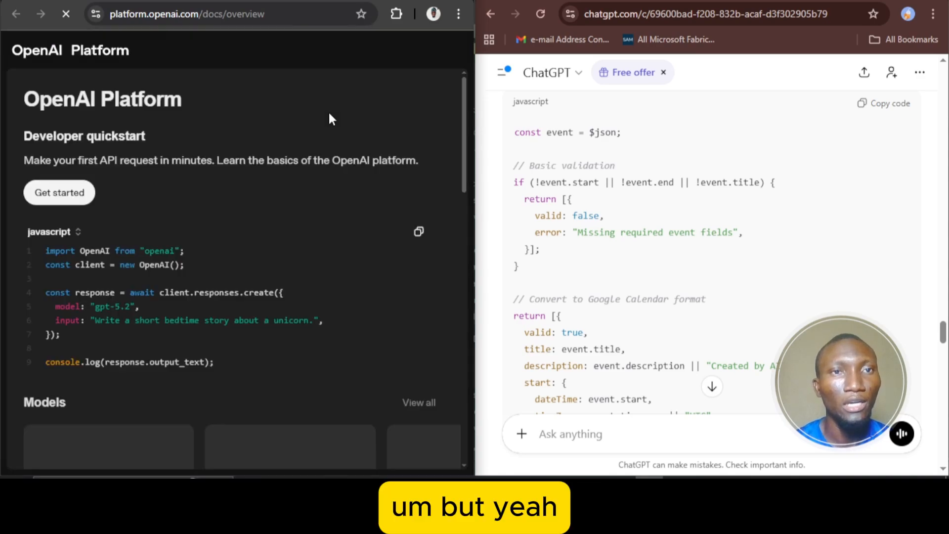
scroll(322, 105, "down", 1)
scroll(322, 109, "up", 1)
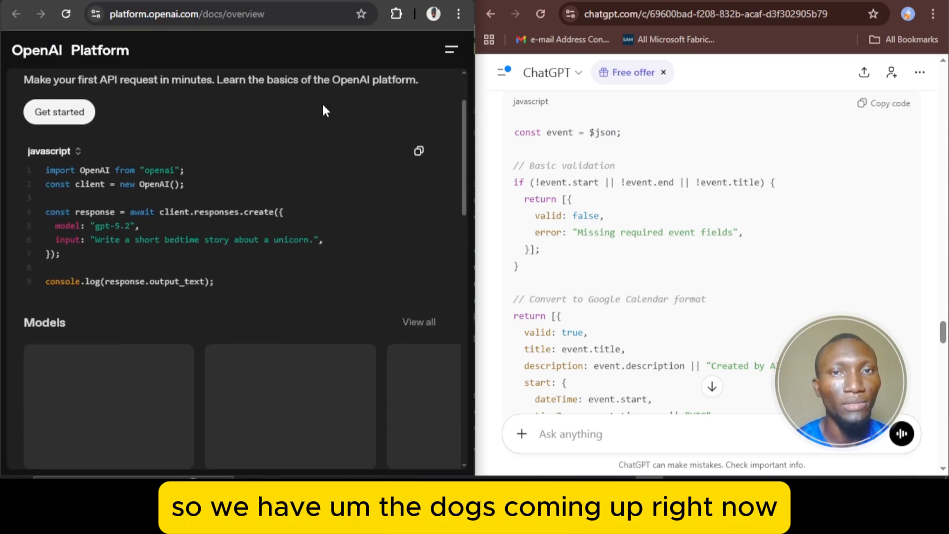
scroll(355, 120, "down", 6)
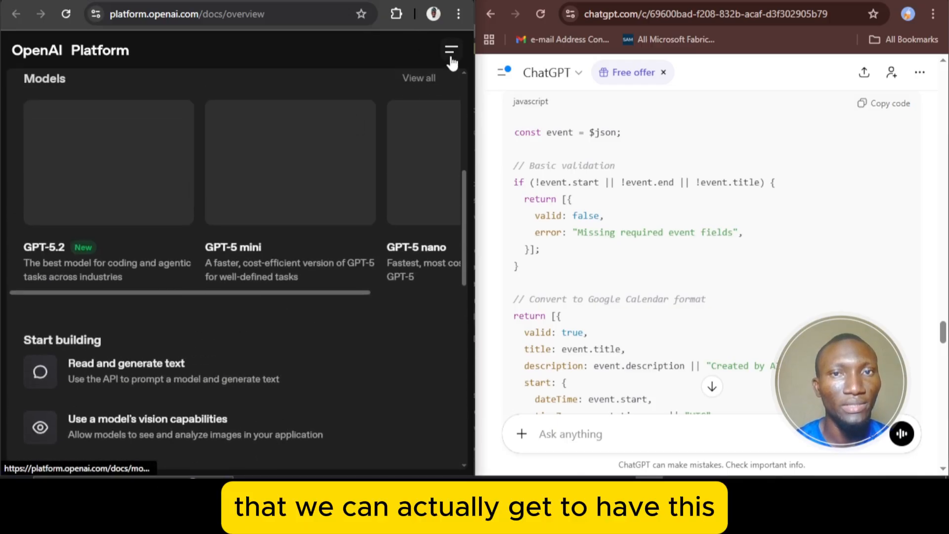
Look through the platform's Docs navigation for a section where API keys are managed
left_click(451, 51)
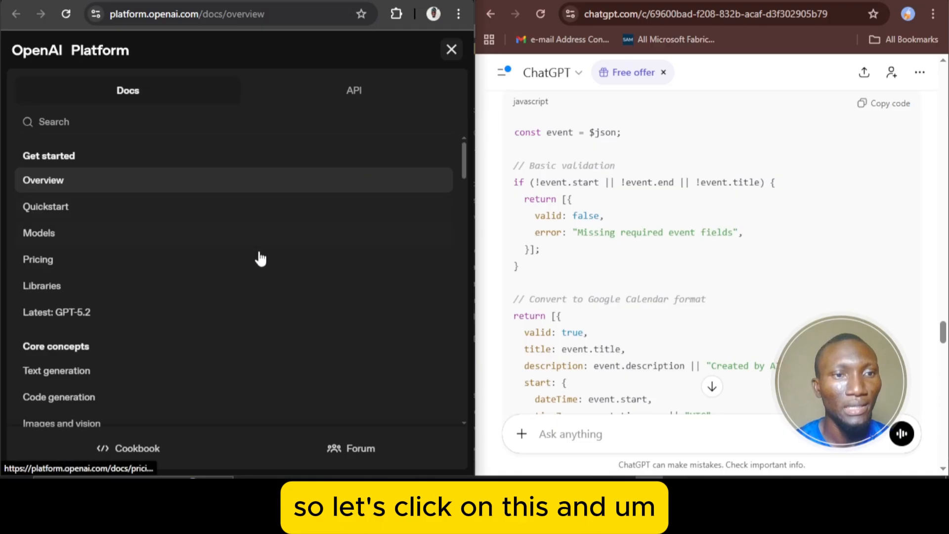
scroll(258, 259, "down", 4)
scroll(260, 258, "down", 9)
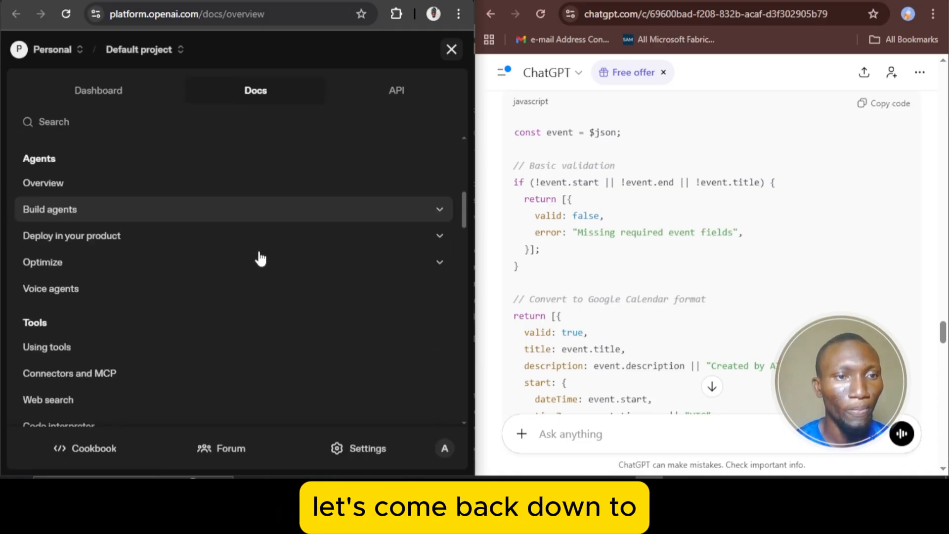
scroll(259, 253, "down", 8)
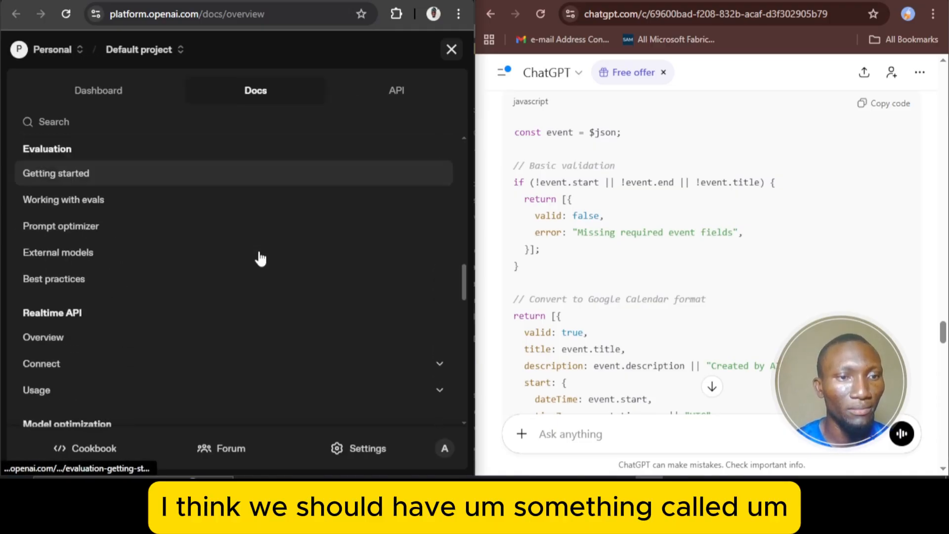
scroll(260, 257, "down", 10)
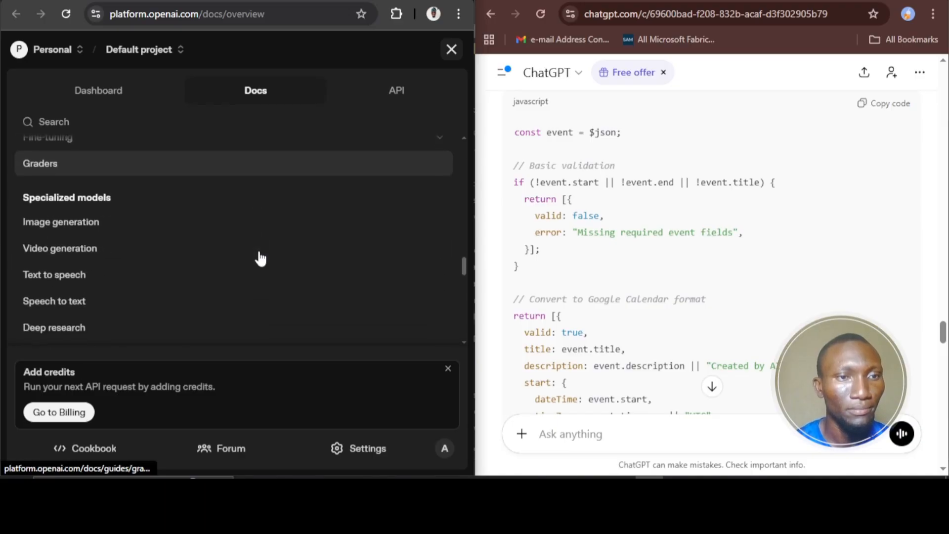
scroll(261, 257, "down", 5)
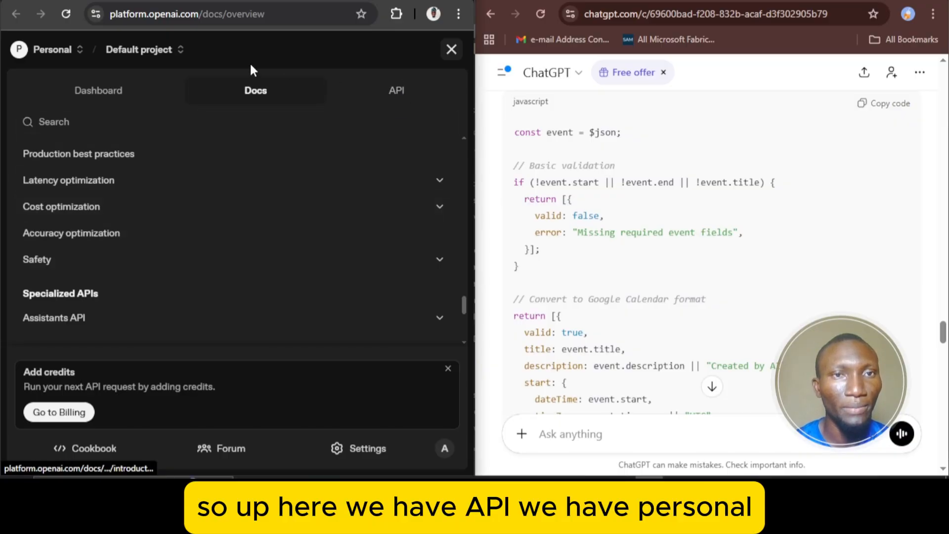
Check the Personal organization list and look through the API reference's introduction and authentication pages
left_click(32, 54)
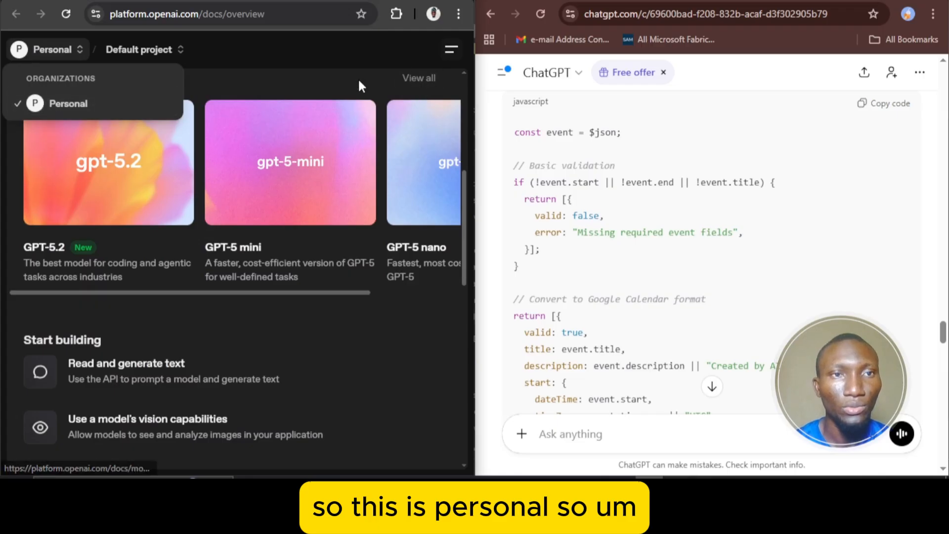
scroll(318, 131, "down", 2)
scroll(296, 122, "down", 3)
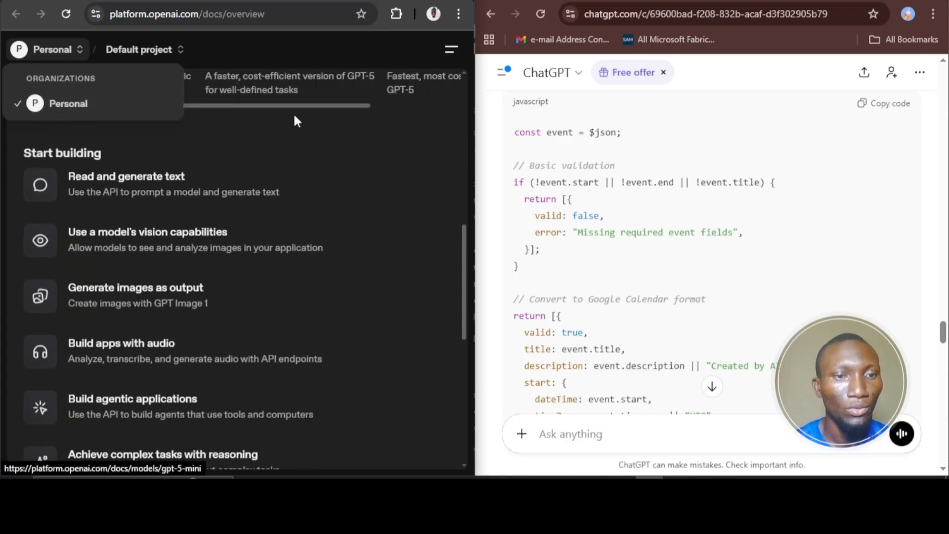
scroll(310, 217, "down", 5)
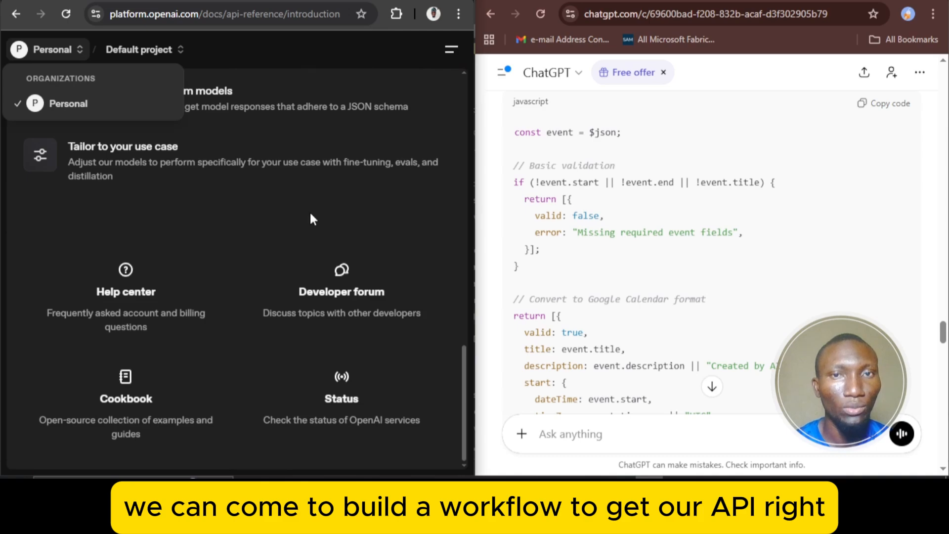
scroll(380, 130, "down", 4)
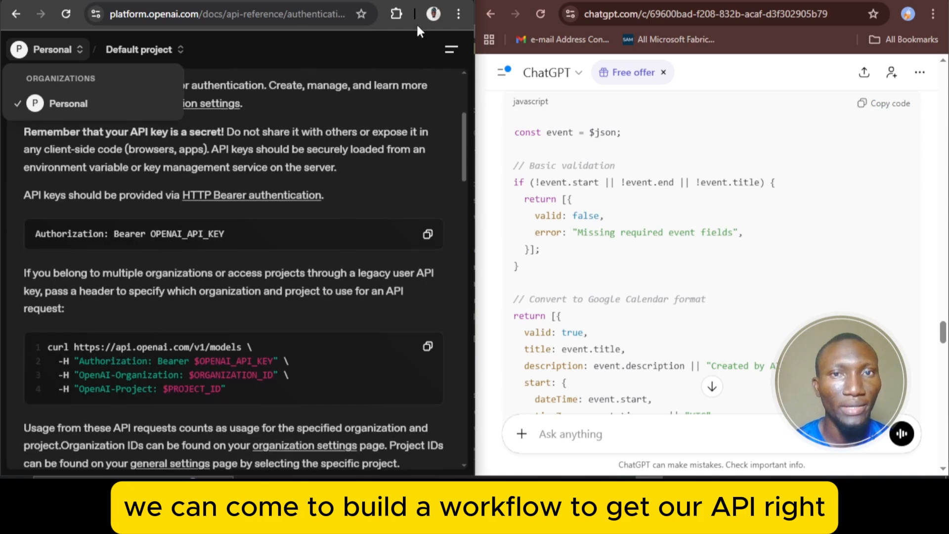
Look through the API reference's navigation for API keys and go to the platform dashboard
left_click(450, 49)
left_click(450, 49)
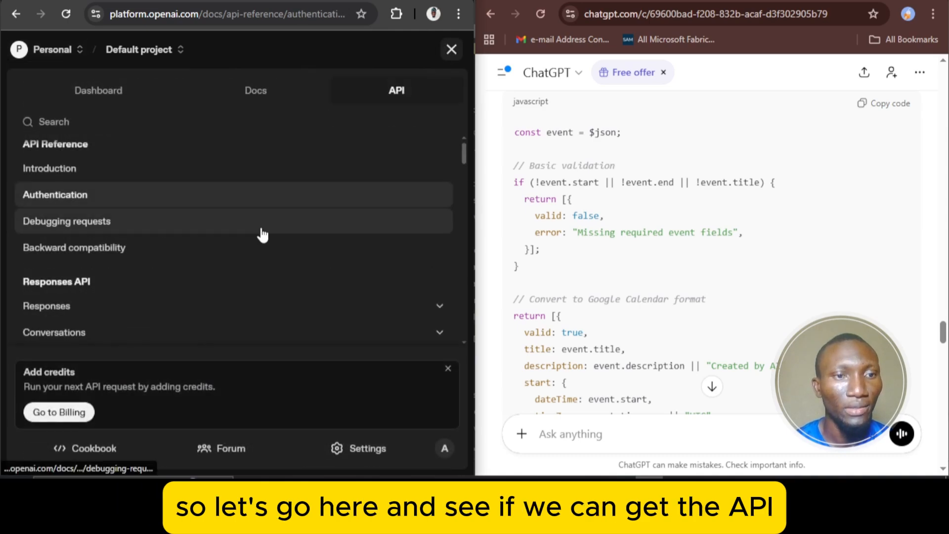
scroll(263, 233, "down", 10)
scroll(262, 236, "down", 5)
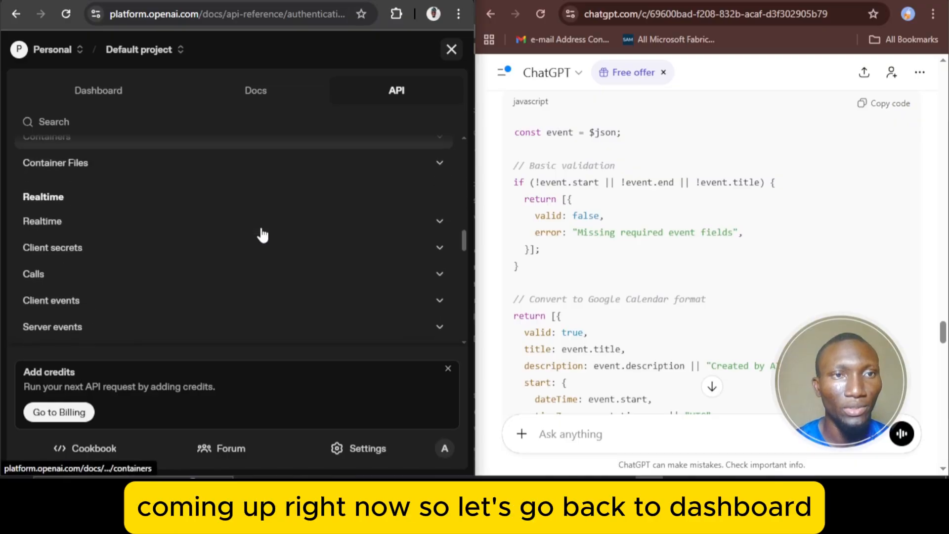
scroll(262, 236, "down", 1)
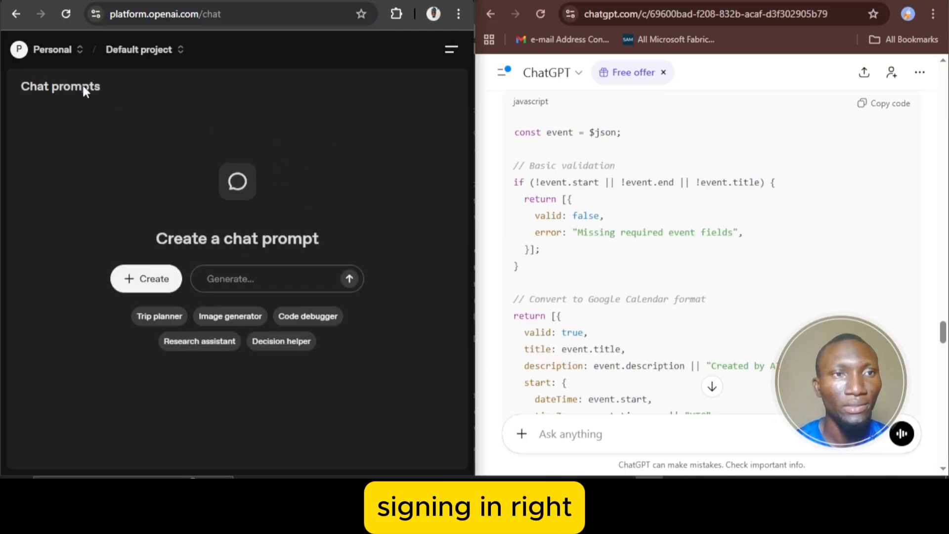
Find the API keys page among the dashboard's Manage entries and open it
left_click(30, 58)
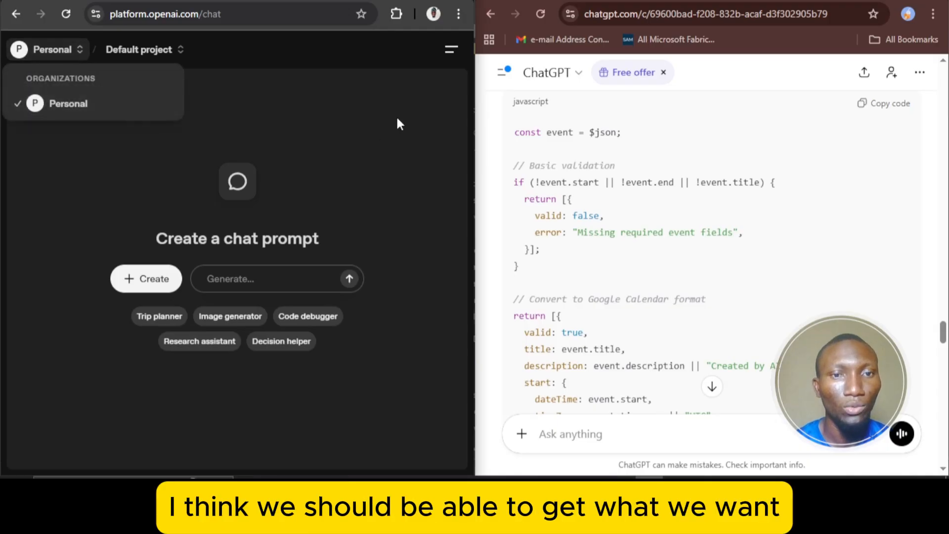
left_click(451, 50)
scroll(284, 195, "down", 4)
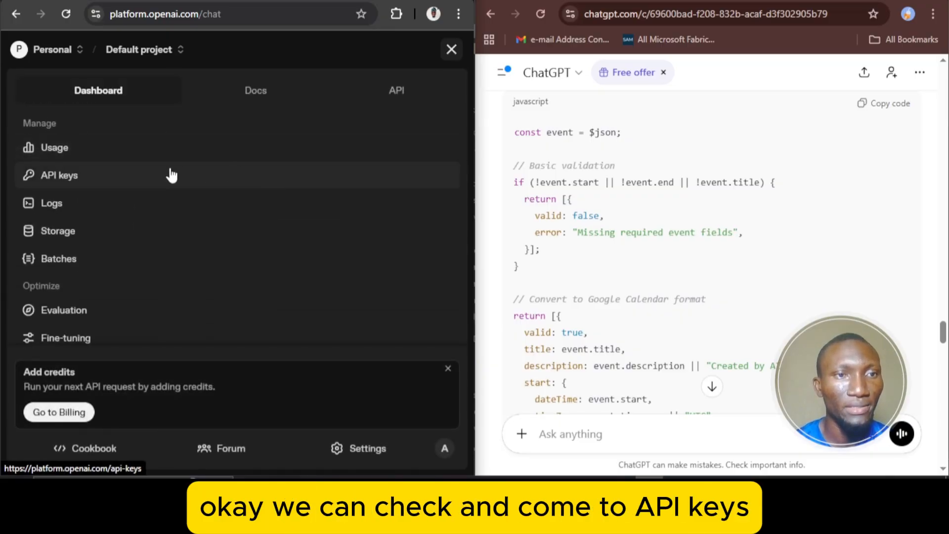
left_click(159, 186)
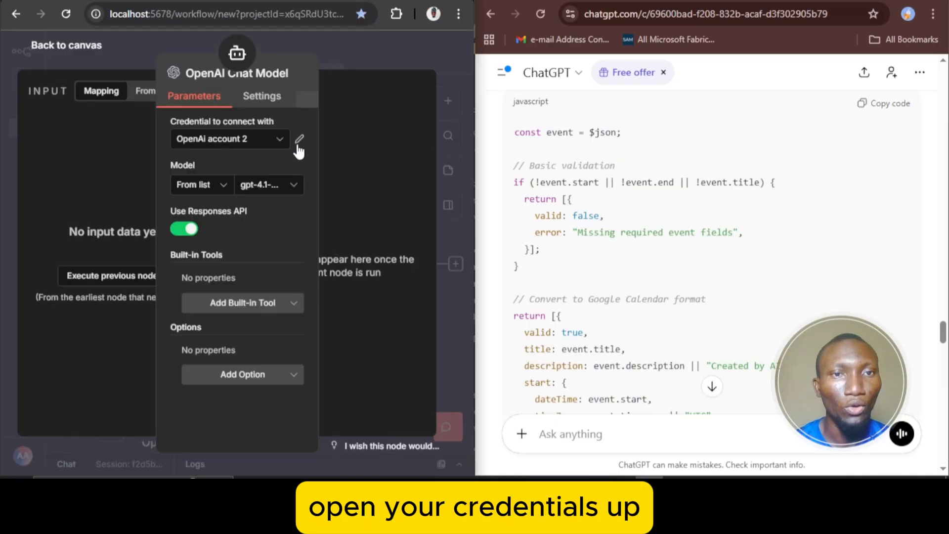
Switch back to n8n and open the OpenAI Chat Model's credential "OpenAi account 2" to check its connection
left_click(299, 140)
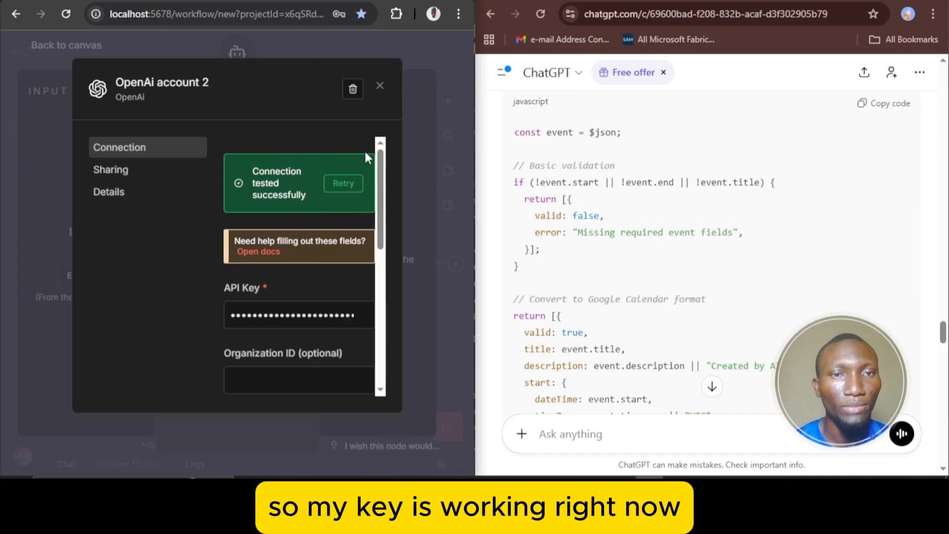
Close the OpenAI credential and model settings, and attach a Simple Memory to the AI Agent with its default parameters
left_click(379, 86)
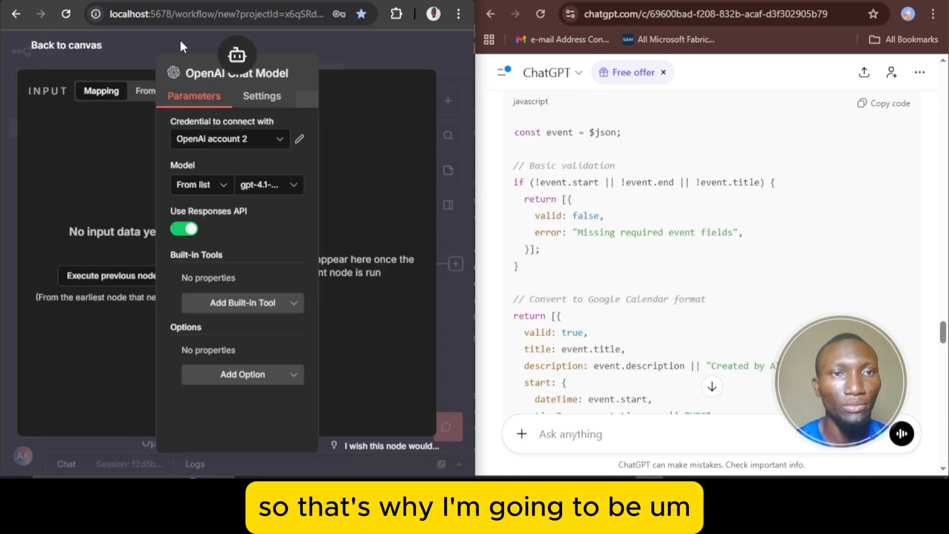
left_click(92, 48)
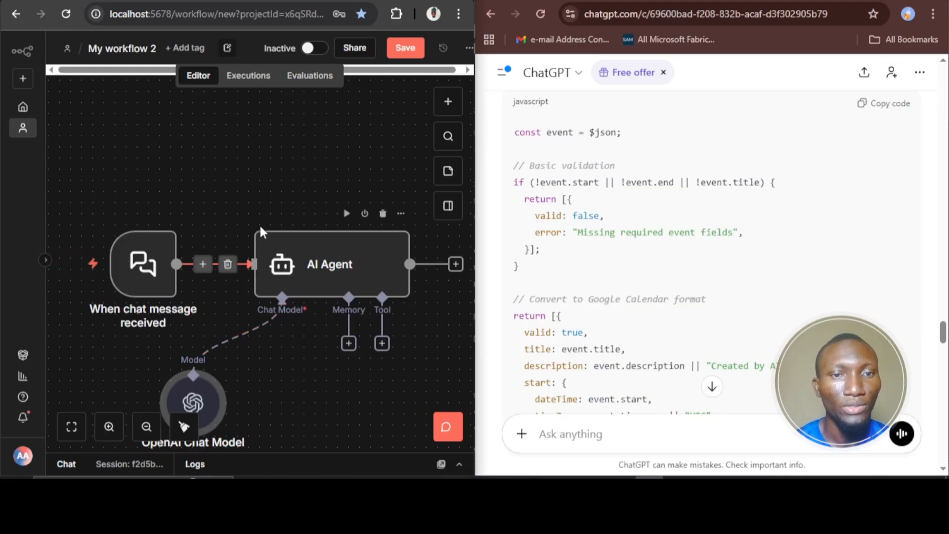
left_click(348, 343)
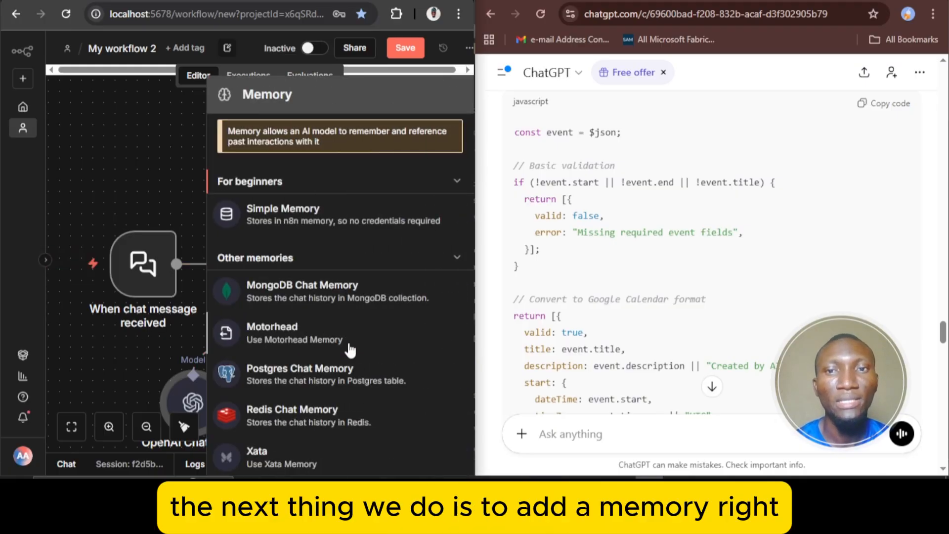
left_click(297, 220)
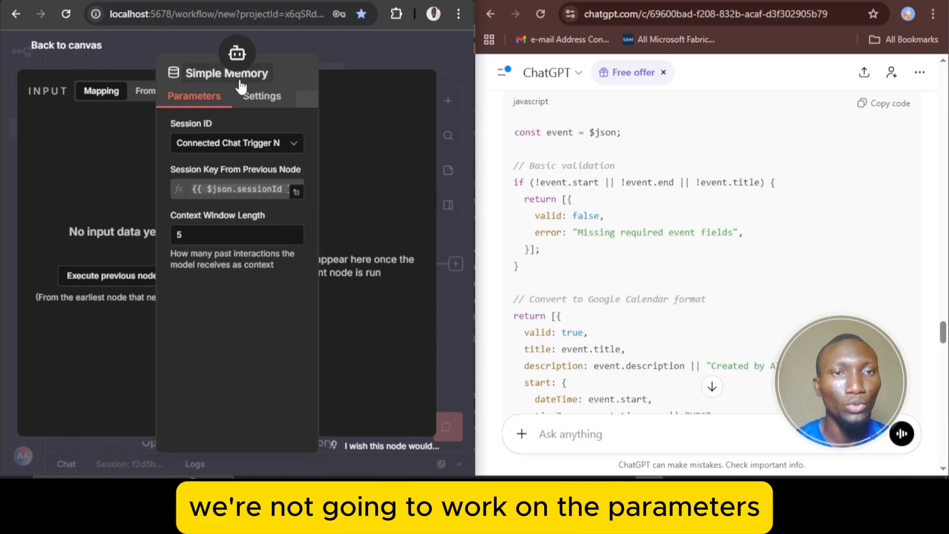
left_click(63, 55)
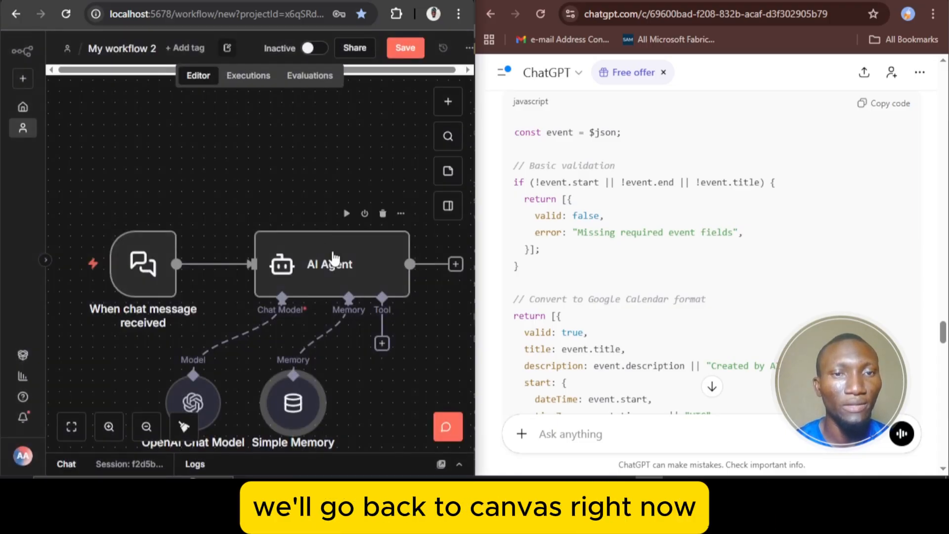
Check ChatGPT's AI Code Node section and search the AI Agent's available tools for "ai code"
left_click(382, 344)
scroll(623, 254, "up", 3)
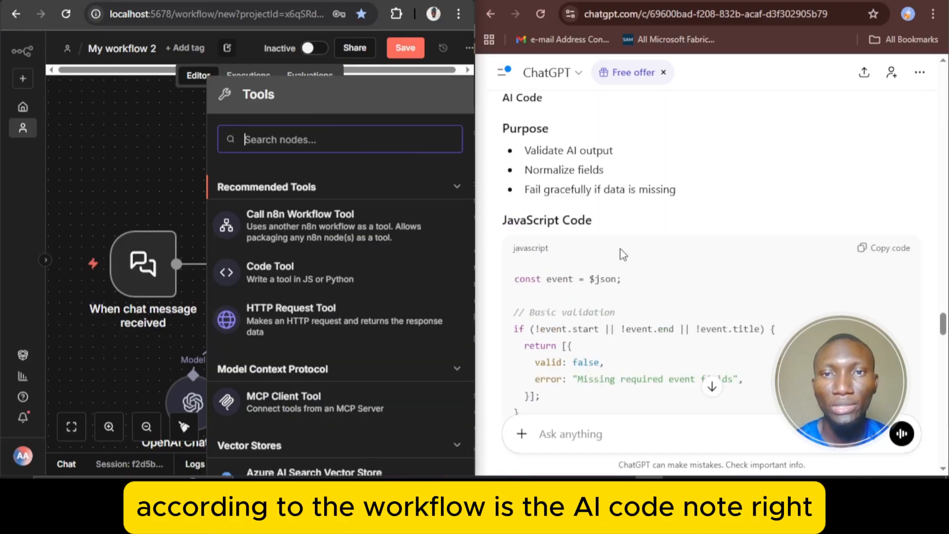
scroll(623, 255, "up", 6)
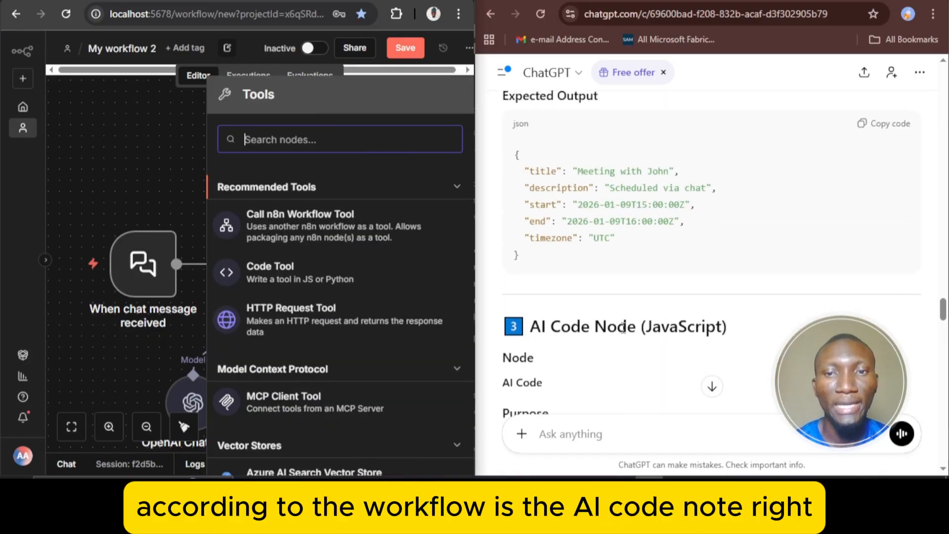
type("aid")
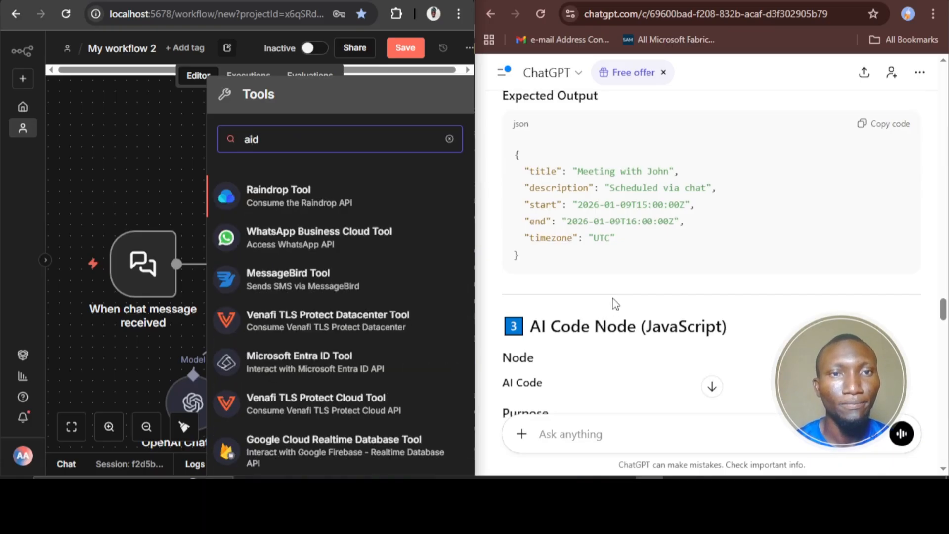
key("BackSpace")
type("c")
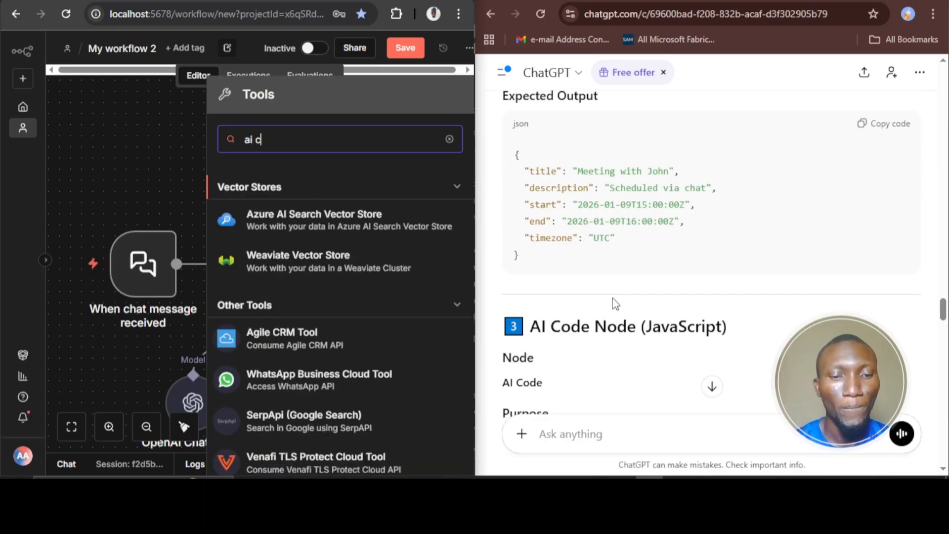
type("ode")
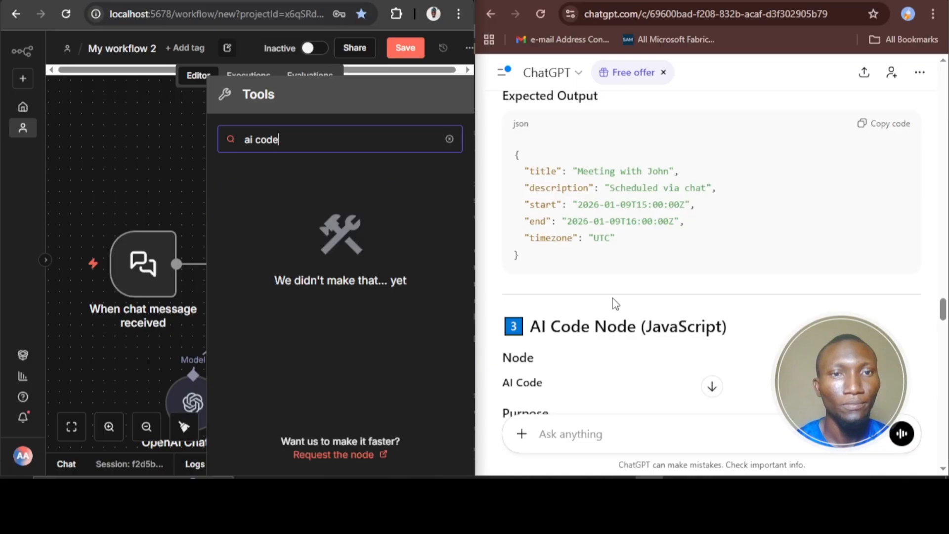
Search the tools for "code" instead and attach the Code Tool to the AI Agent
key("BackSpace")
key("BackSpace")
key("BackSpace")
key("BackSpace")
key("BackSpace")
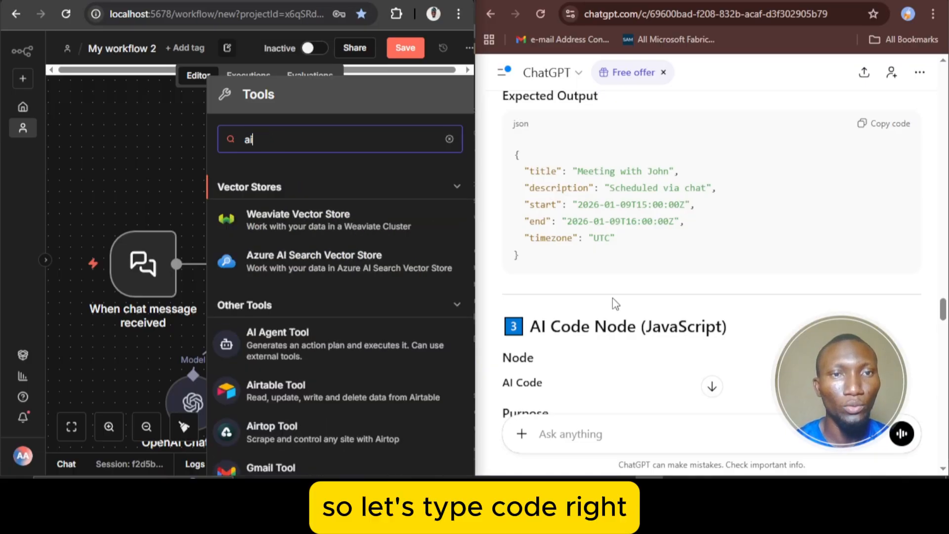
key("BackSpace")
key("BackSpace")
type("code")
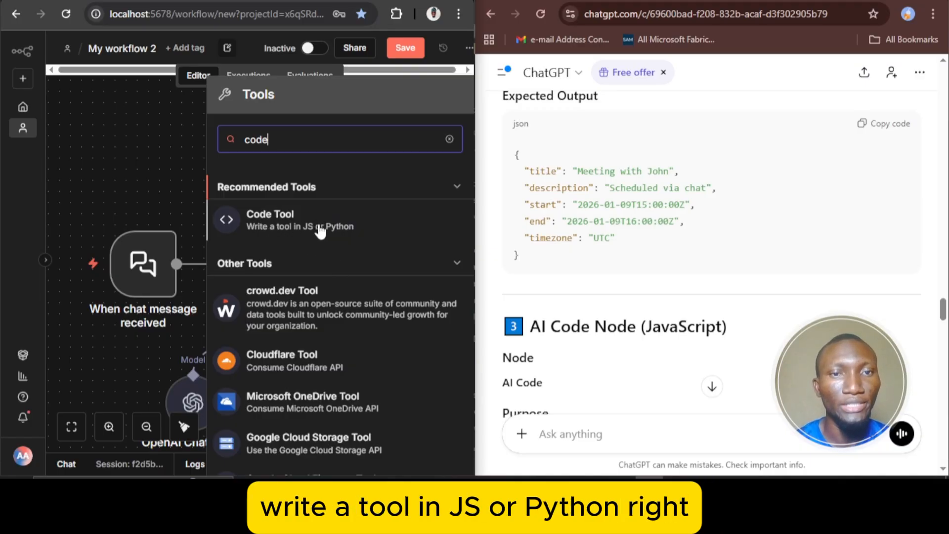
left_click(336, 232)
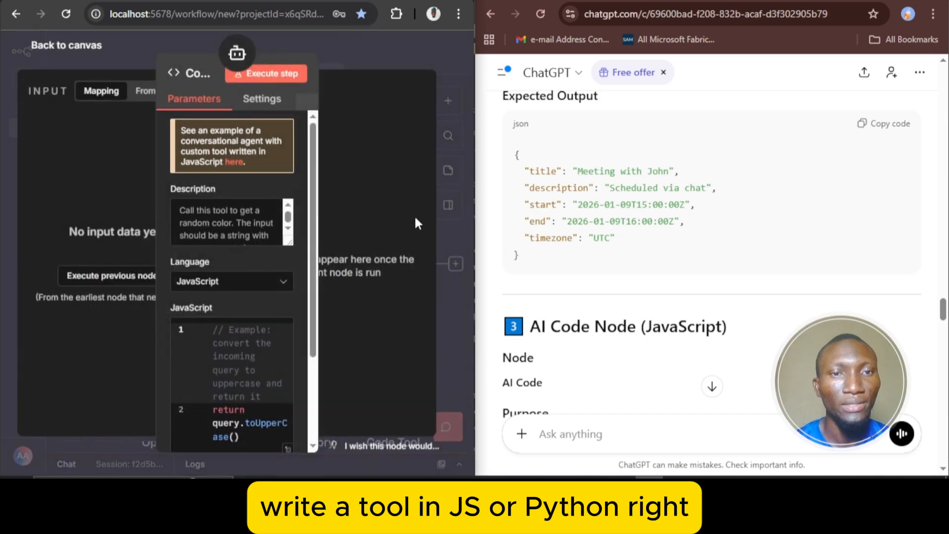
Copy the JavaScript code from ChatGPT's AI Code Node section and review that section's node and purpose
scroll(261, 336, "down", 3)
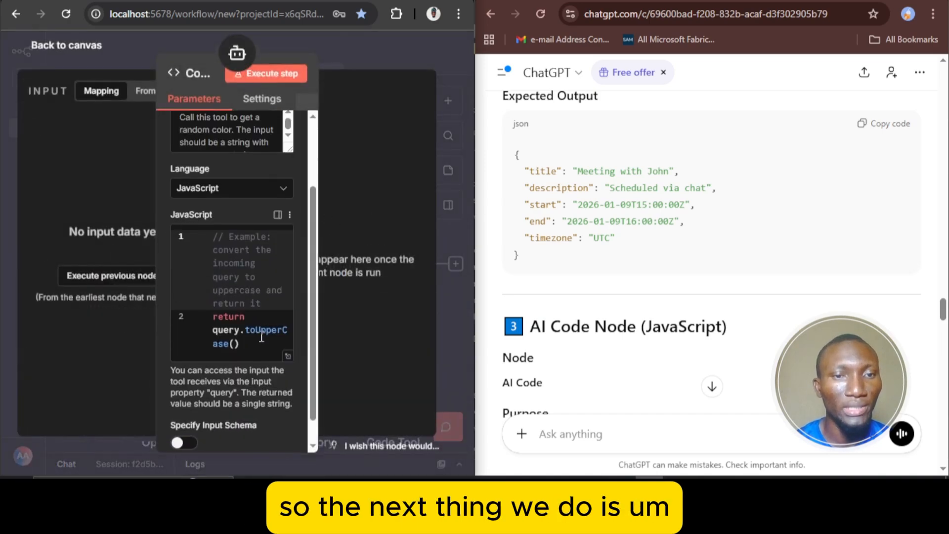
scroll(714, 295, "down", 9)
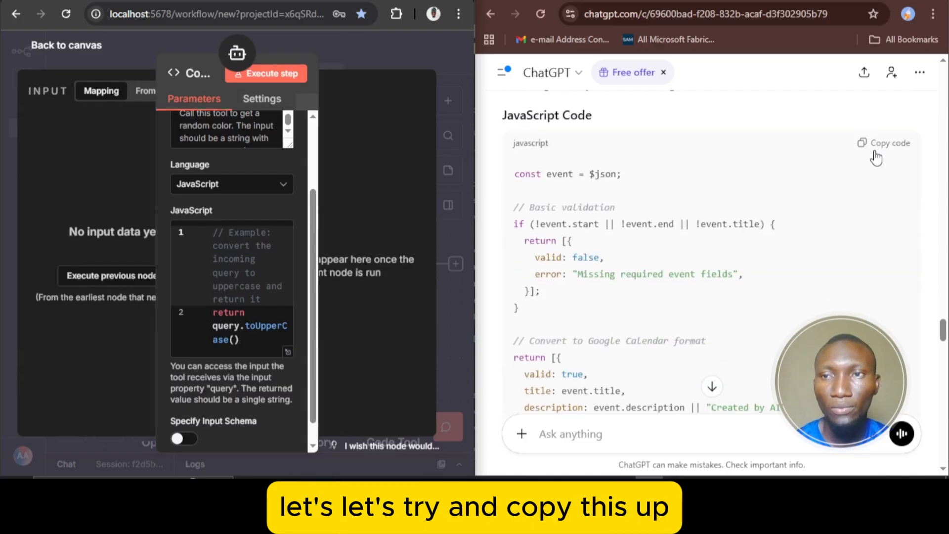
left_click(876, 157)
scroll(788, 269, "up", 1)
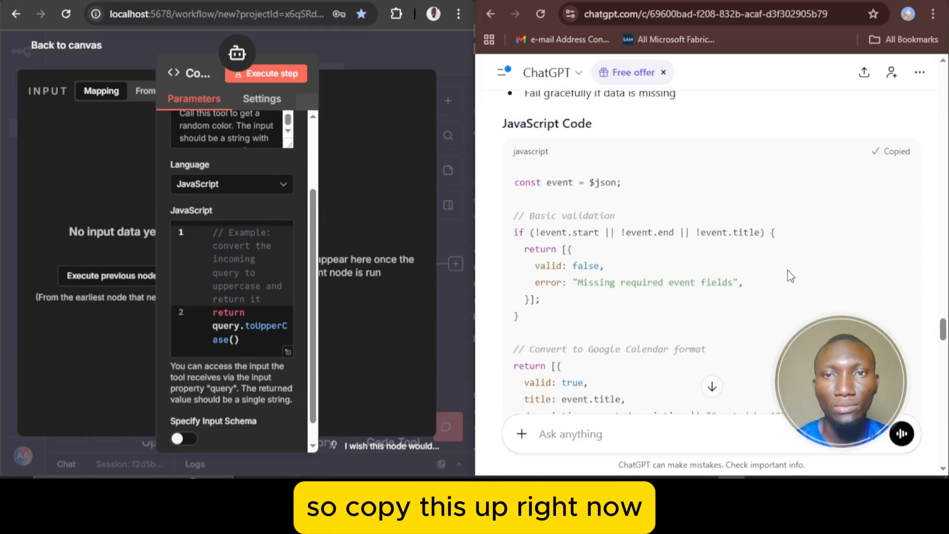
scroll(787, 271, "up", 10)
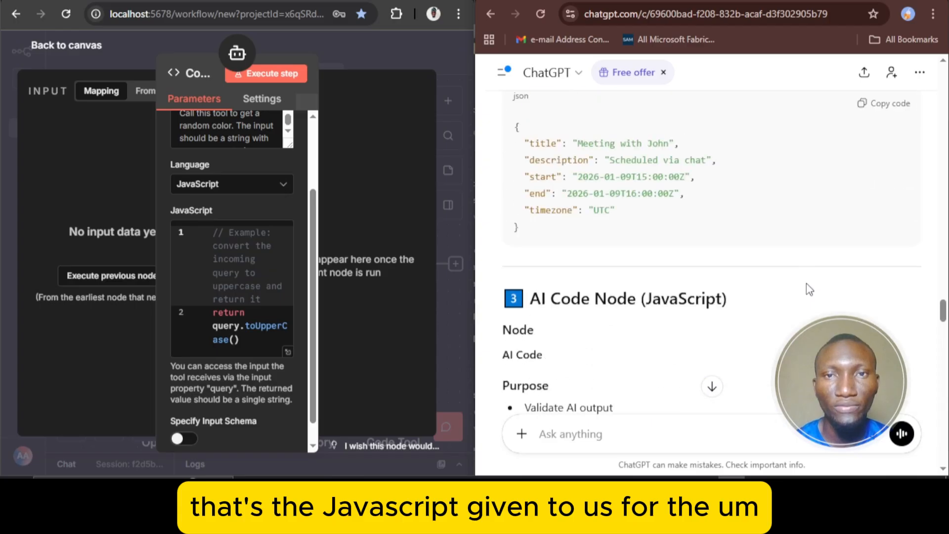
scroll(807, 284, "up", 5)
scroll(806, 285, "down", 5)
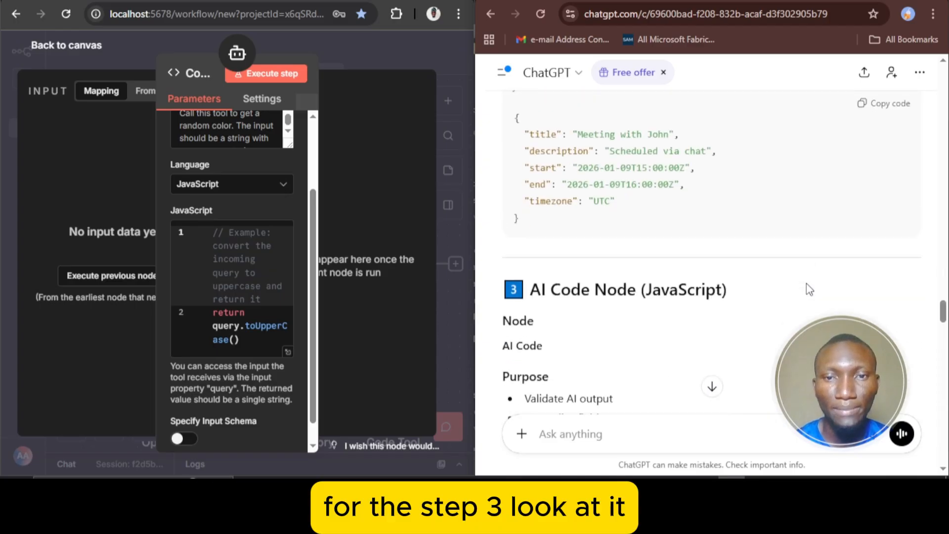
scroll(809, 289, "down", 1)
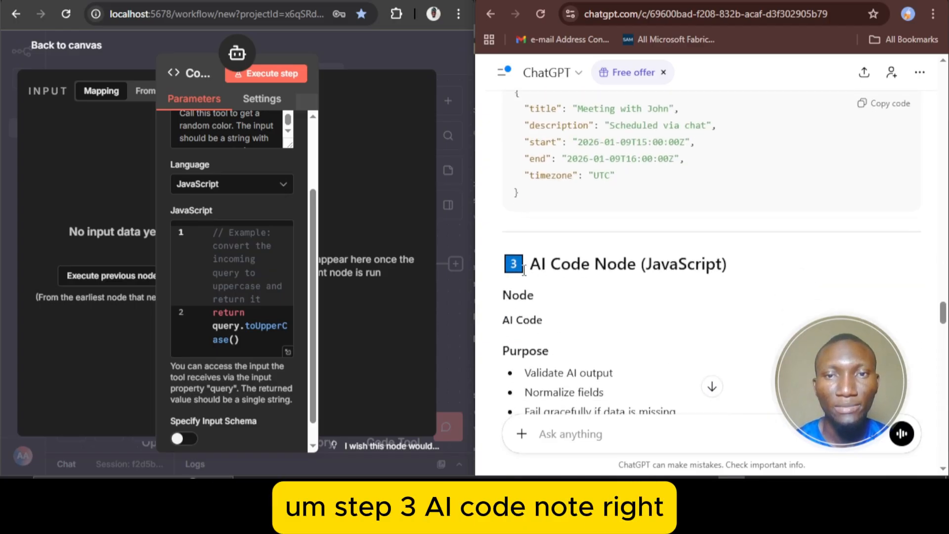
Replace the Code Tool's sample JavaScript with the copied code, remove the trailing empty line, and return to the canvas
left_click(236, 272)
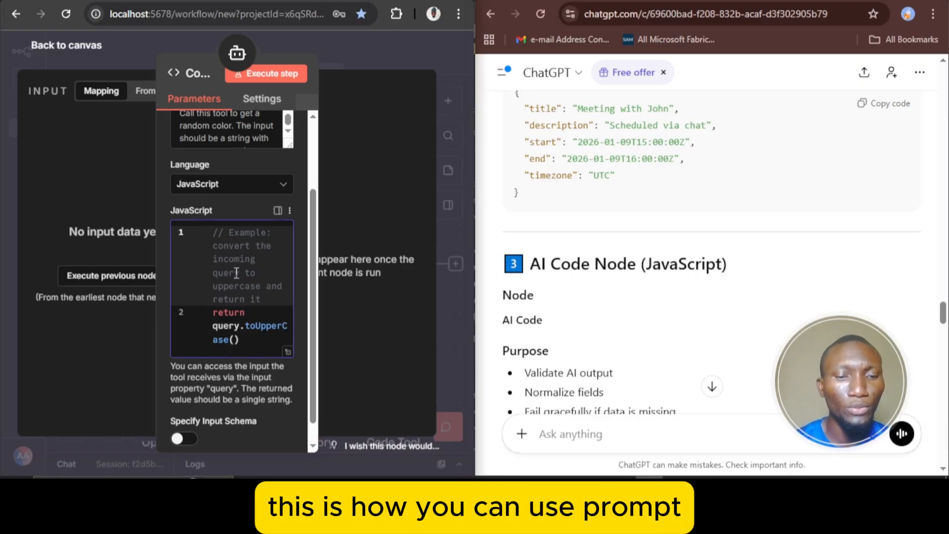
key("ctrl+a")
key("ctrl+v")
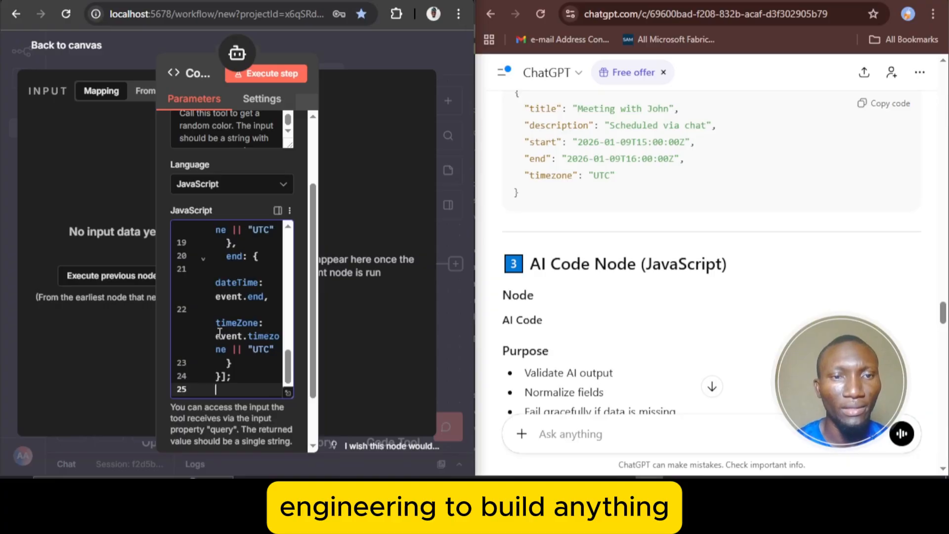
key("BackSpace")
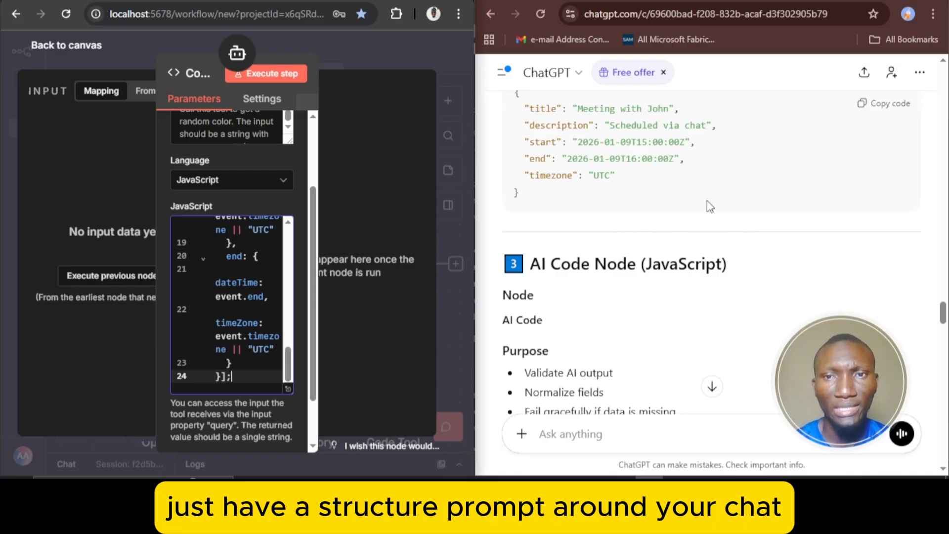
scroll(732, 221, "down", 1)
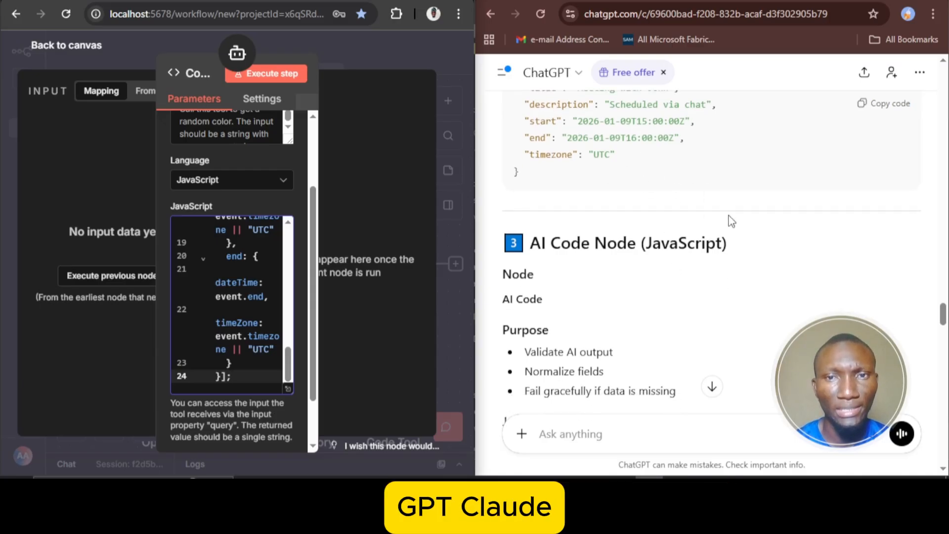
scroll(731, 221, "down", 3)
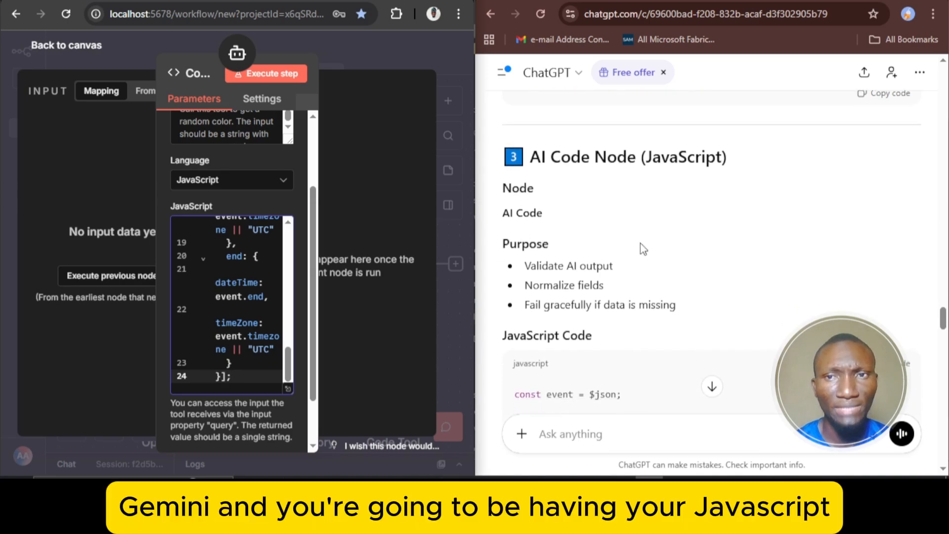
scroll(640, 244, "down", 1)
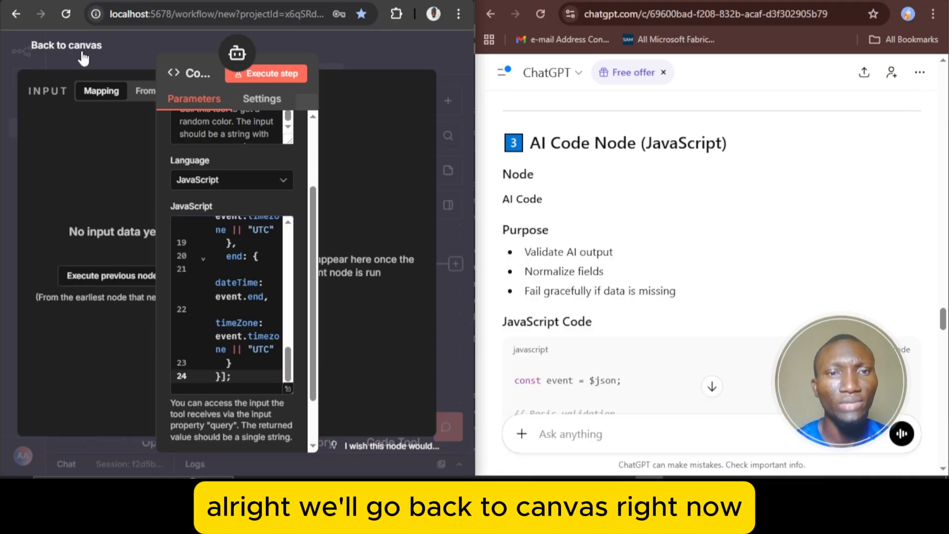
left_click(67, 46)
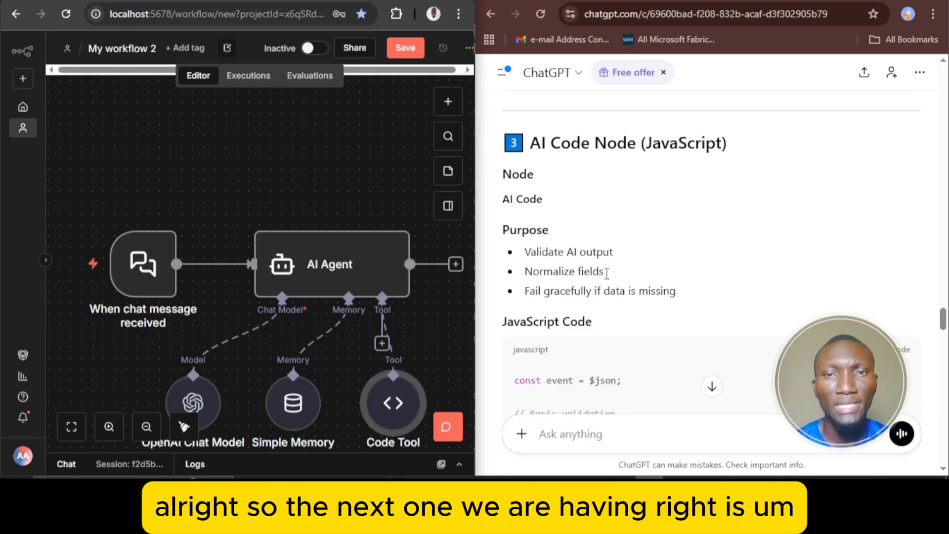
Find ChatGPT's IF Node section and shift all workflow nodes leftward on the canvas to make room after the AI Agent
scroll(616, 279, "down", 7)
scroll(616, 279, "down", 7)
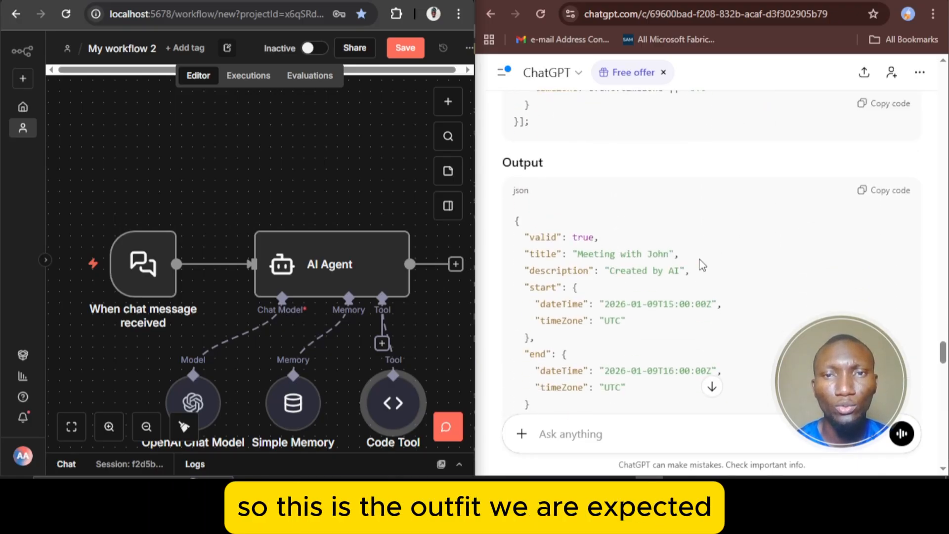
scroll(702, 265, "down", 7)
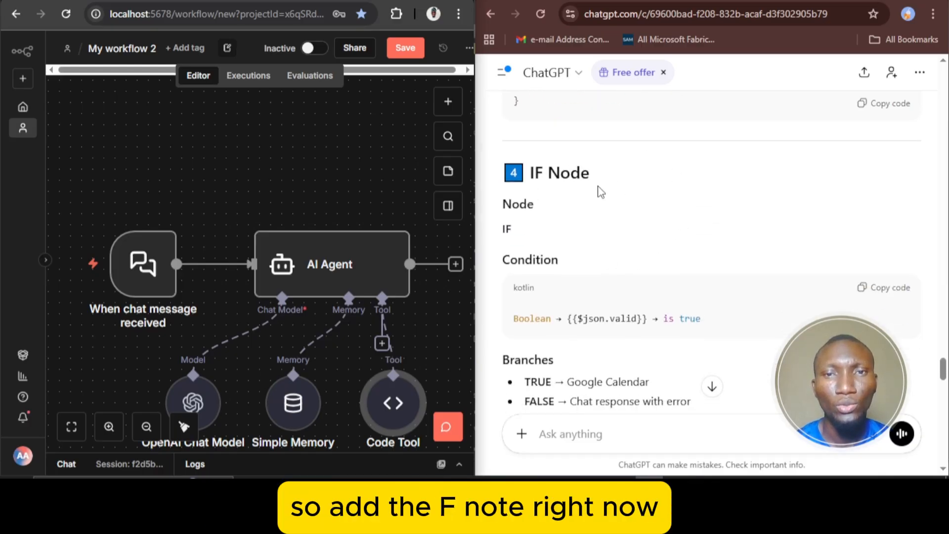
left_click(72, 426)
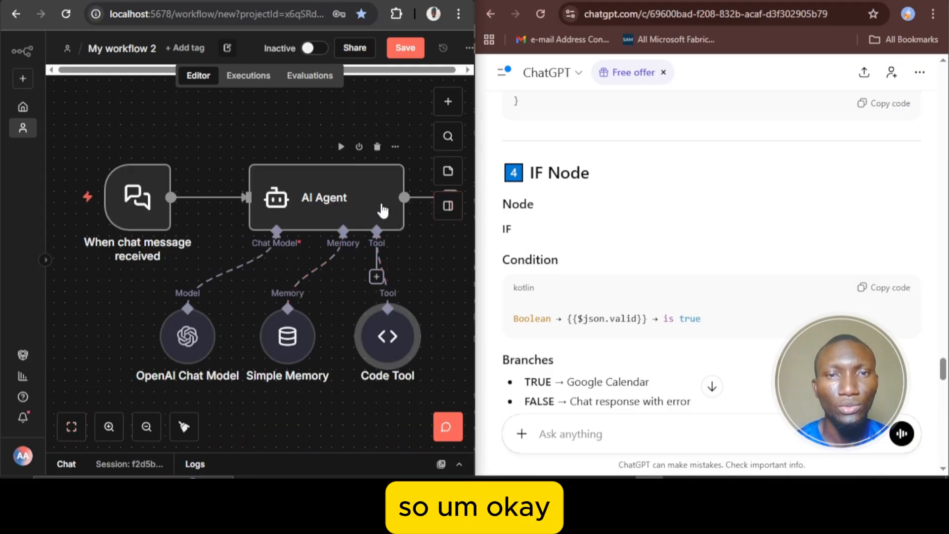
left_click_drag(79, 131, 446, 380)
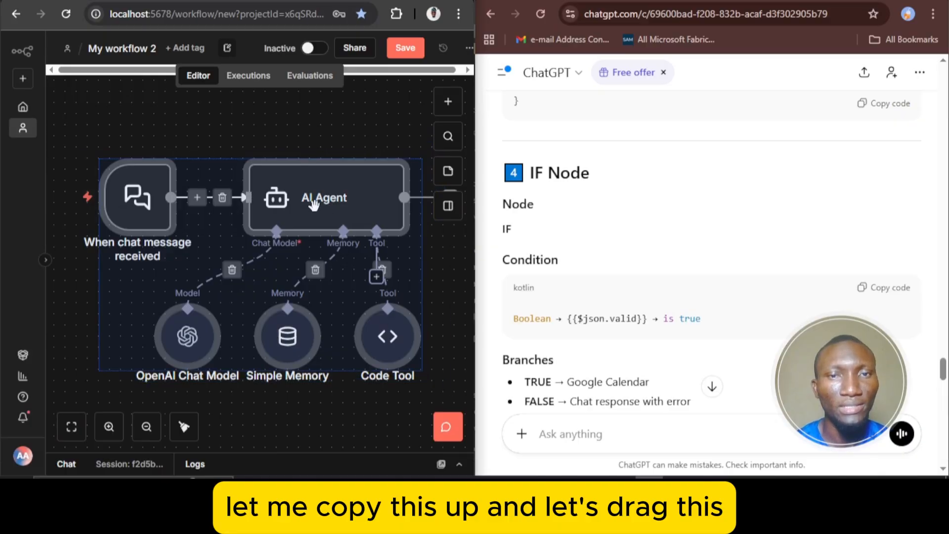
left_click_drag(313, 203, 243, 203)
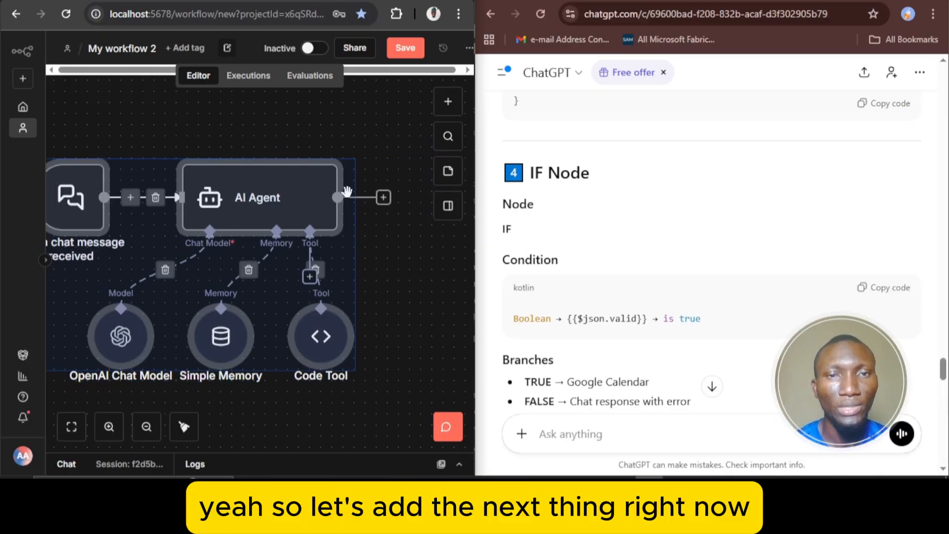
Add an If node after the AI Agent and check the condition and branches ChatGPT specifies for it
left_click(383, 198)
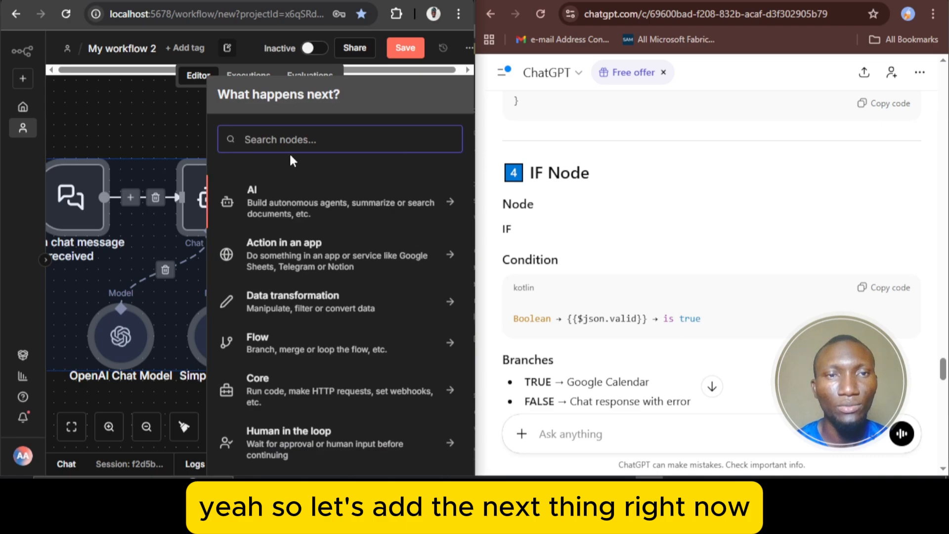
type("if")
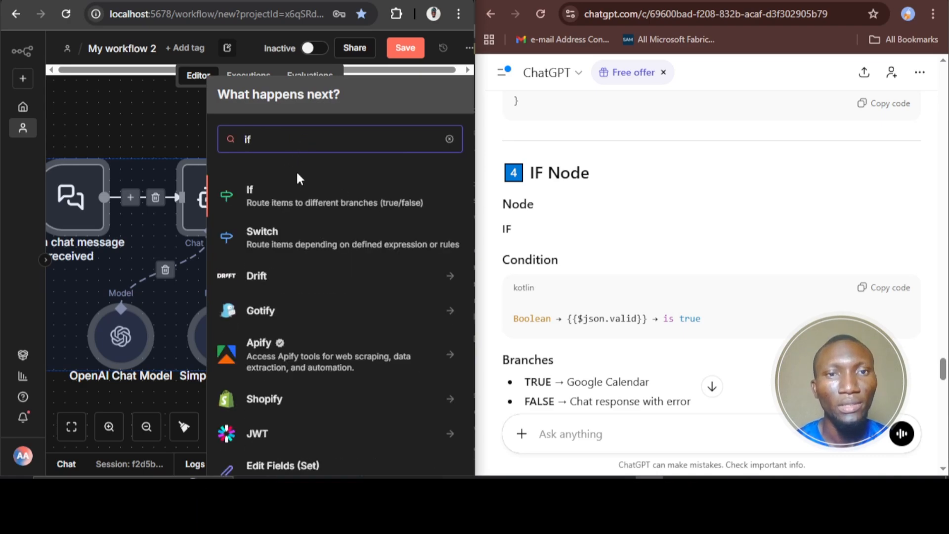
left_click(335, 208)
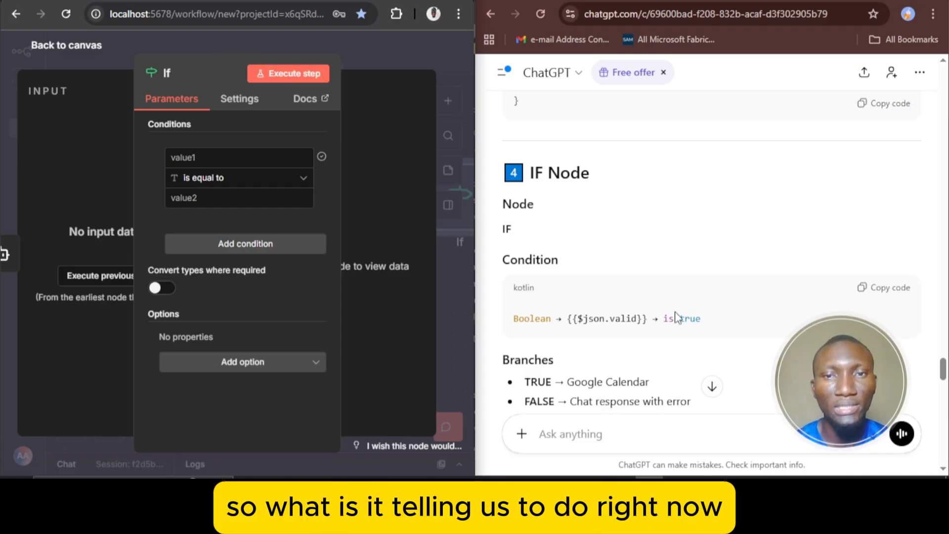
scroll(650, 278, "down", 3)
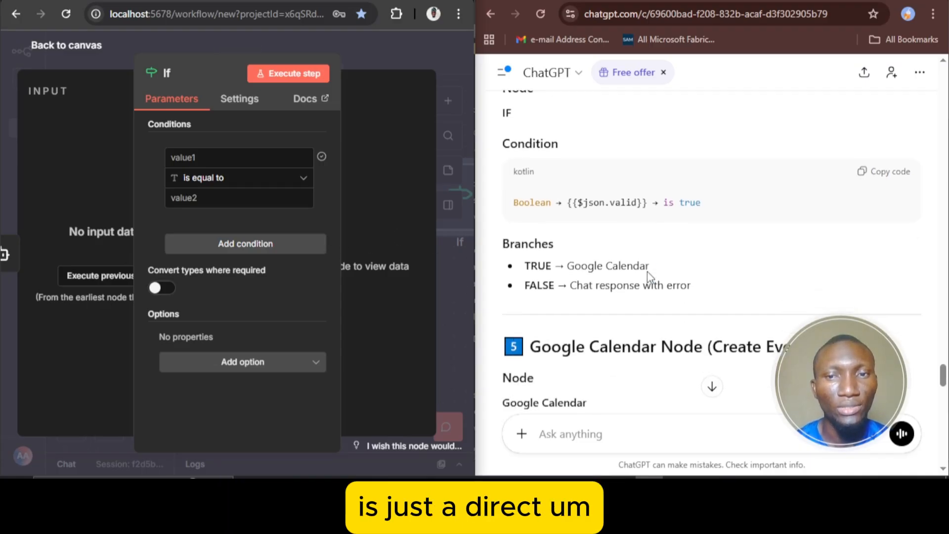
Leave the If node's settings without changes and fit the whole workflow on the canvas
scroll(647, 271, "down", 1)
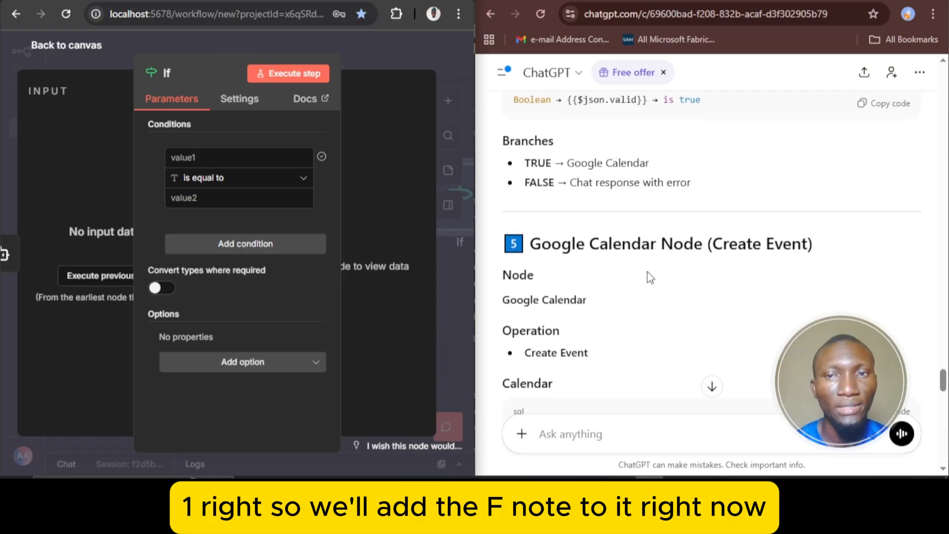
left_click(65, 45)
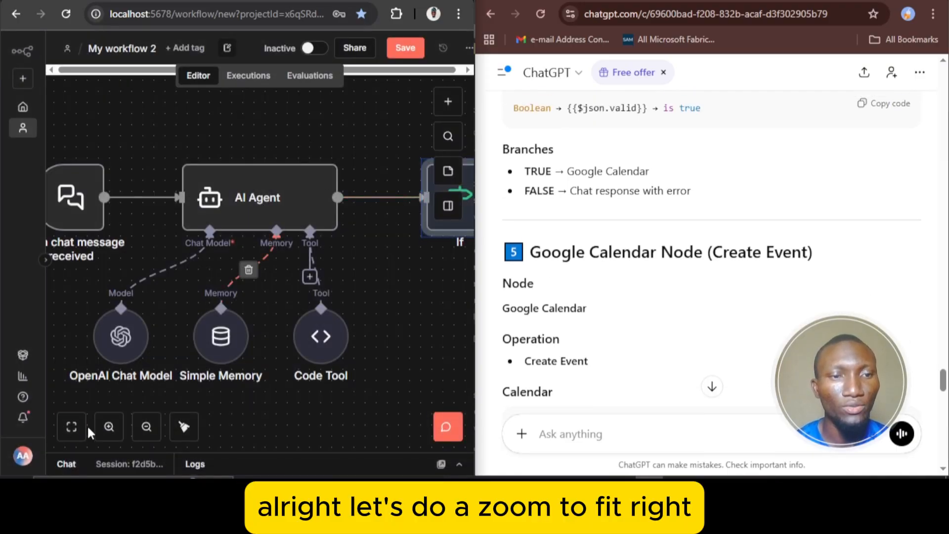
left_click(72, 427)
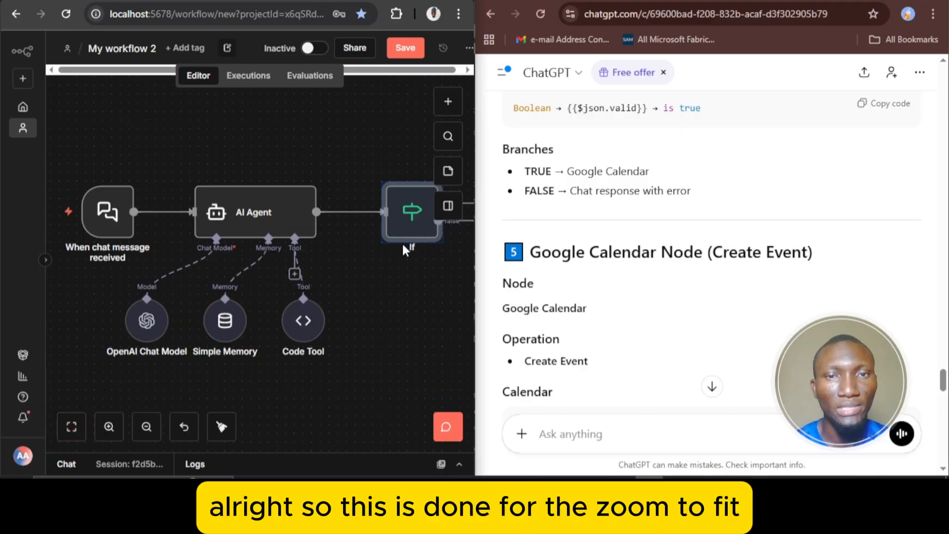
left_click(407, 279)
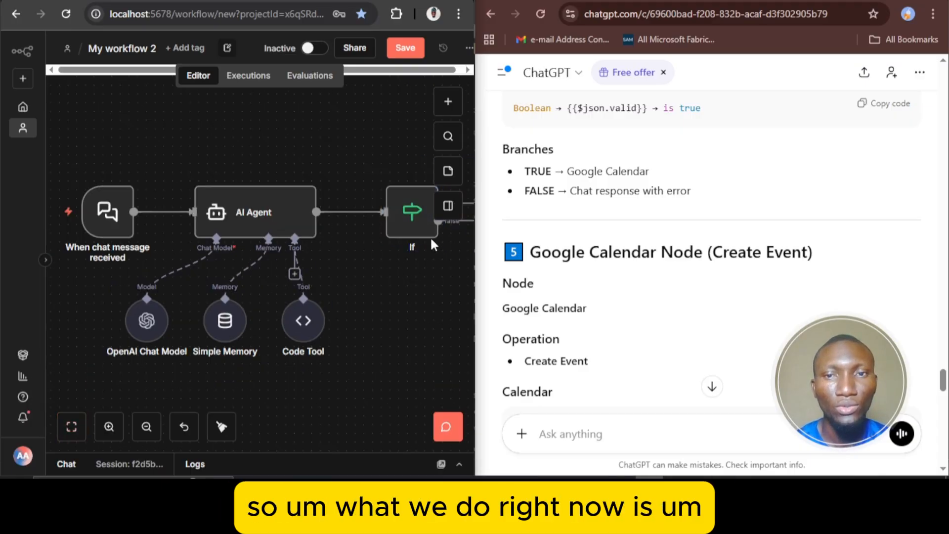
Review the operation, calendar and field expressions in ChatGPT's Google Calendar Node section
scroll(574, 325, "down", 2)
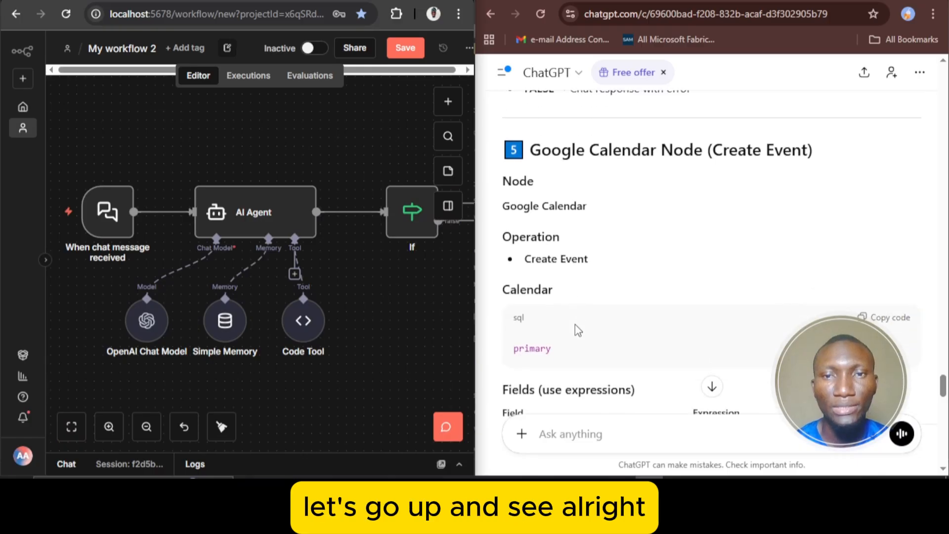
scroll(575, 325, "down", 1)
scroll(575, 324, "down", 2)
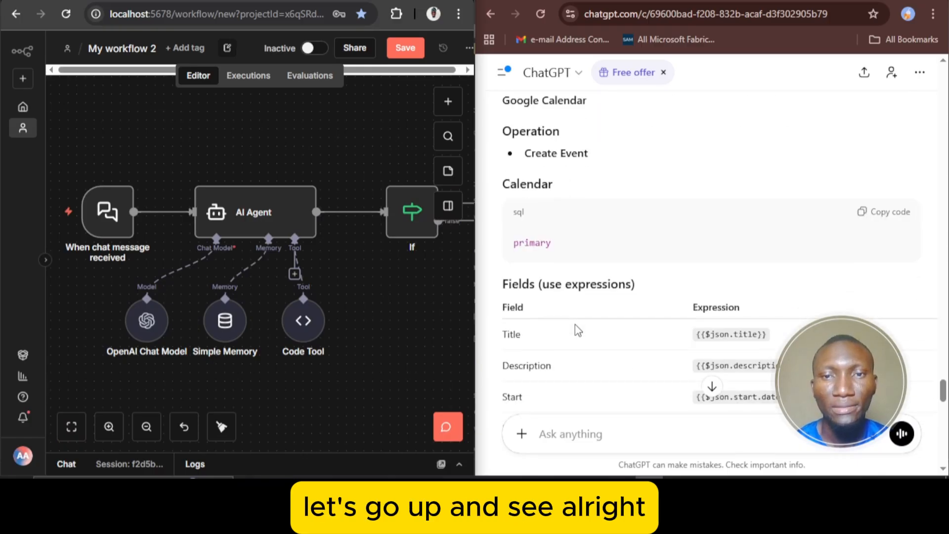
scroll(575, 325, "up", 1)
scroll(574, 324, "down", 1)
scroll(576, 329, "down", 2)
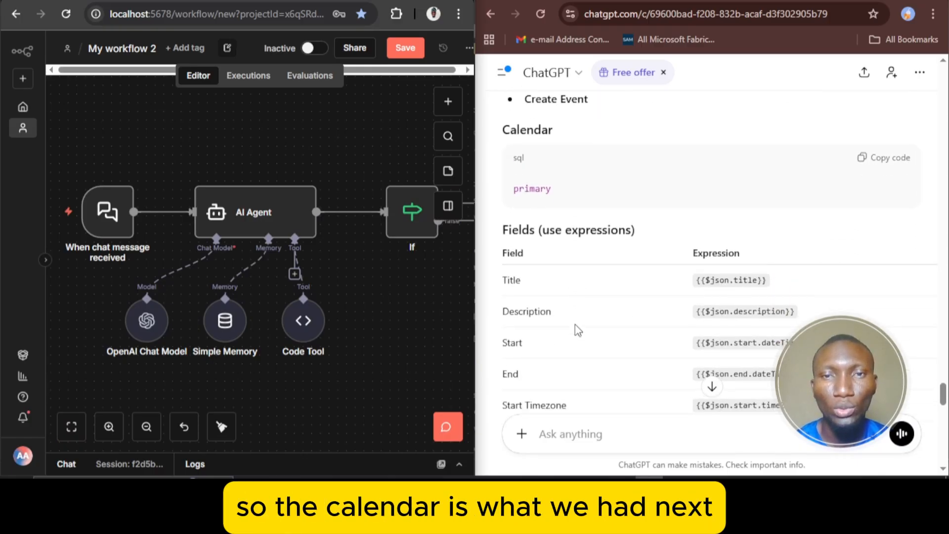
scroll(573, 281, "down", 1)
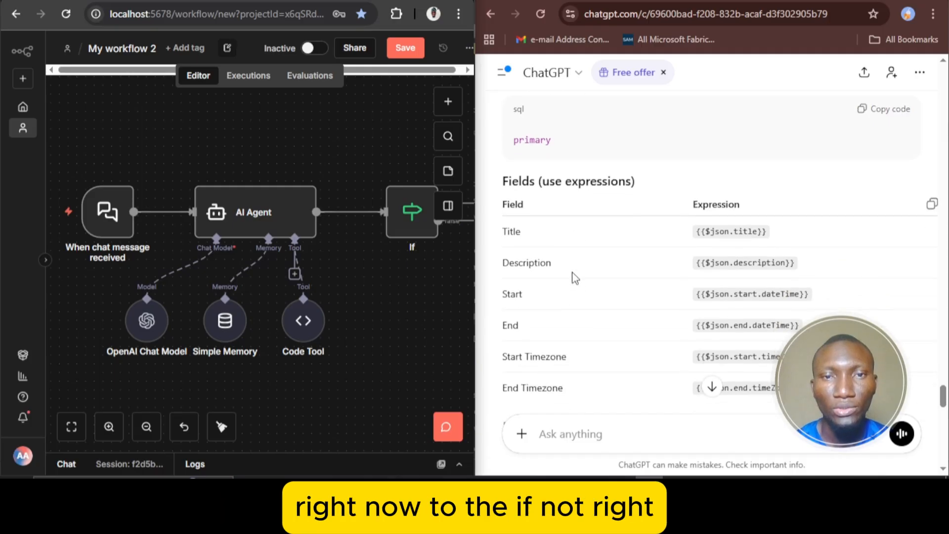
Shift the If and AI Agent nodes leftward on the canvas to make room after the If node's outputs
left_click_drag(414, 235, 362, 234)
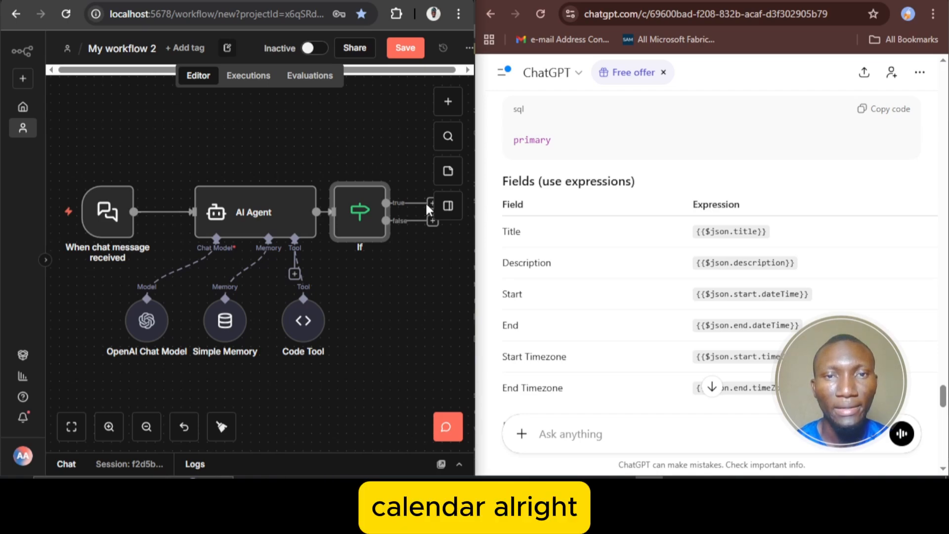
left_click_drag(253, 216, 211, 213)
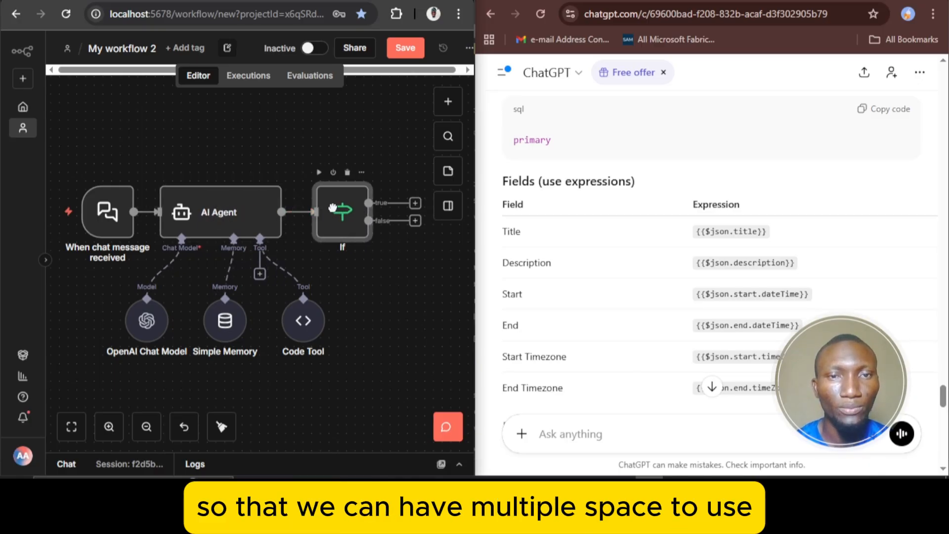
left_click_drag(357, 212, 322, 210)
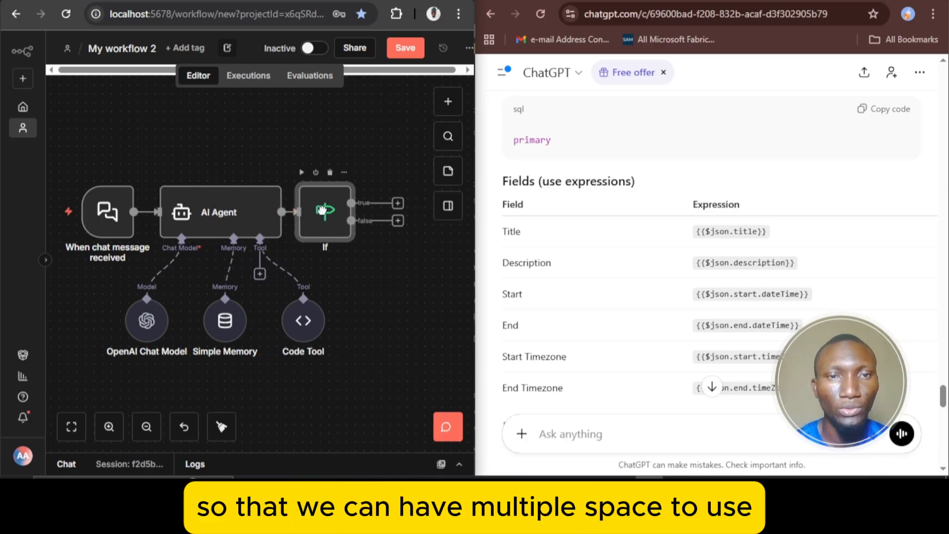
Add a Google Calendar node with the Create an event action to the If node's true branch
left_click(398, 204)
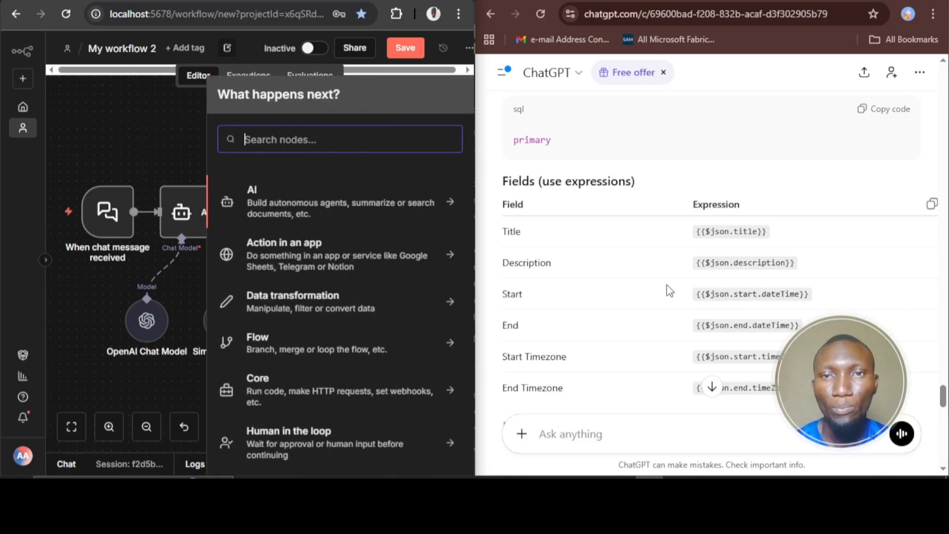
type("c")
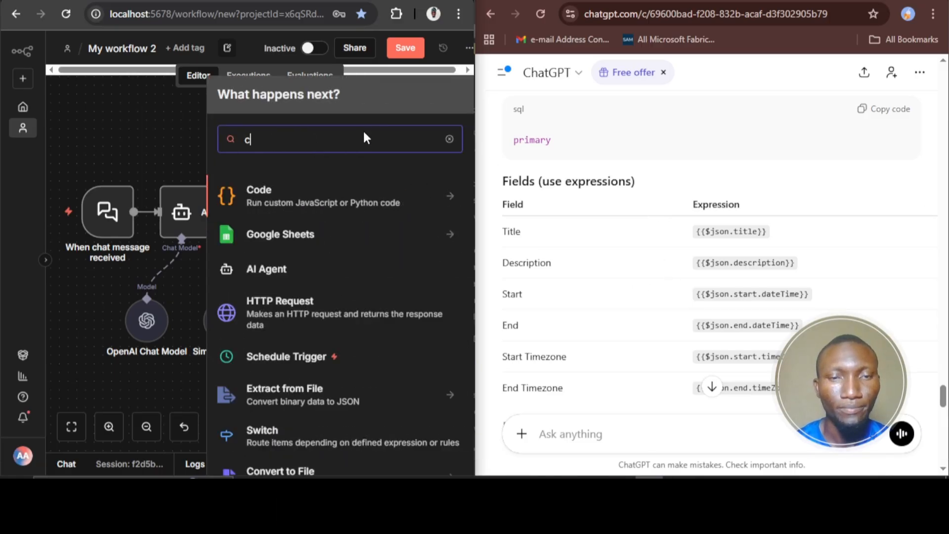
type("ale")
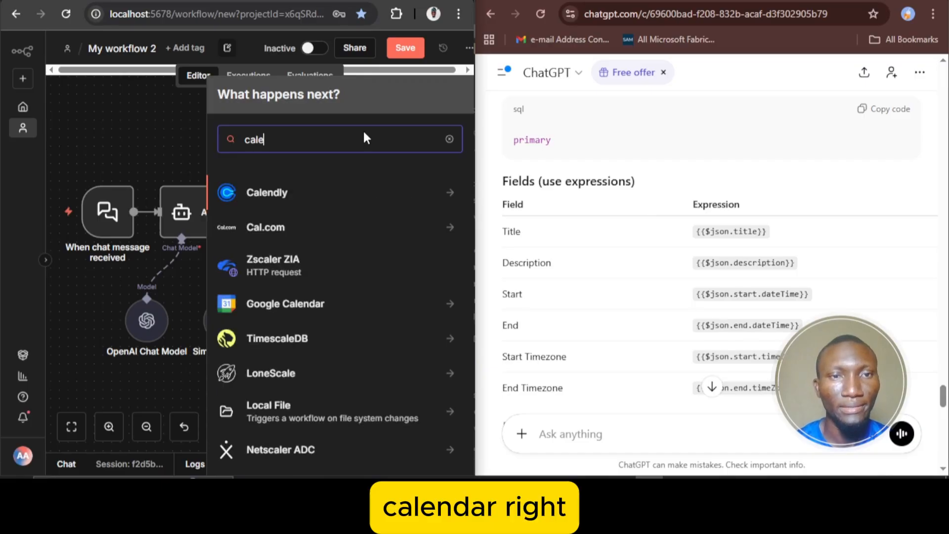
left_click(299, 307)
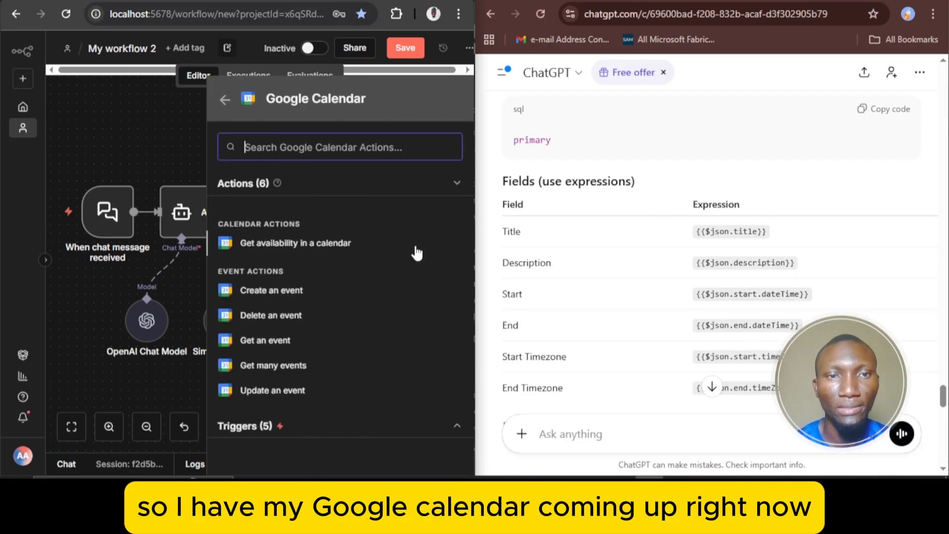
left_click(299, 293)
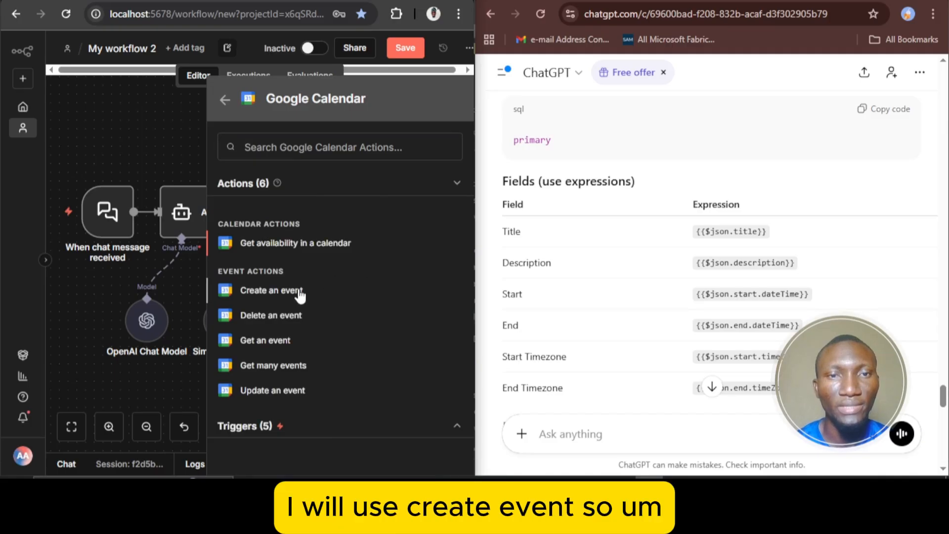
left_click(378, 293)
Set the event node's calendar to the account's own e-mail calendar from the list and return to the canvas
scroll(260, 284, "down", 2)
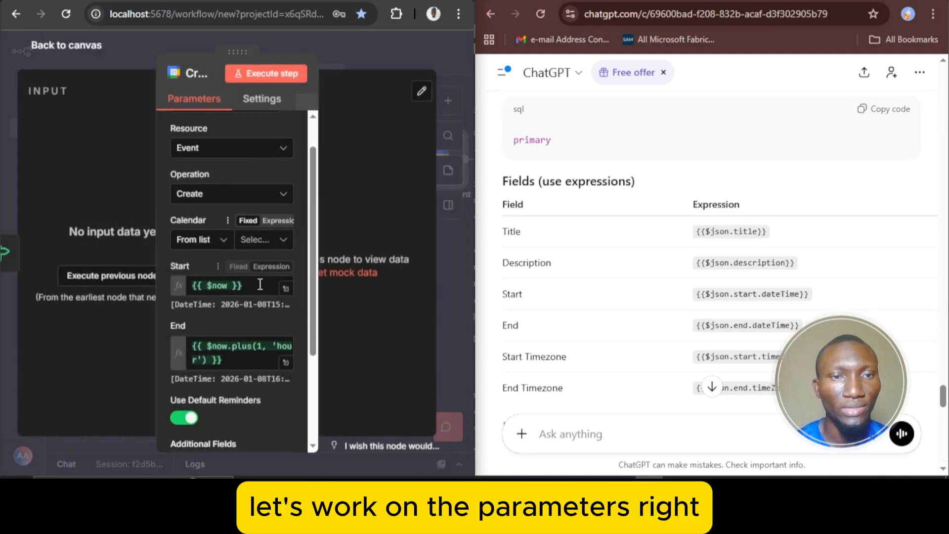
scroll(242, 156, "up", 2)
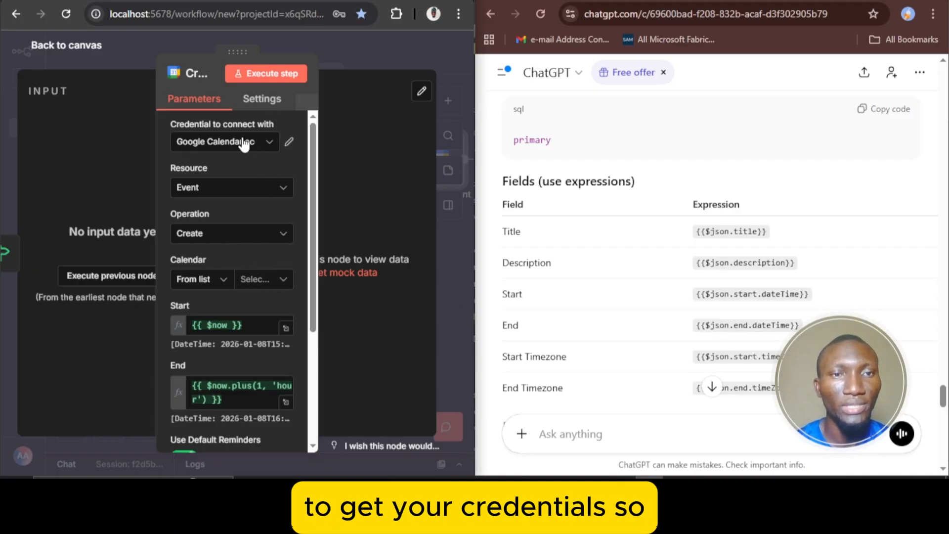
left_click(260, 285)
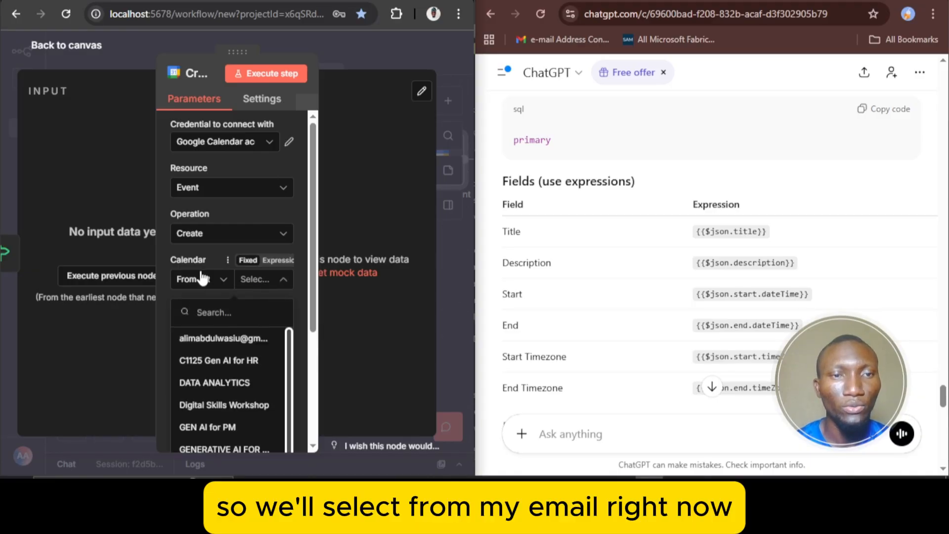
left_click(227, 339)
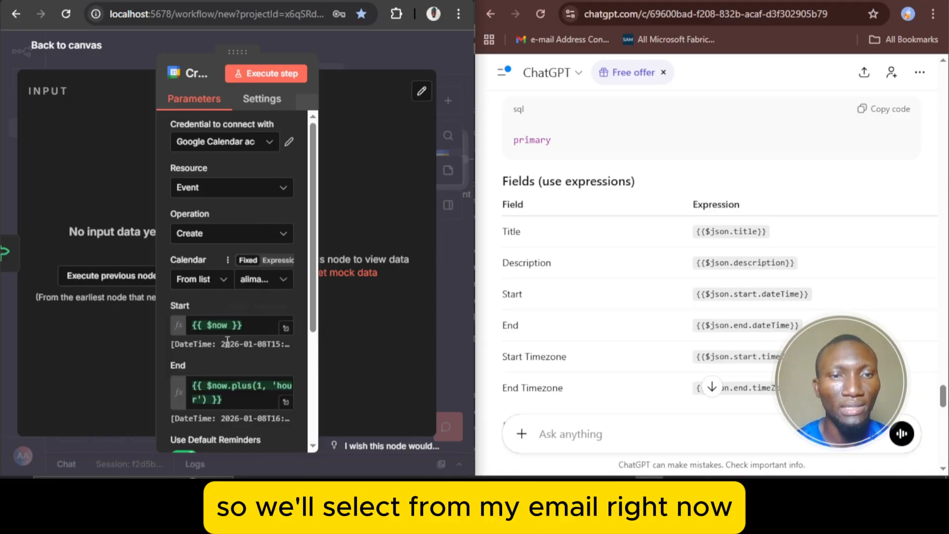
left_click(66, 50)
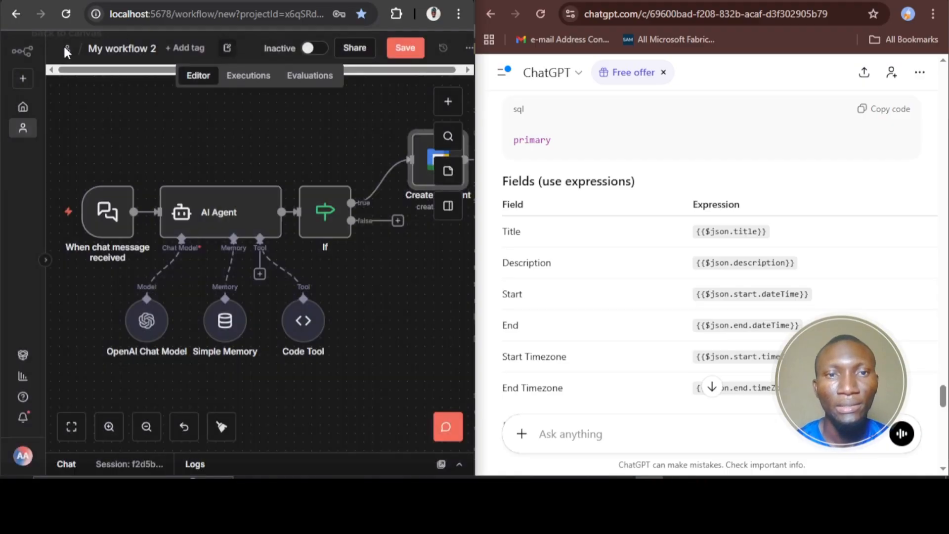
Move the Create an event node above the If node and make the whole workflow visible on the canvas
left_click(79, 434)
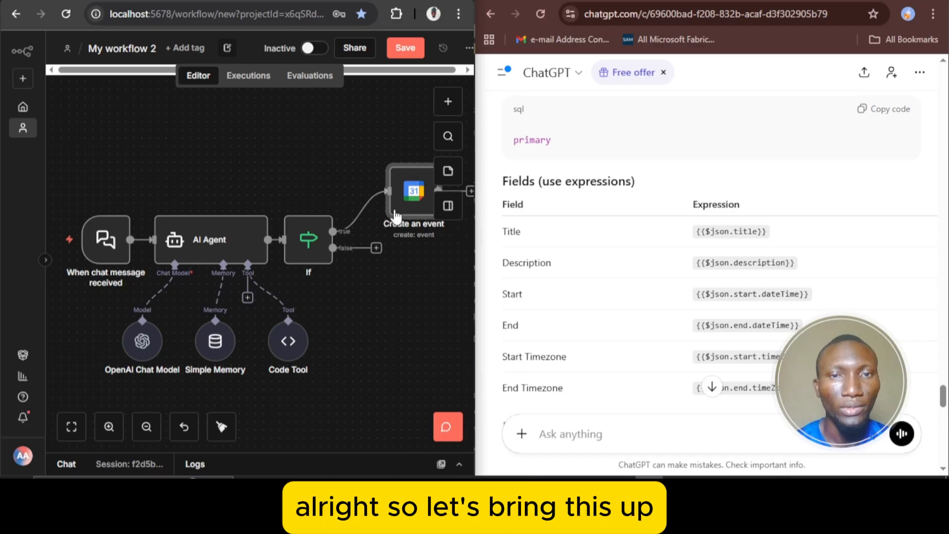
left_click_drag(396, 214, 332, 157)
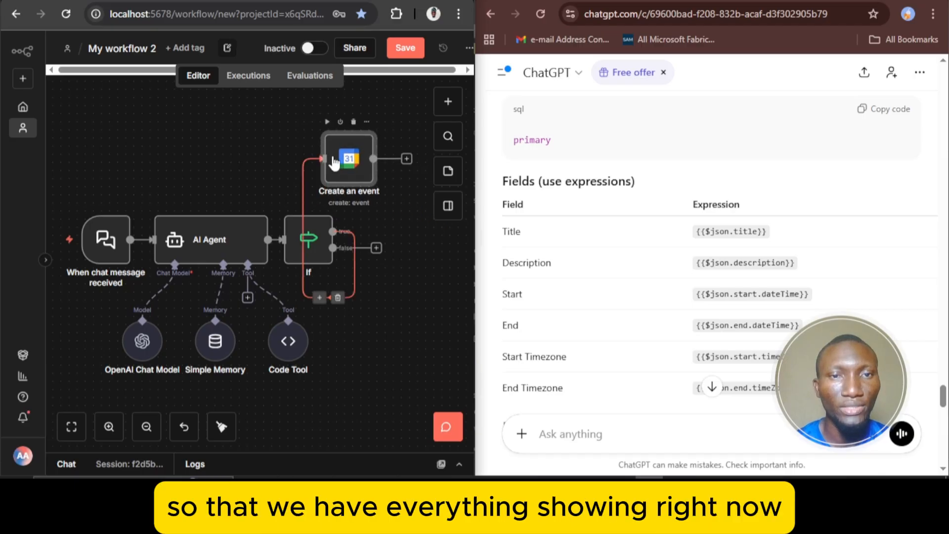
left_click(72, 427)
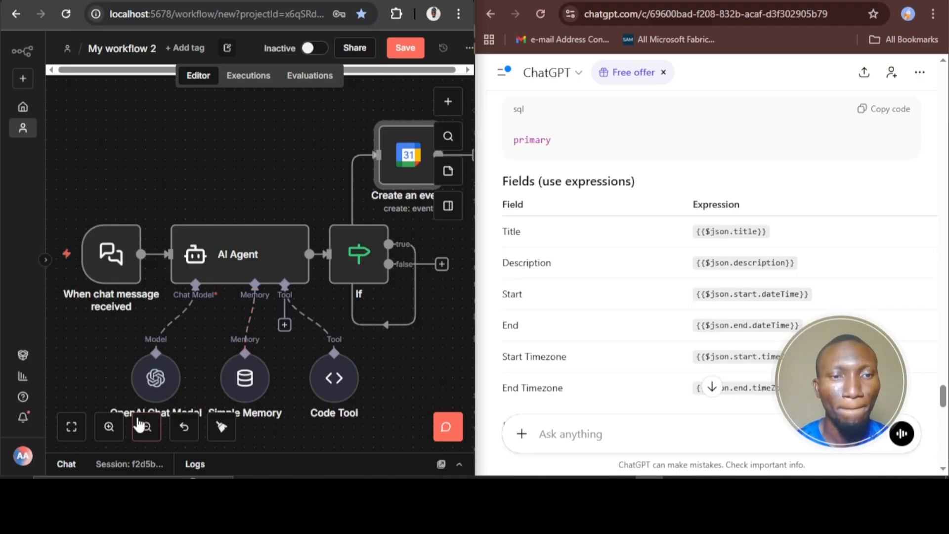
left_click(144, 427)
left_click(143, 428)
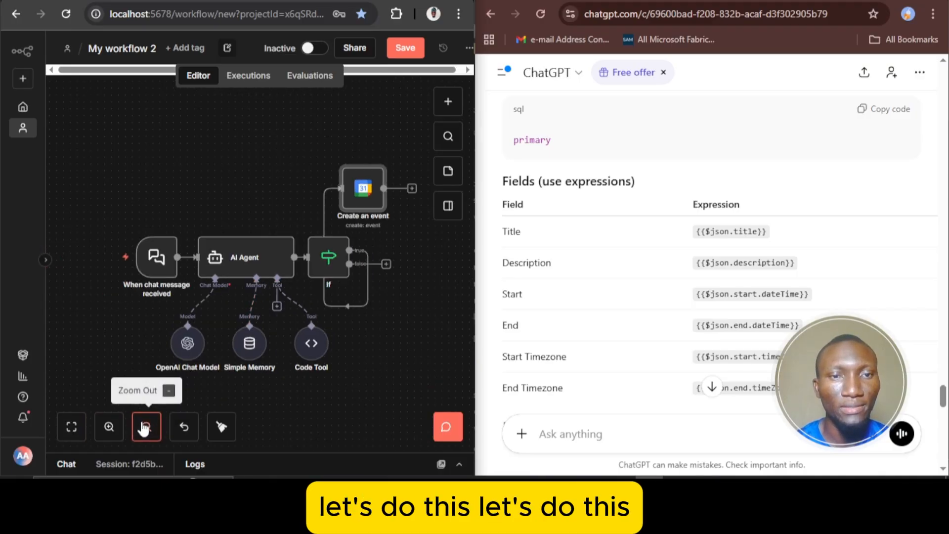
left_click(143, 428)
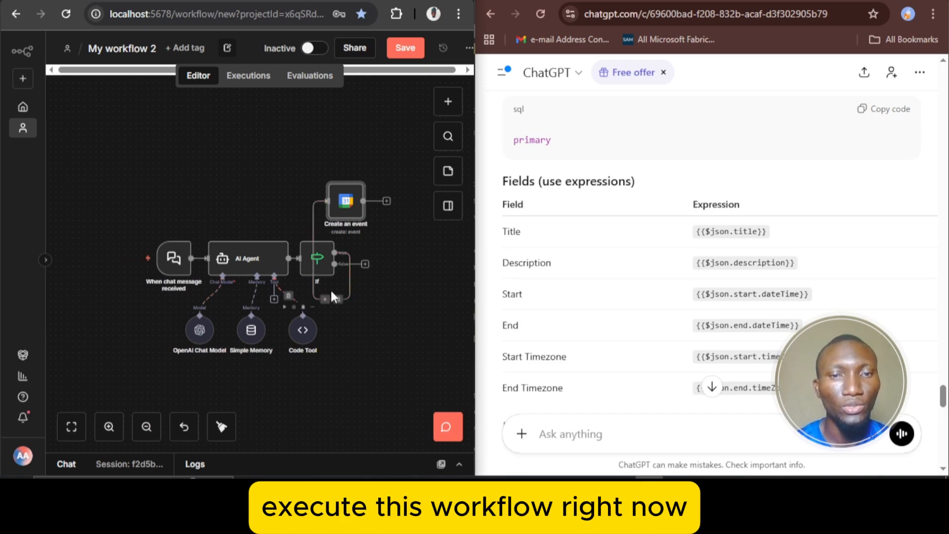
Open the workflow's test chat and find the example message in ChatGPT's Chat Trigger section
mouse_move(174, 258)
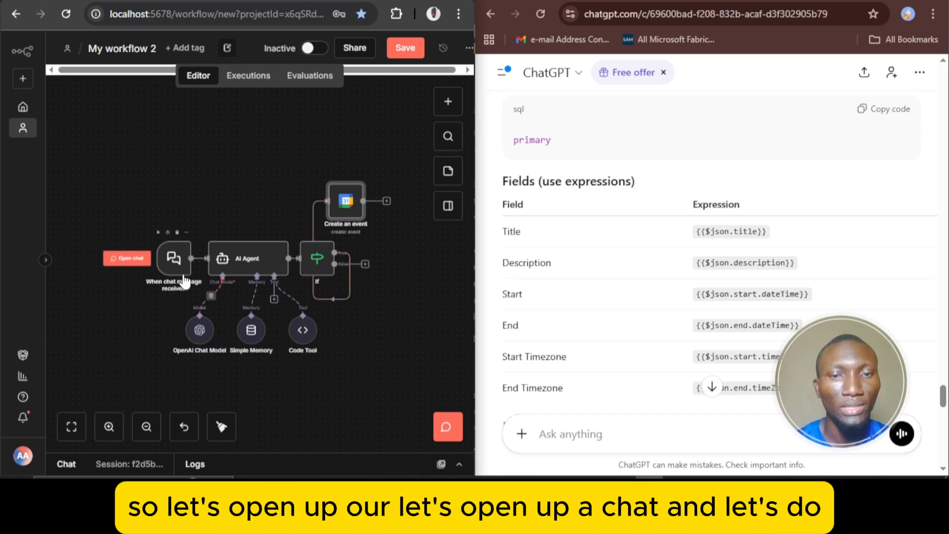
left_click(123, 259)
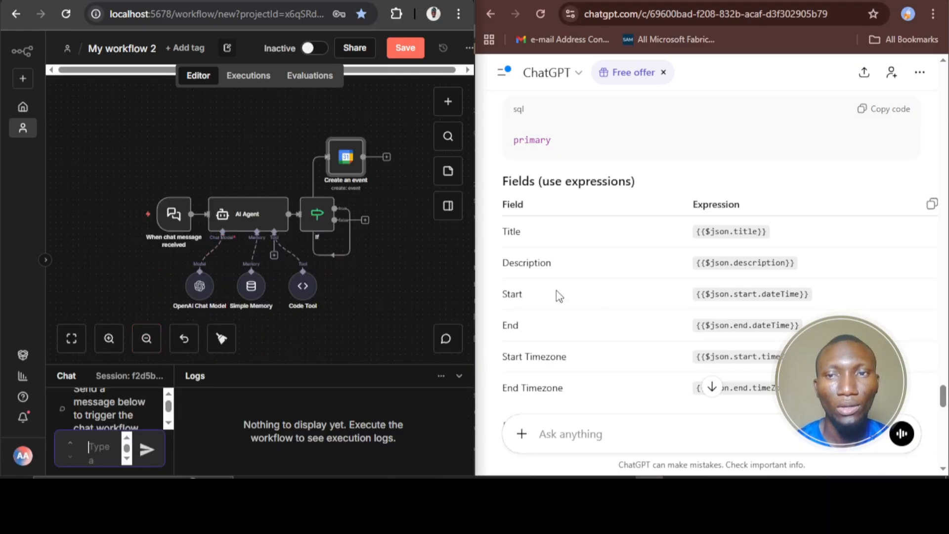
scroll(637, 230, "up", 10)
scroll(636, 230, "up", 15)
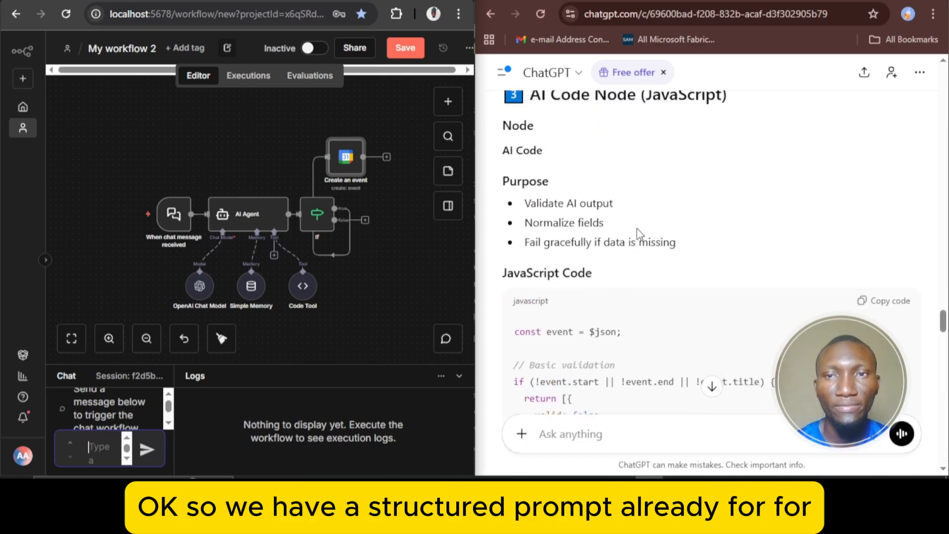
scroll(636, 230, "down", 4)
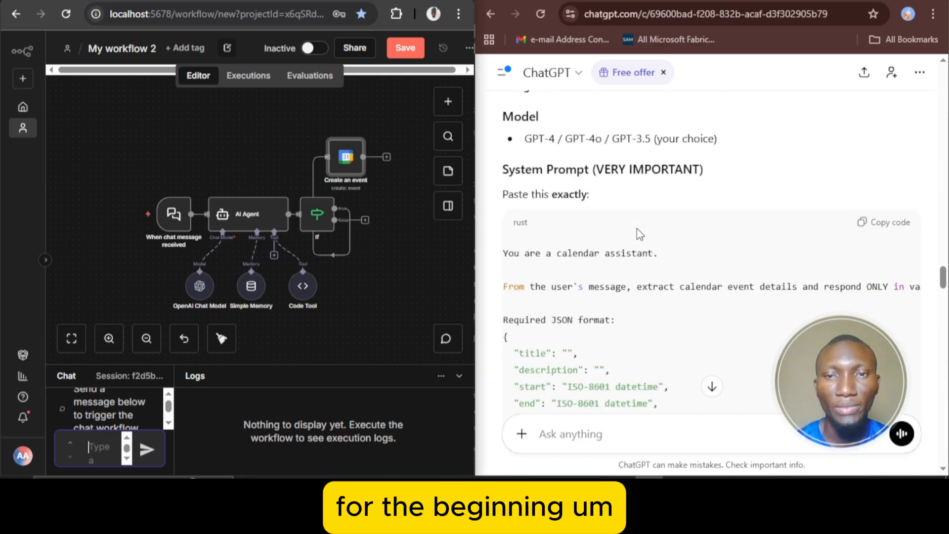
scroll(636, 228, "up", 8)
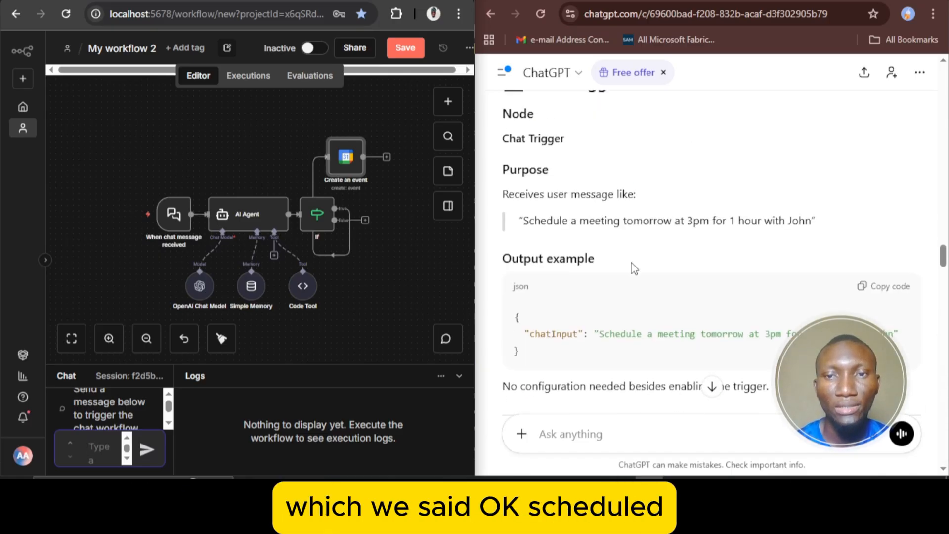
Copy ChatGPT's example request for a one-hour meeting tomorrow at 3pm and send it in the workflow chat to run the workflow
left_click_drag(601, 338, 883, 334)
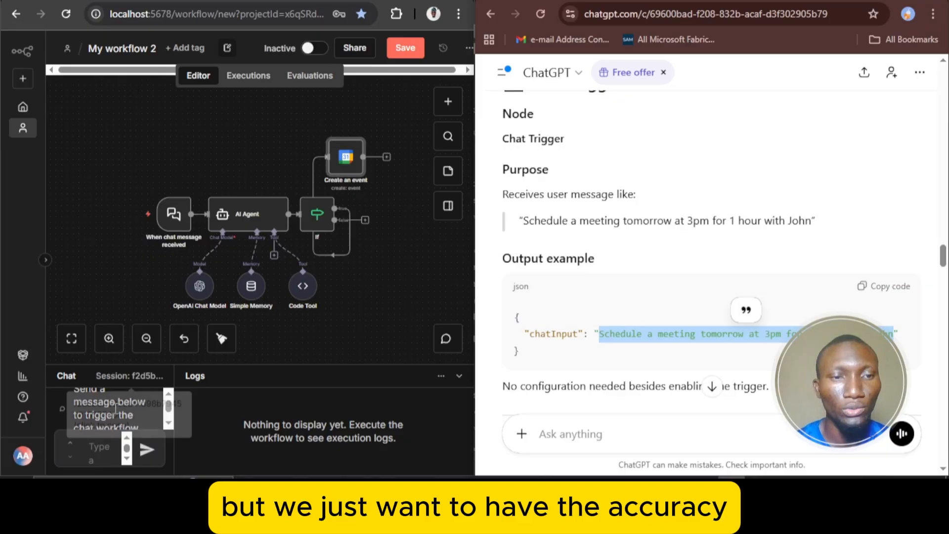
left_click(89, 446)
key("ctrl+v")
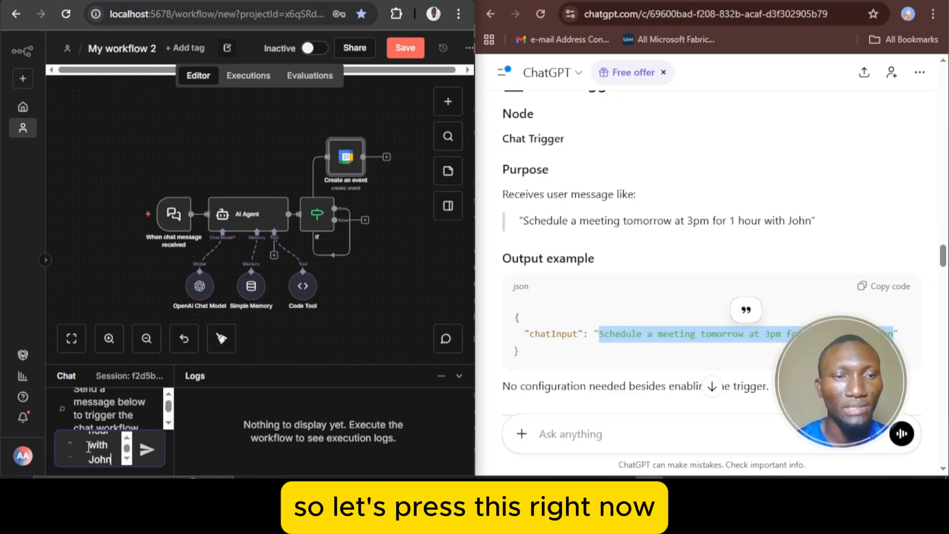
left_click(147, 450)
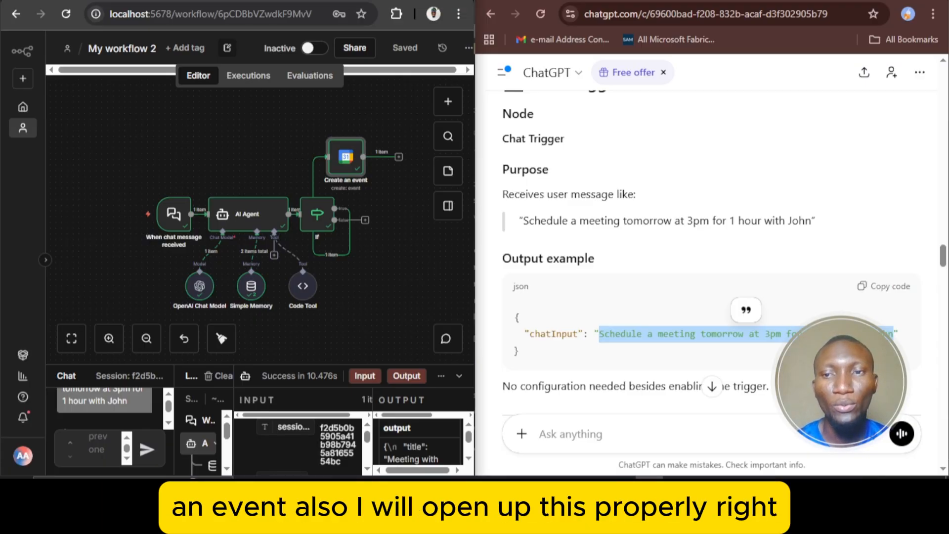
scroll(661, 147, "down", 6)
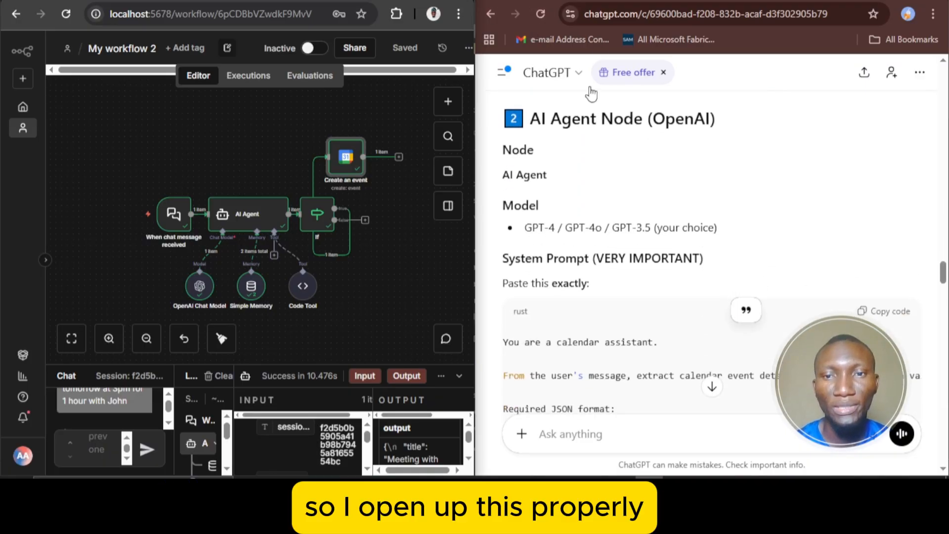
Read ChatGPT's instructions from the AI Agent section through Optional Enhancements to find what output the workflow should produce
scroll(669, 166, "down", 2)
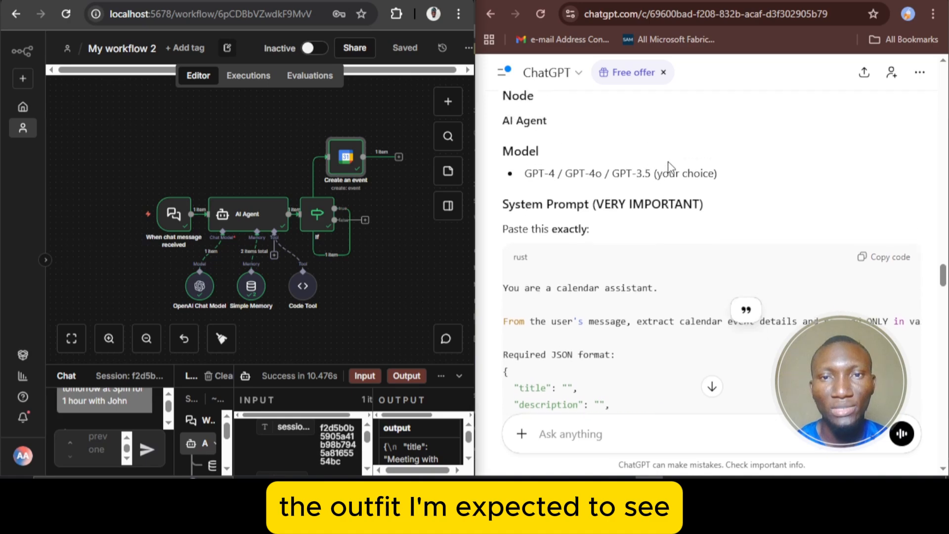
scroll(668, 166, "up", 4)
scroll(669, 166, "down", 2)
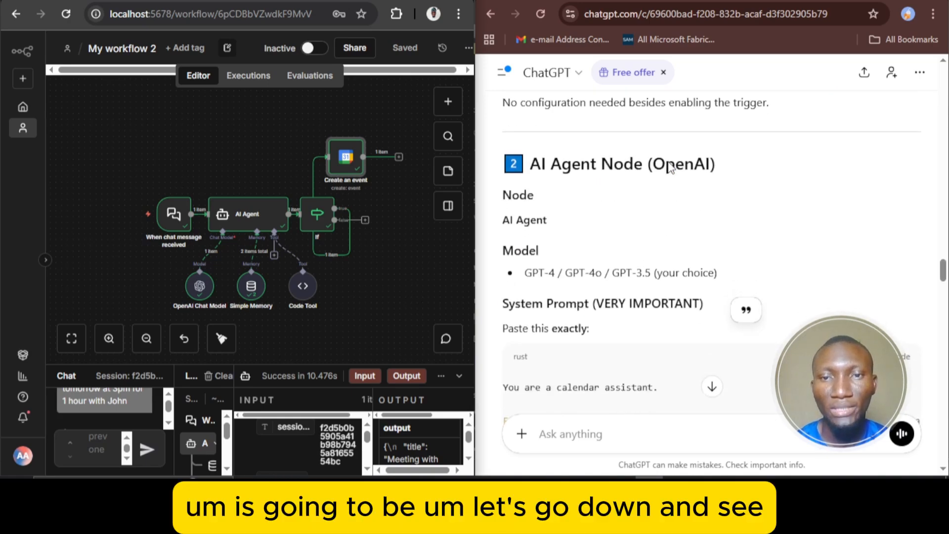
scroll(670, 167, "down", 15)
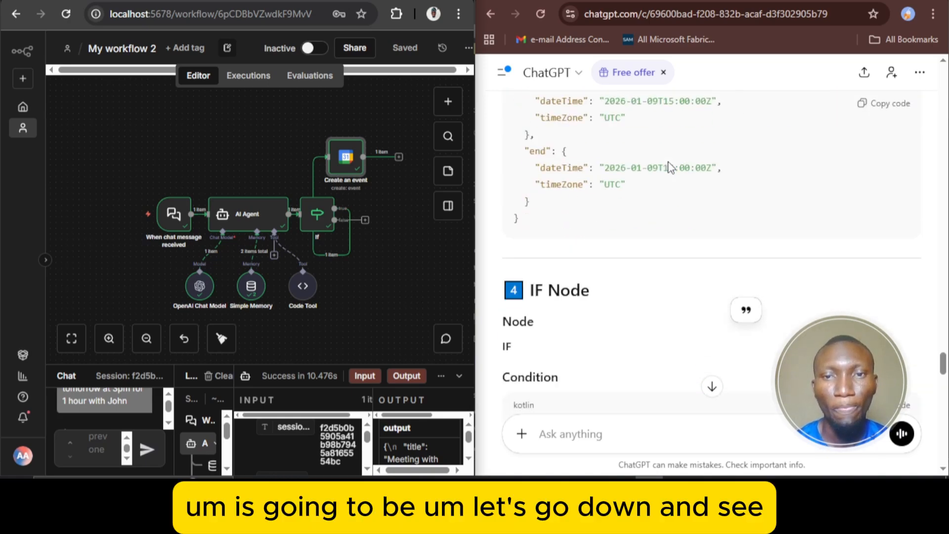
scroll(669, 167, "down", 9)
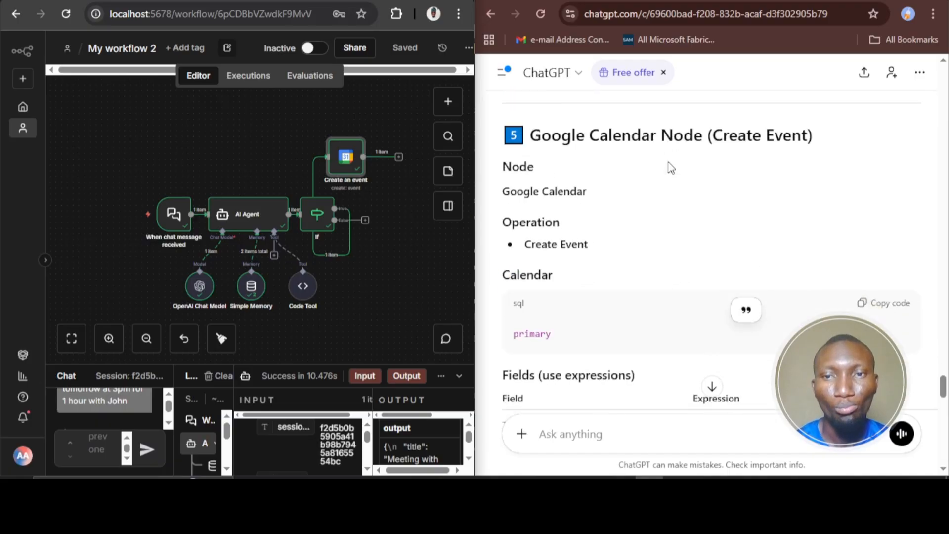
scroll(671, 167, "down", 6)
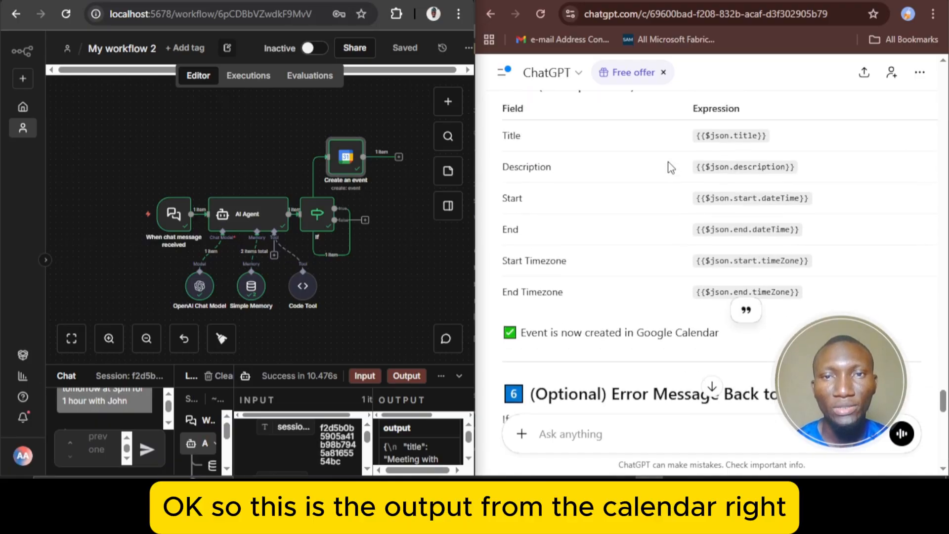
scroll(671, 167, "up", 3)
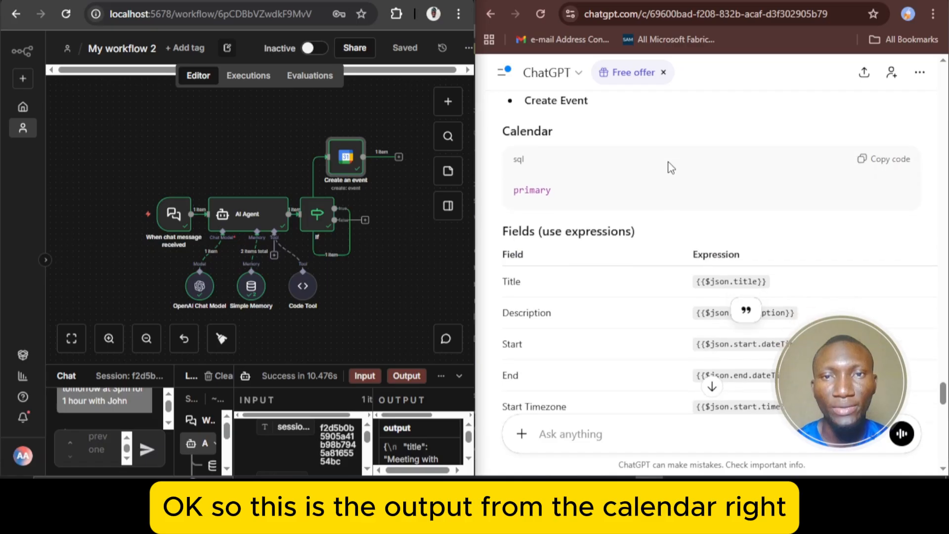
scroll(671, 167, "down", 6)
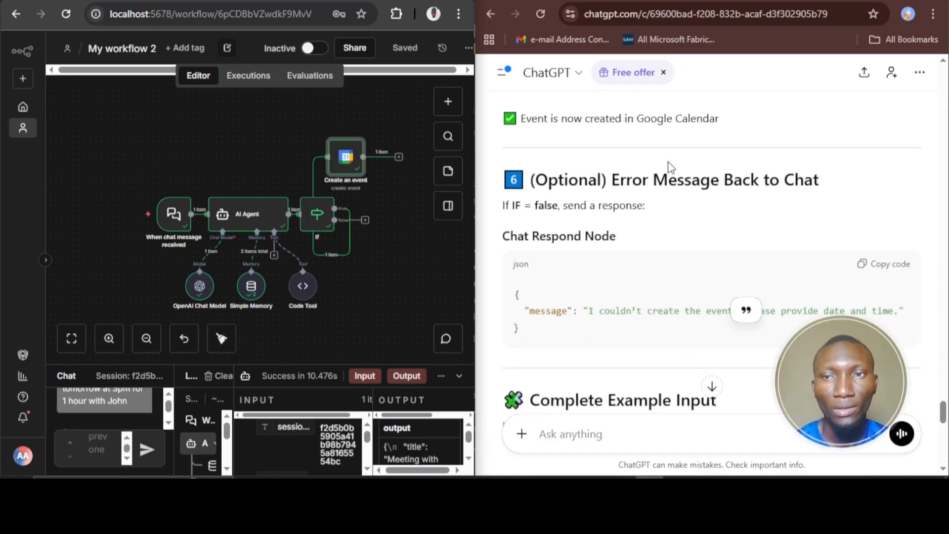
scroll(671, 167, "up", 1)
scroll(671, 168, "down", 4)
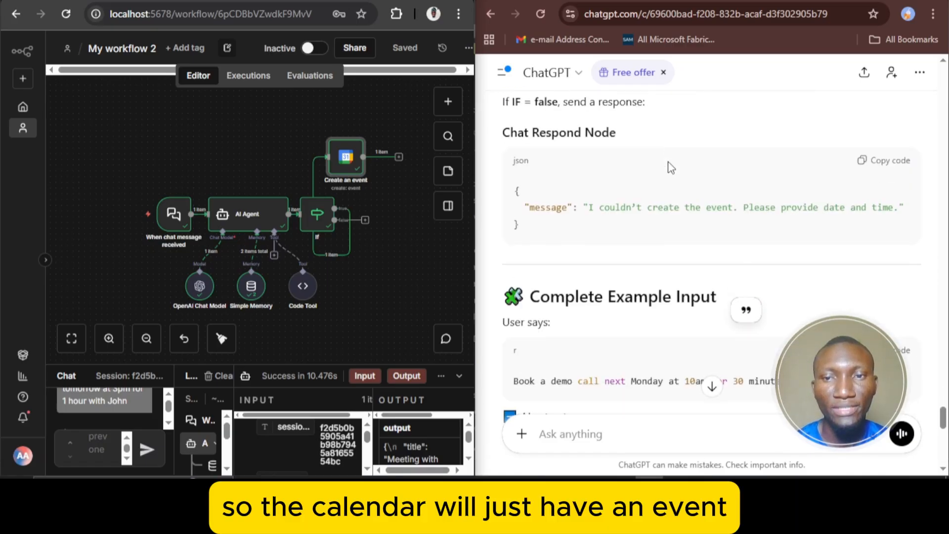
scroll(671, 167, "down", 5)
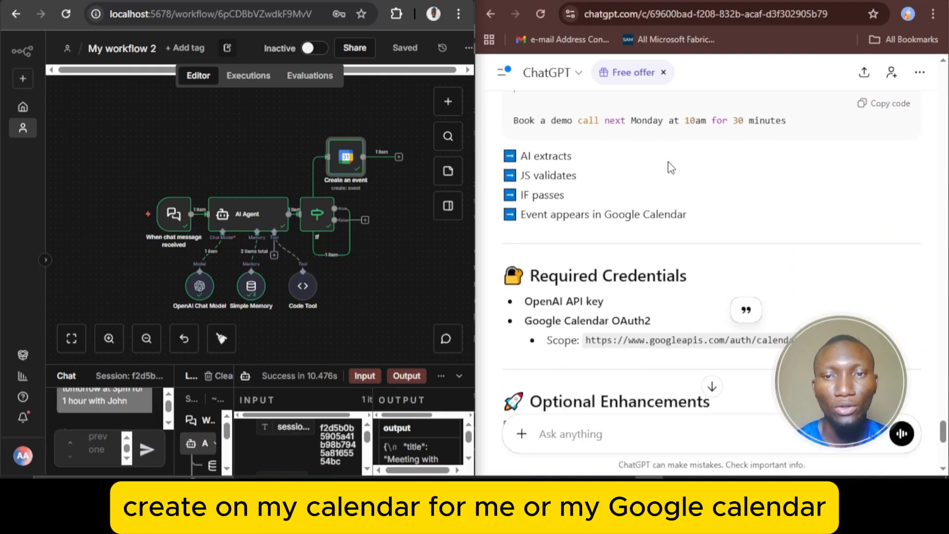
scroll(670, 167, "down", 3)
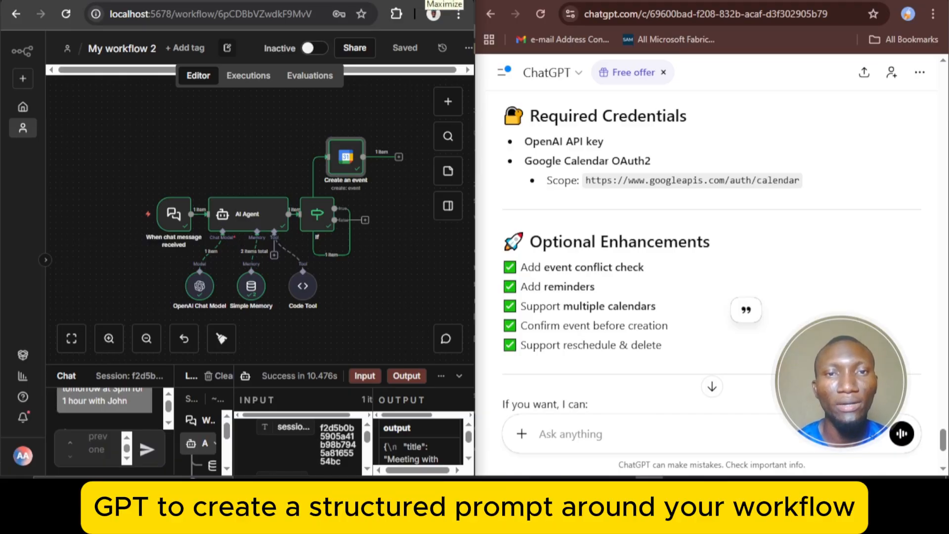
Maximize the n8n window, enlarge the chat and logs area, and fit the whole workflow in the remaining canvas
left_click(437, 1)
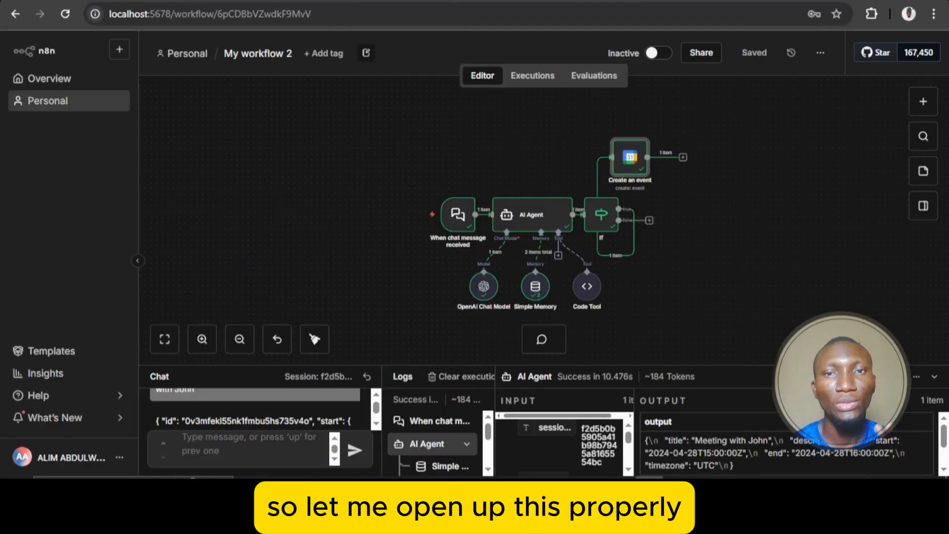
left_click(164, 339)
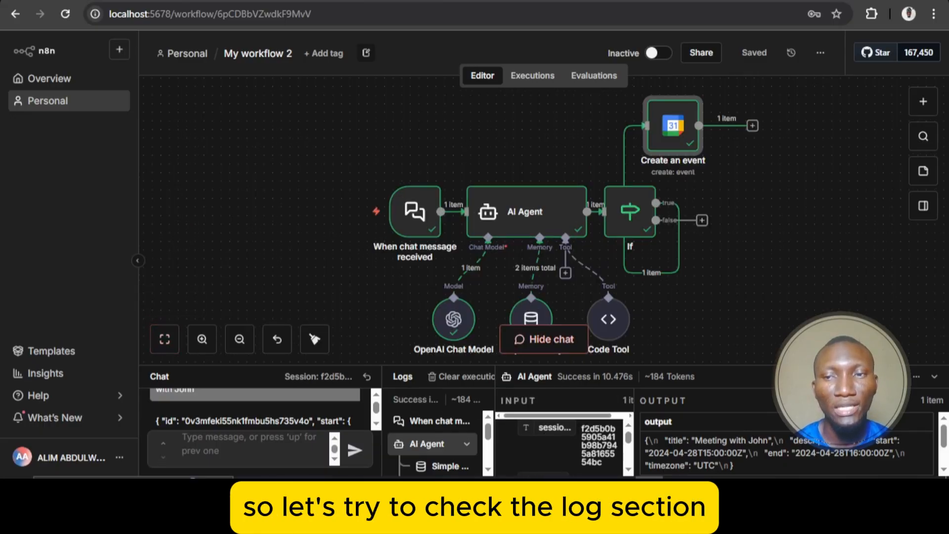
left_click_drag(780, 366, 748, 258)
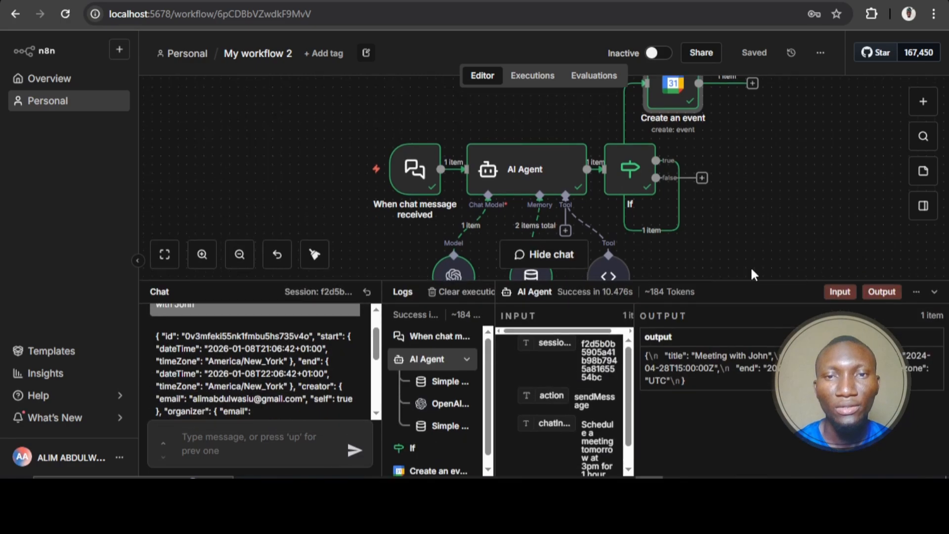
left_click(164, 231)
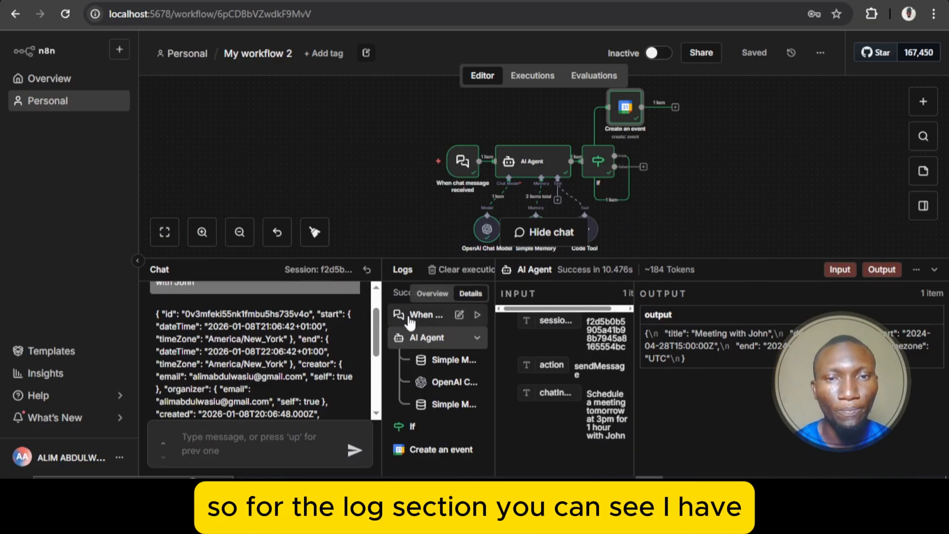
Review the test chat from the meeting request through the workflow's reply
left_click(379, 285)
mouse_move(383, 287)
left_mouse_down()
mouse_move(327, 288)
mouse_move(384, 289)
left_mouse_up()
scroll(202, 312, "down", 2)
scroll(203, 311, "up", 2)
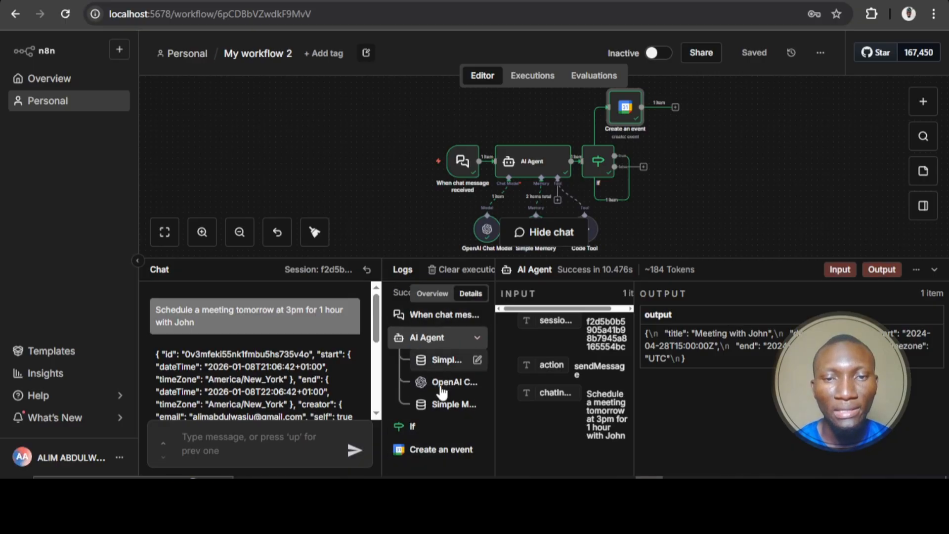
Open the Create an event entry in the logs and examine its output fields, including start, end, creator, organizer and created
left_click(426, 450)
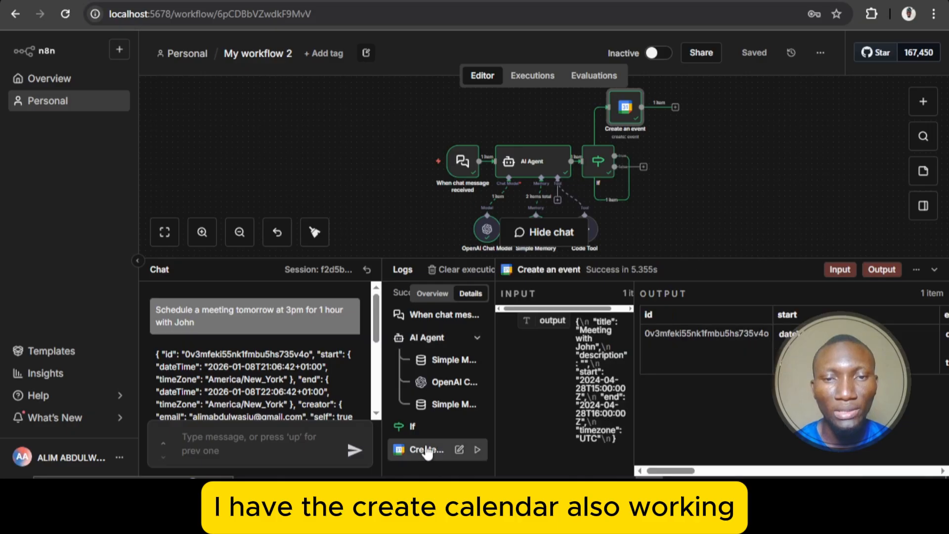
scroll(717, 344, "right", 2)
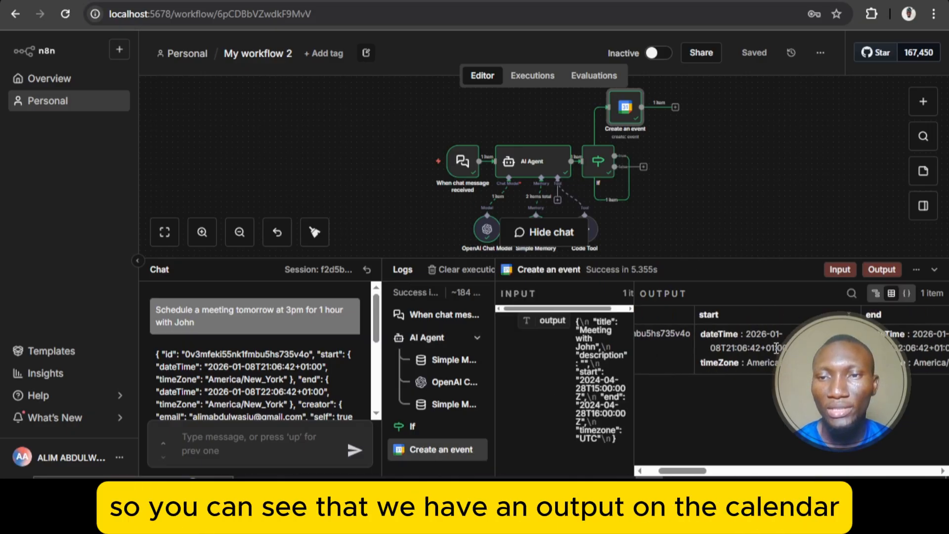
scroll(774, 346, "right", 2)
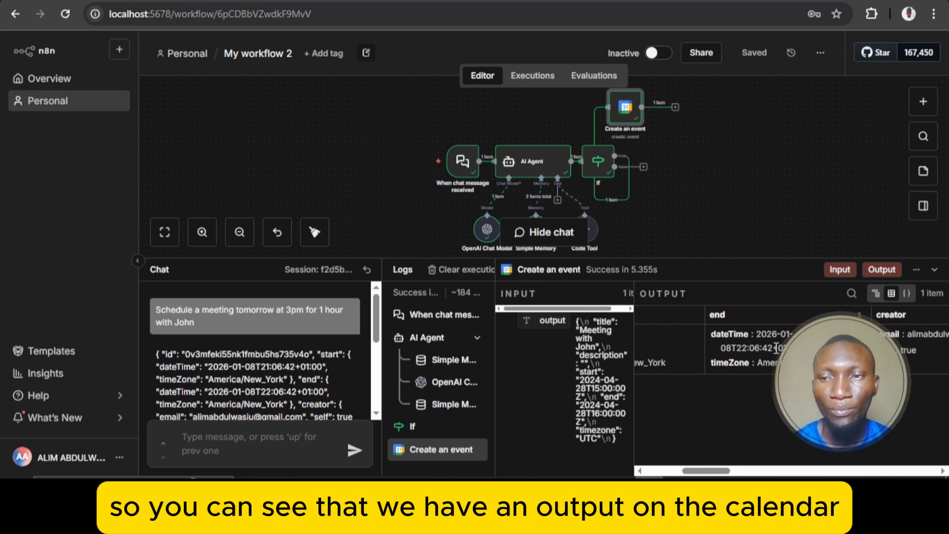
scroll(775, 346, "left", 2)
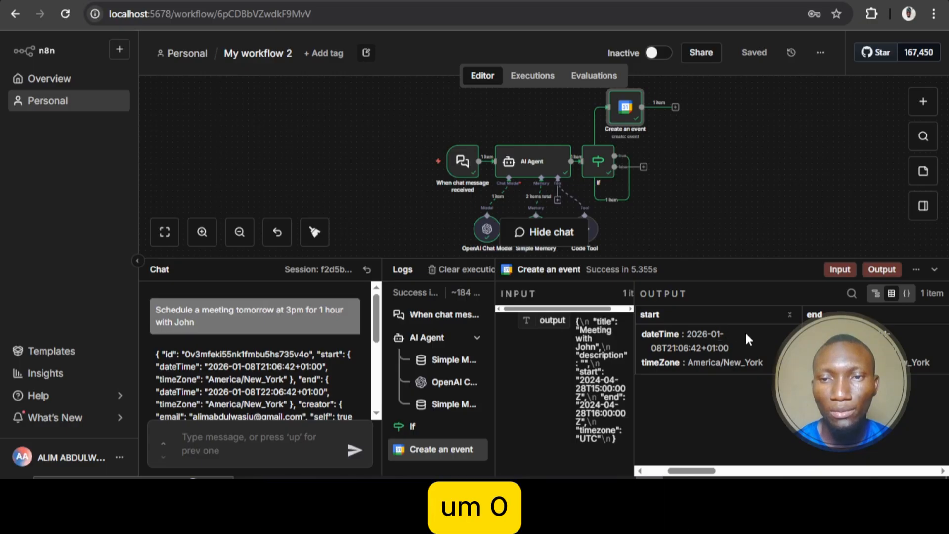
scroll(745, 338, "right", 2)
scroll(745, 338, "left", 2)
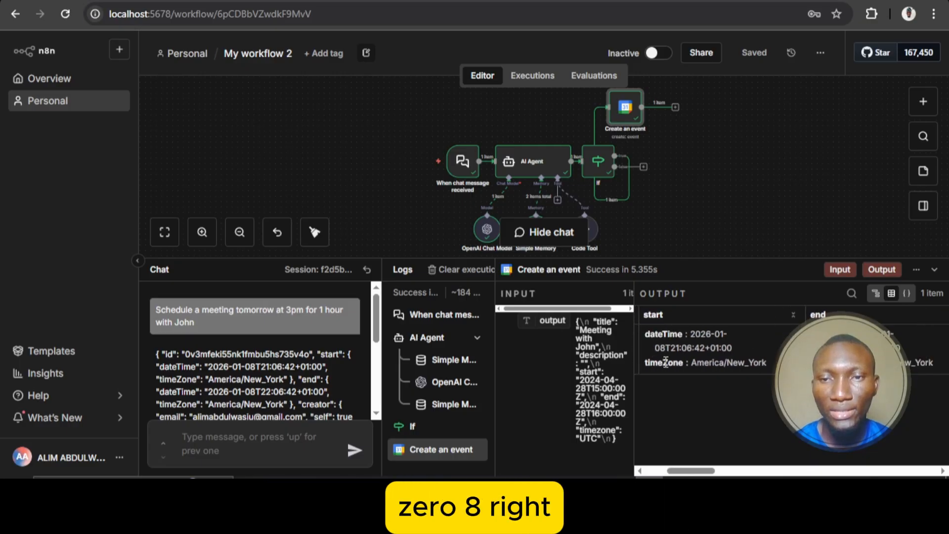
scroll(777, 346, "right", 1)
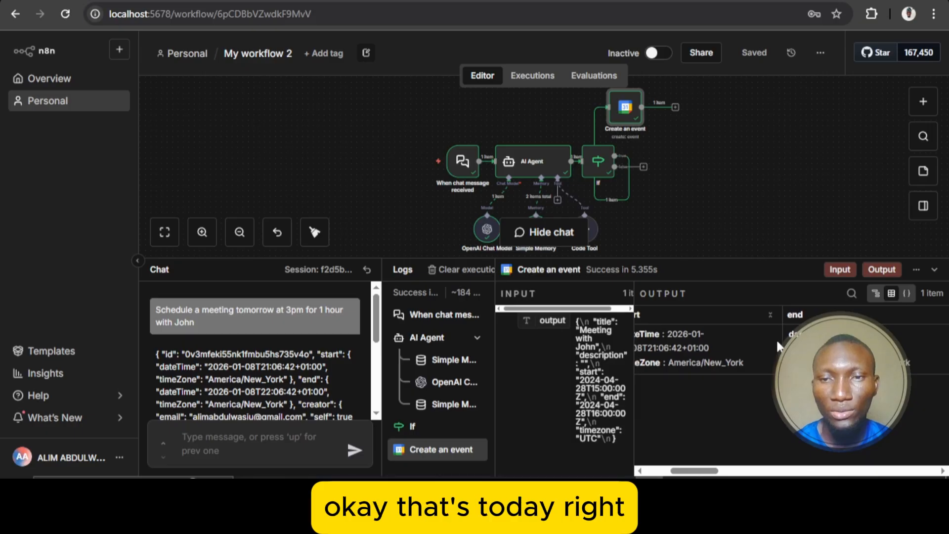
scroll(777, 346, "left", 1)
scroll(777, 347, "right", 3)
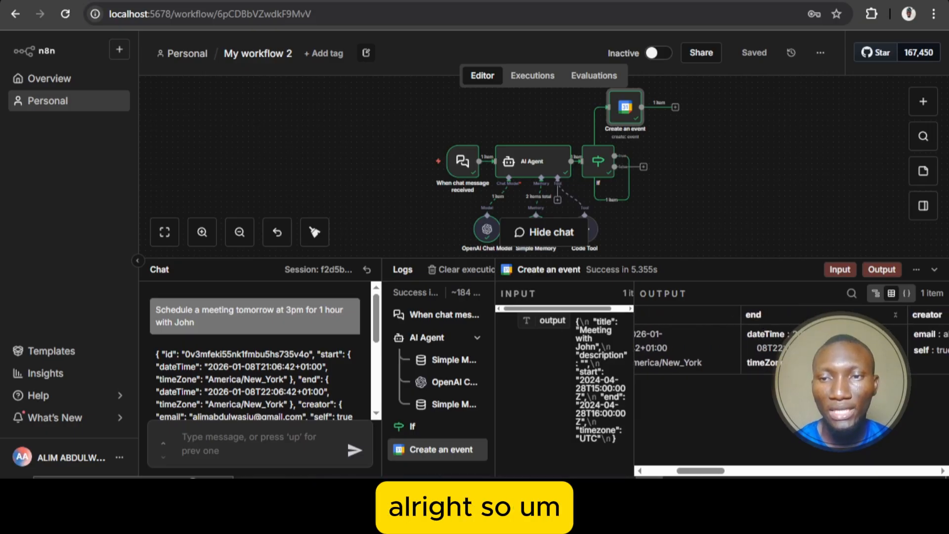
scroll(777, 347, "right", 4)
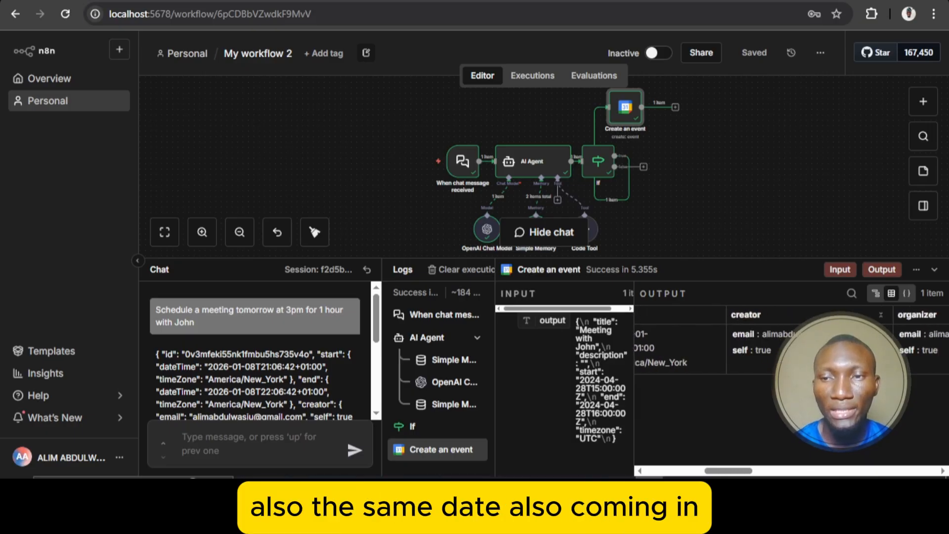
scroll(777, 346, "right", 4)
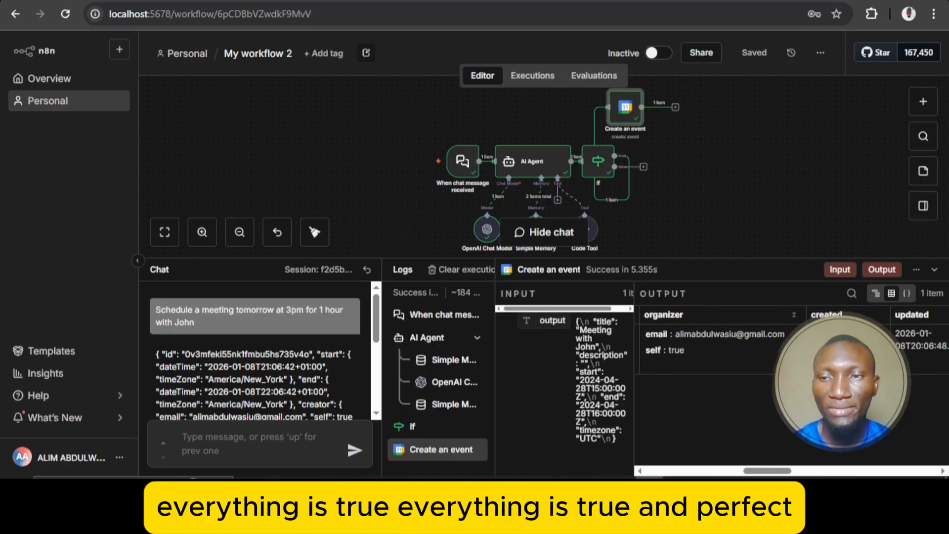
scroll(737, 341, "right", 1)
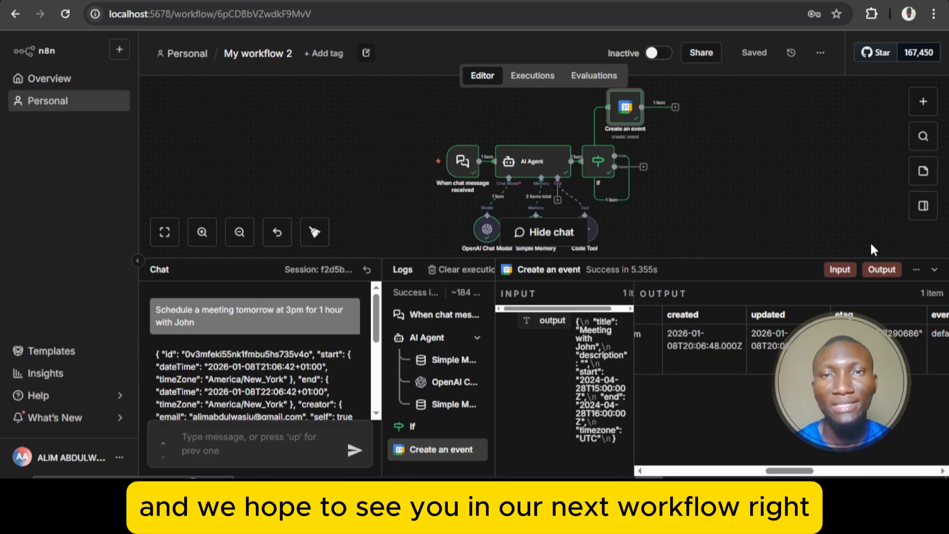
Rename the workflow as "Calender Assistant"
left_click(279, 54)
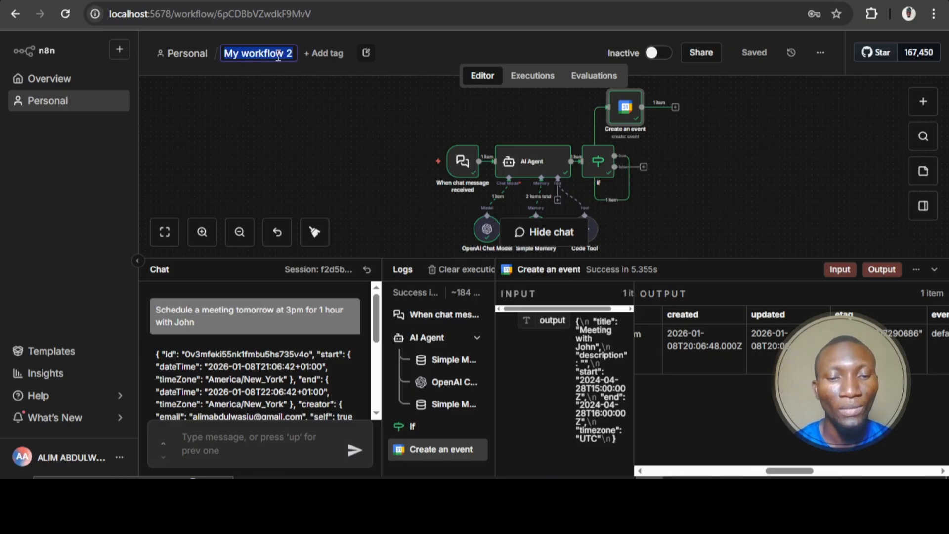
type("Cale")
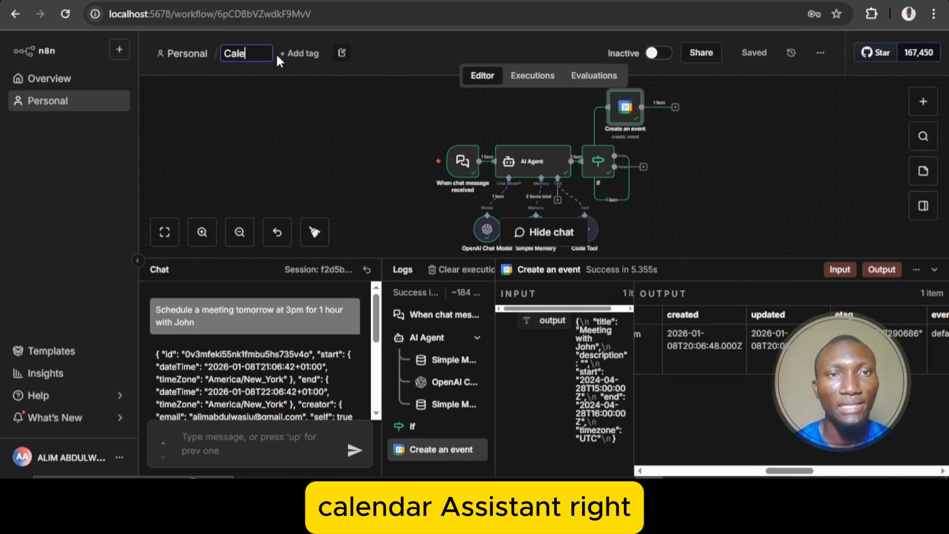
type("nder A")
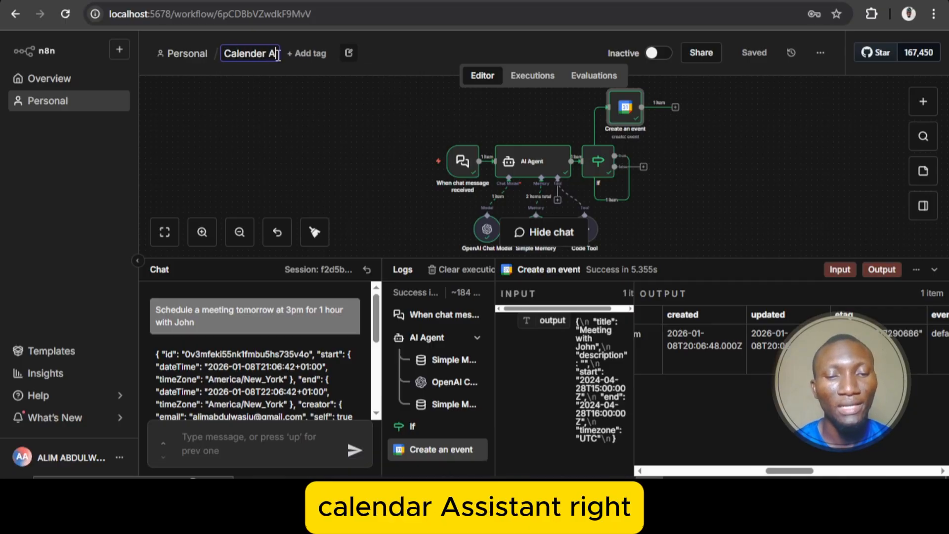
type("ssis")
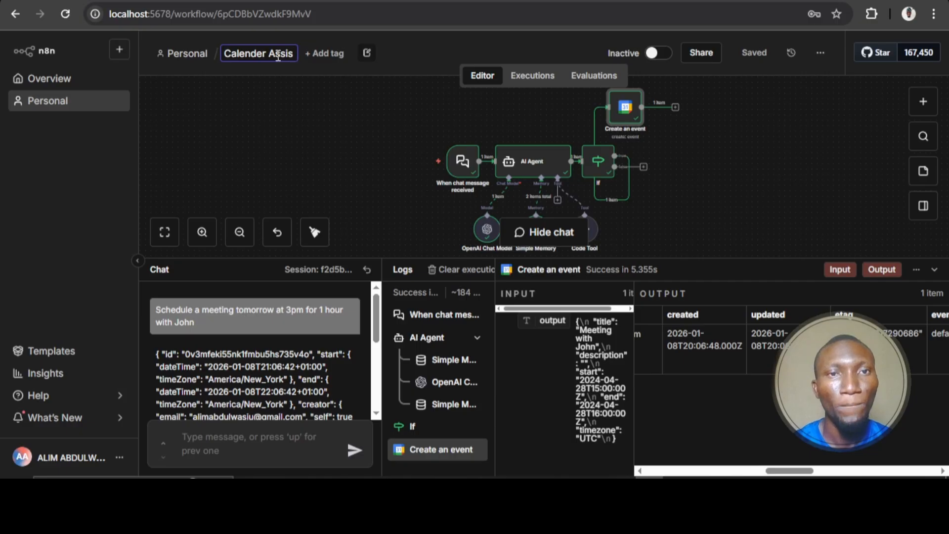
type("tant")
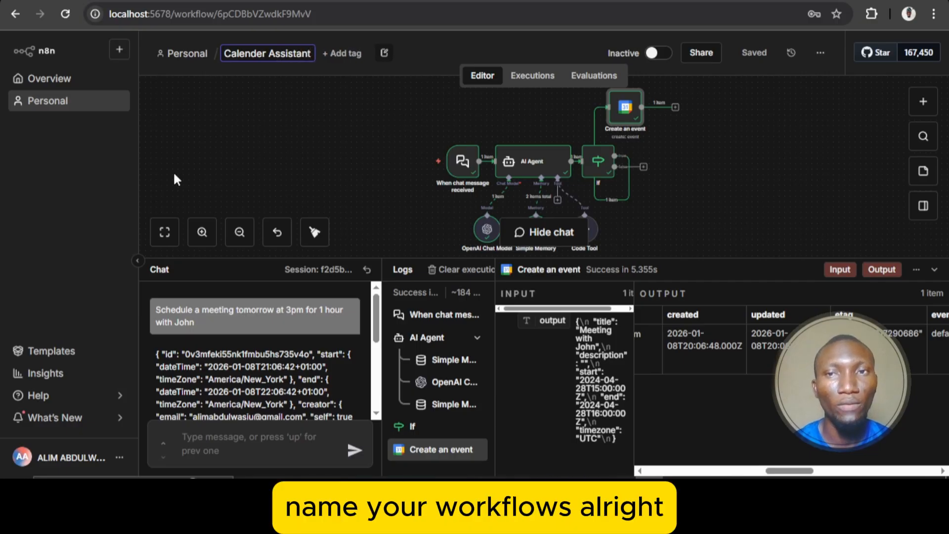
left_click(337, 117)
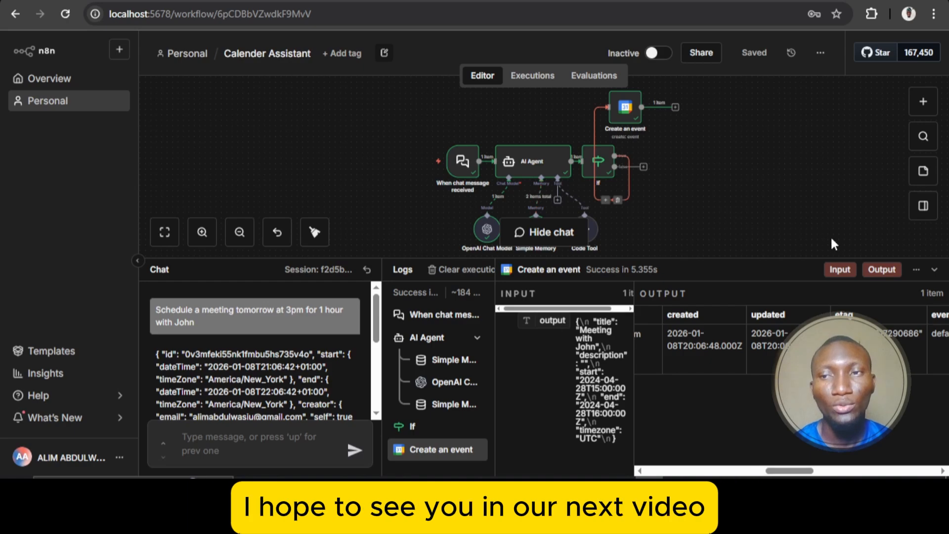
Collapse the chat and logs area and fit the whole workflow to the enlarged canvas
left_click(935, 269)
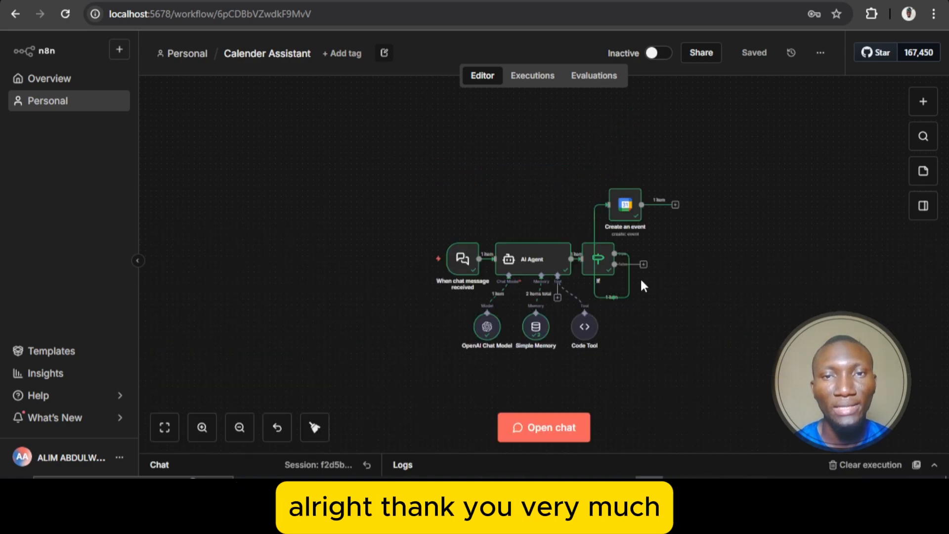
left_click(165, 428)
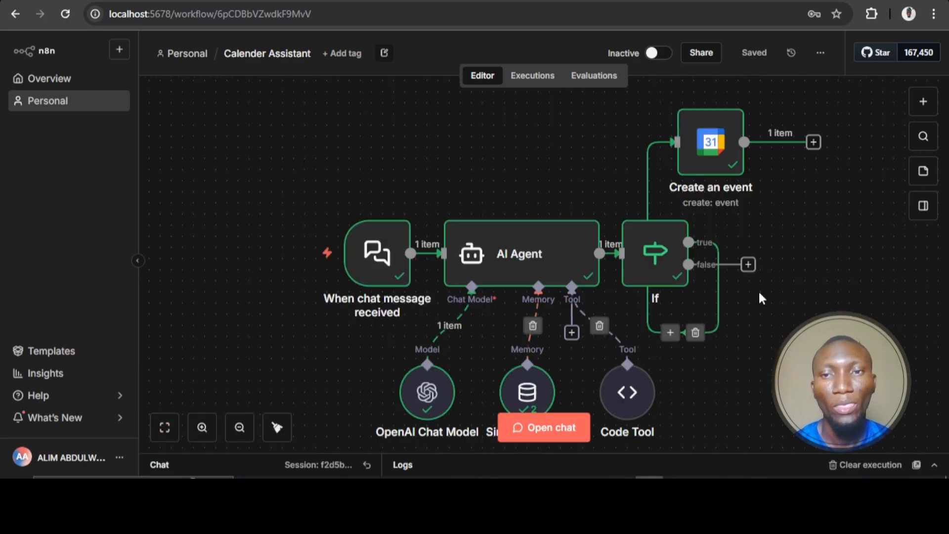